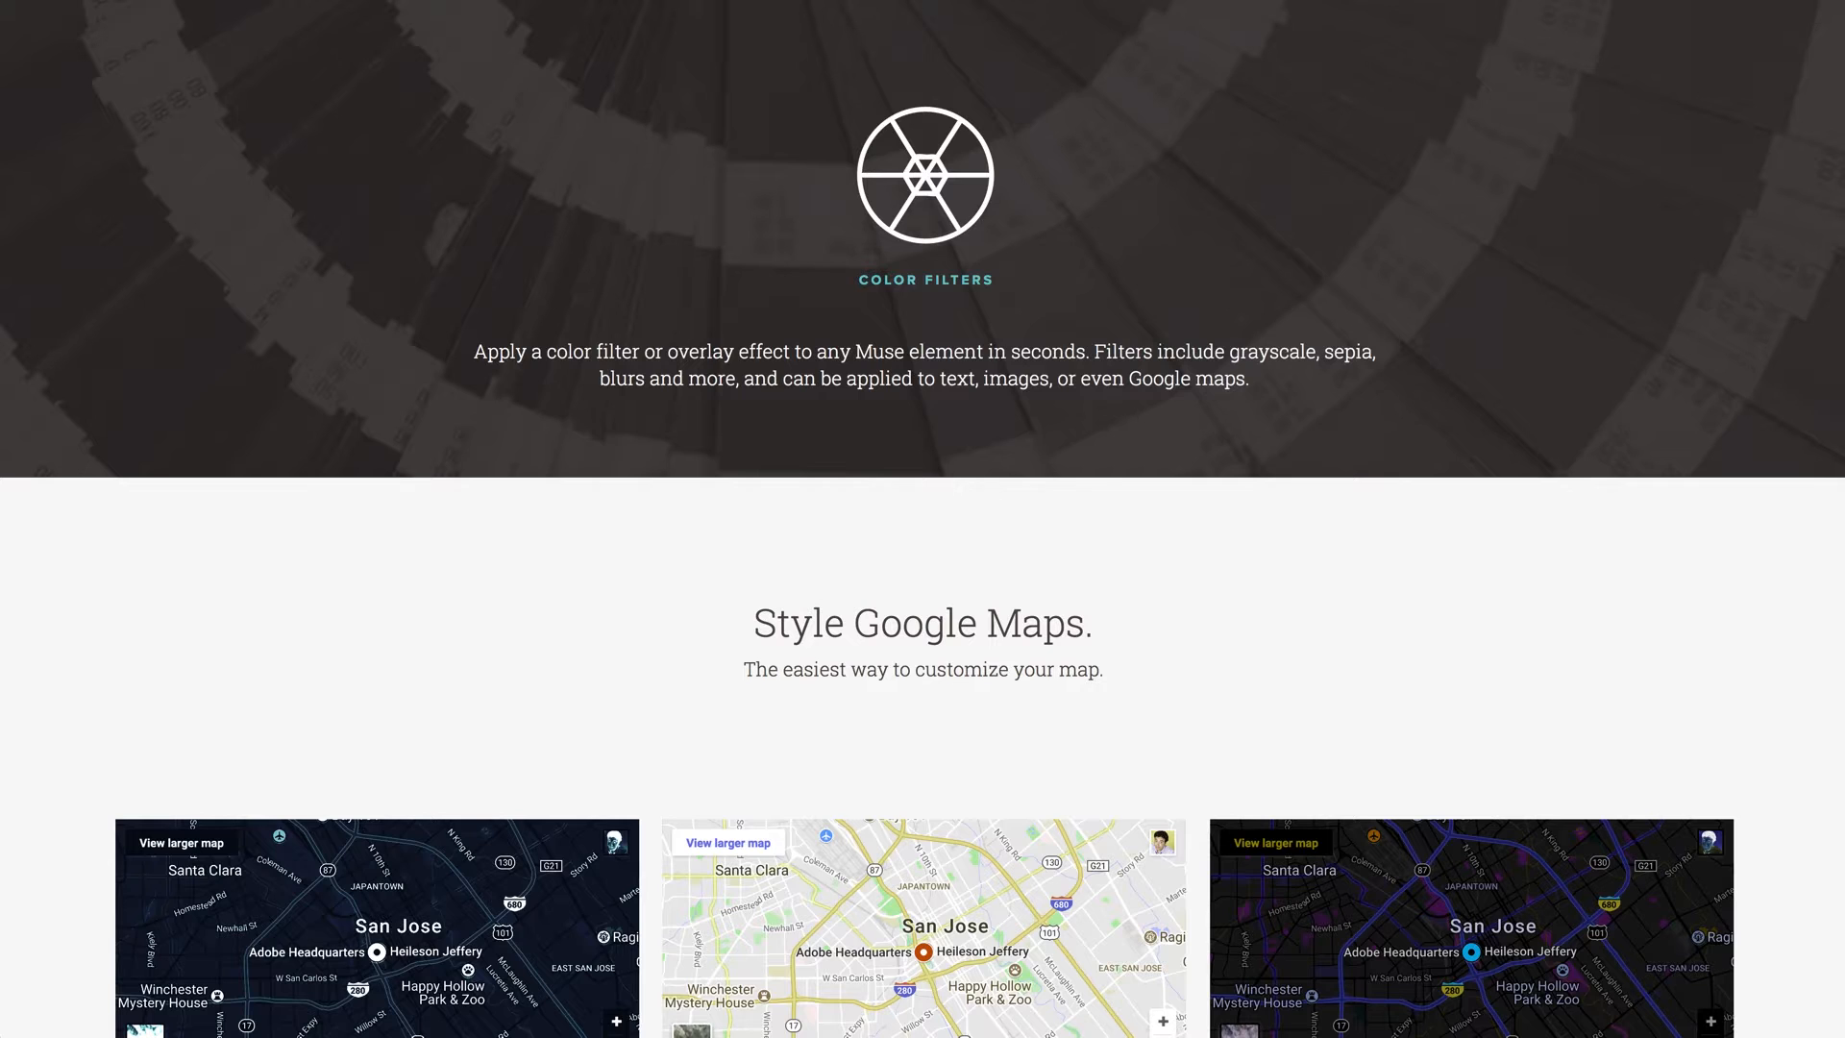
# Examine the Color Filters demo page, covering the styled Google maps, the hover-filtered gallery thumbnails and the filtered text
pyautogui.scroll(-2, 74, 601)
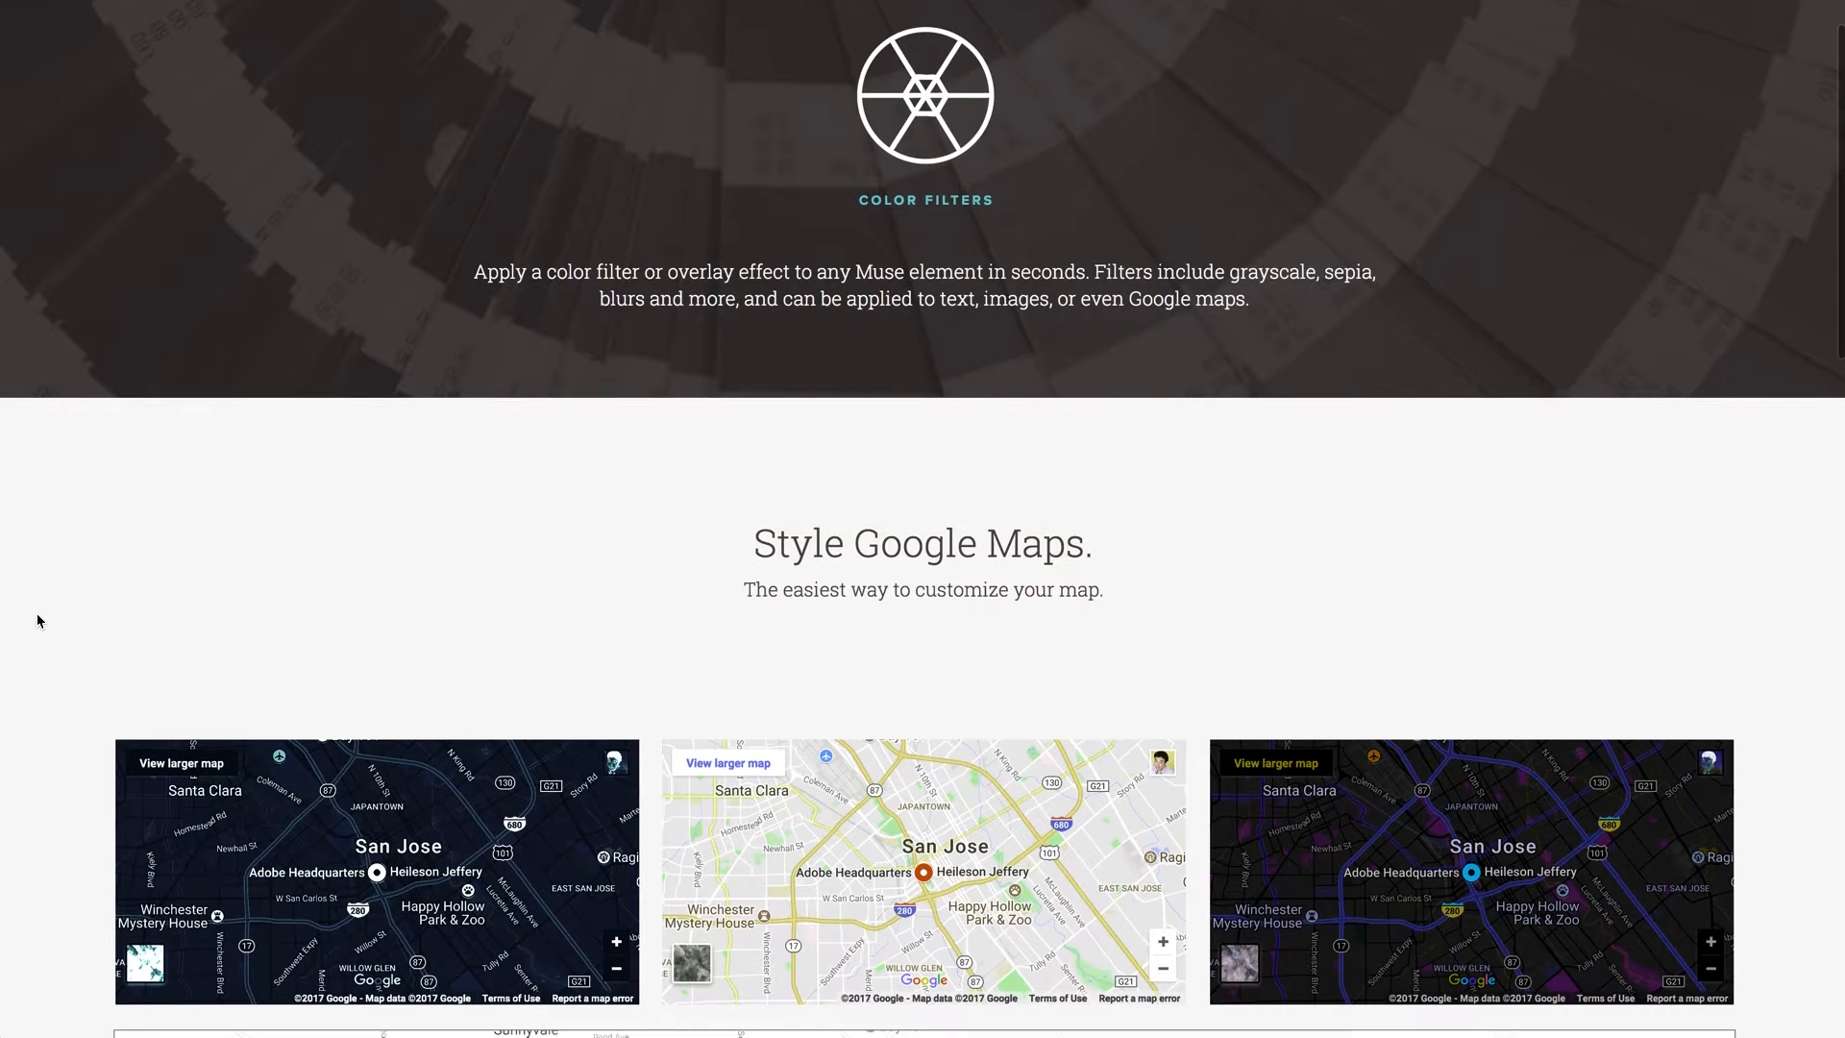
pyautogui.scroll(-5, 40, 621)
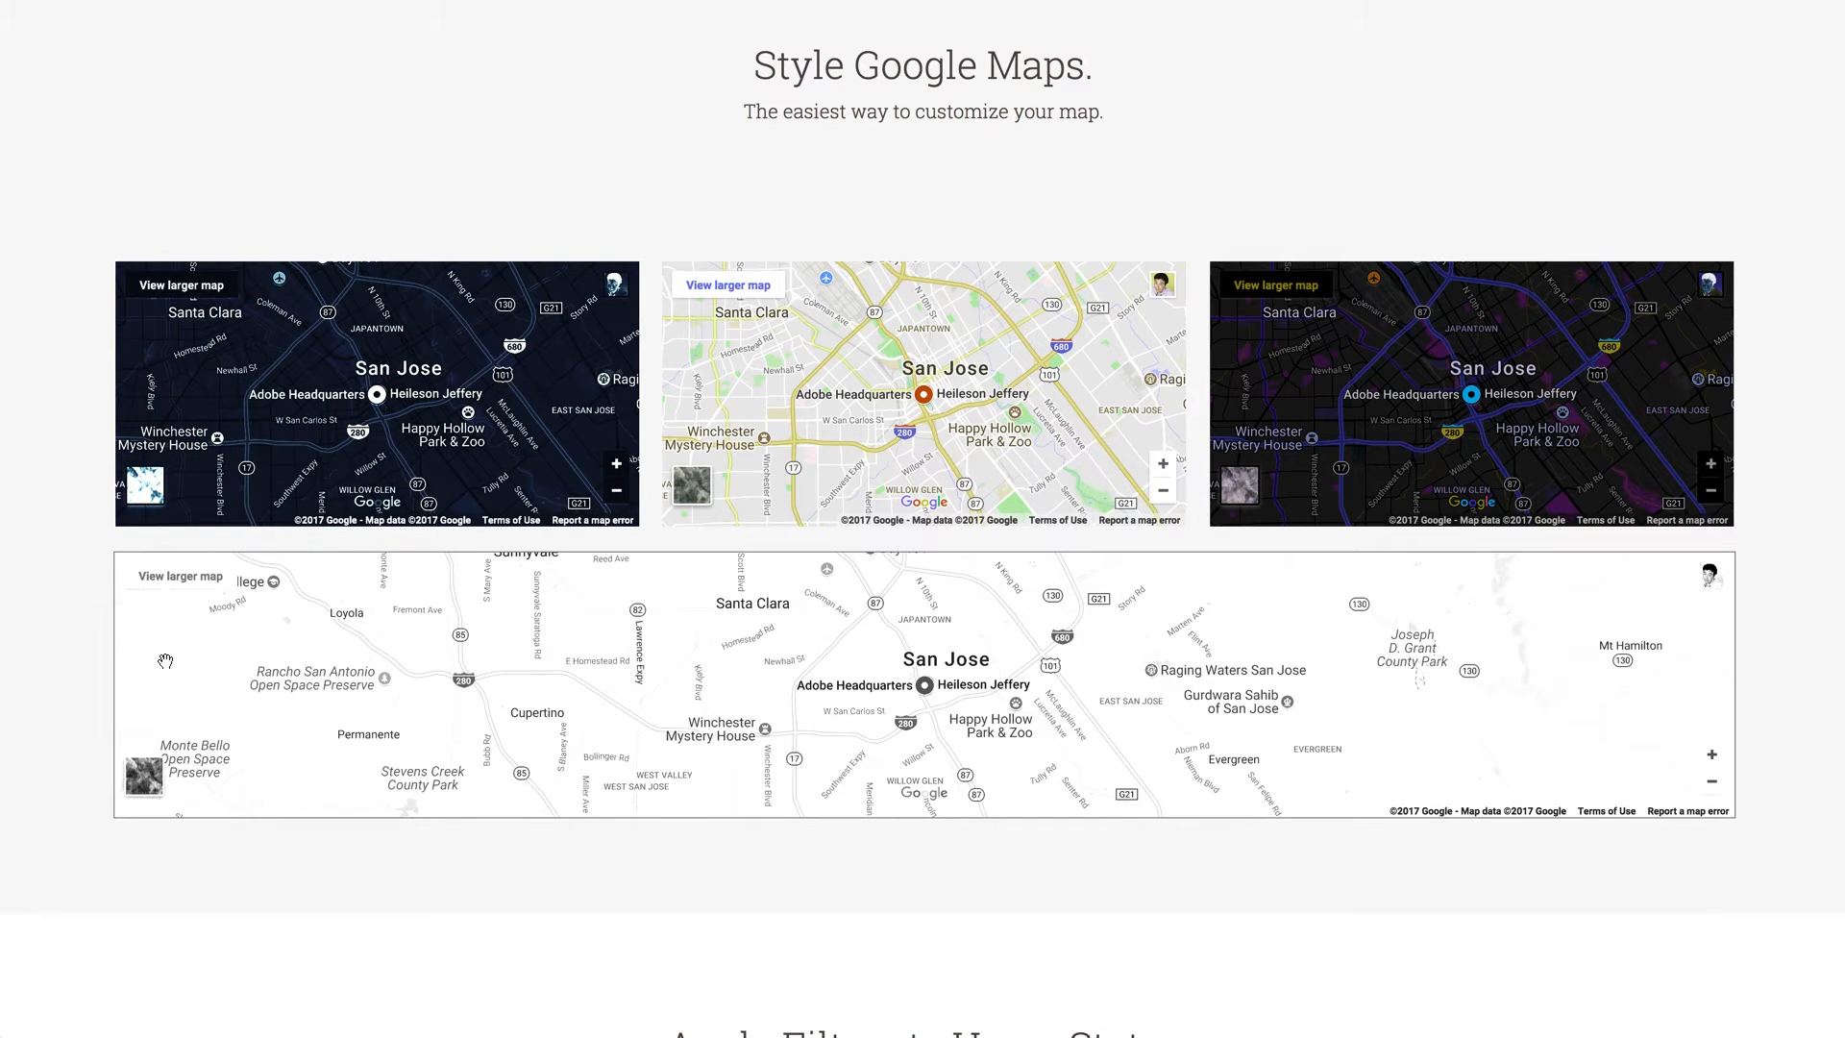
pyautogui.scroll(-2, 165, 660)
pyautogui.scroll(-4, 400, 835)
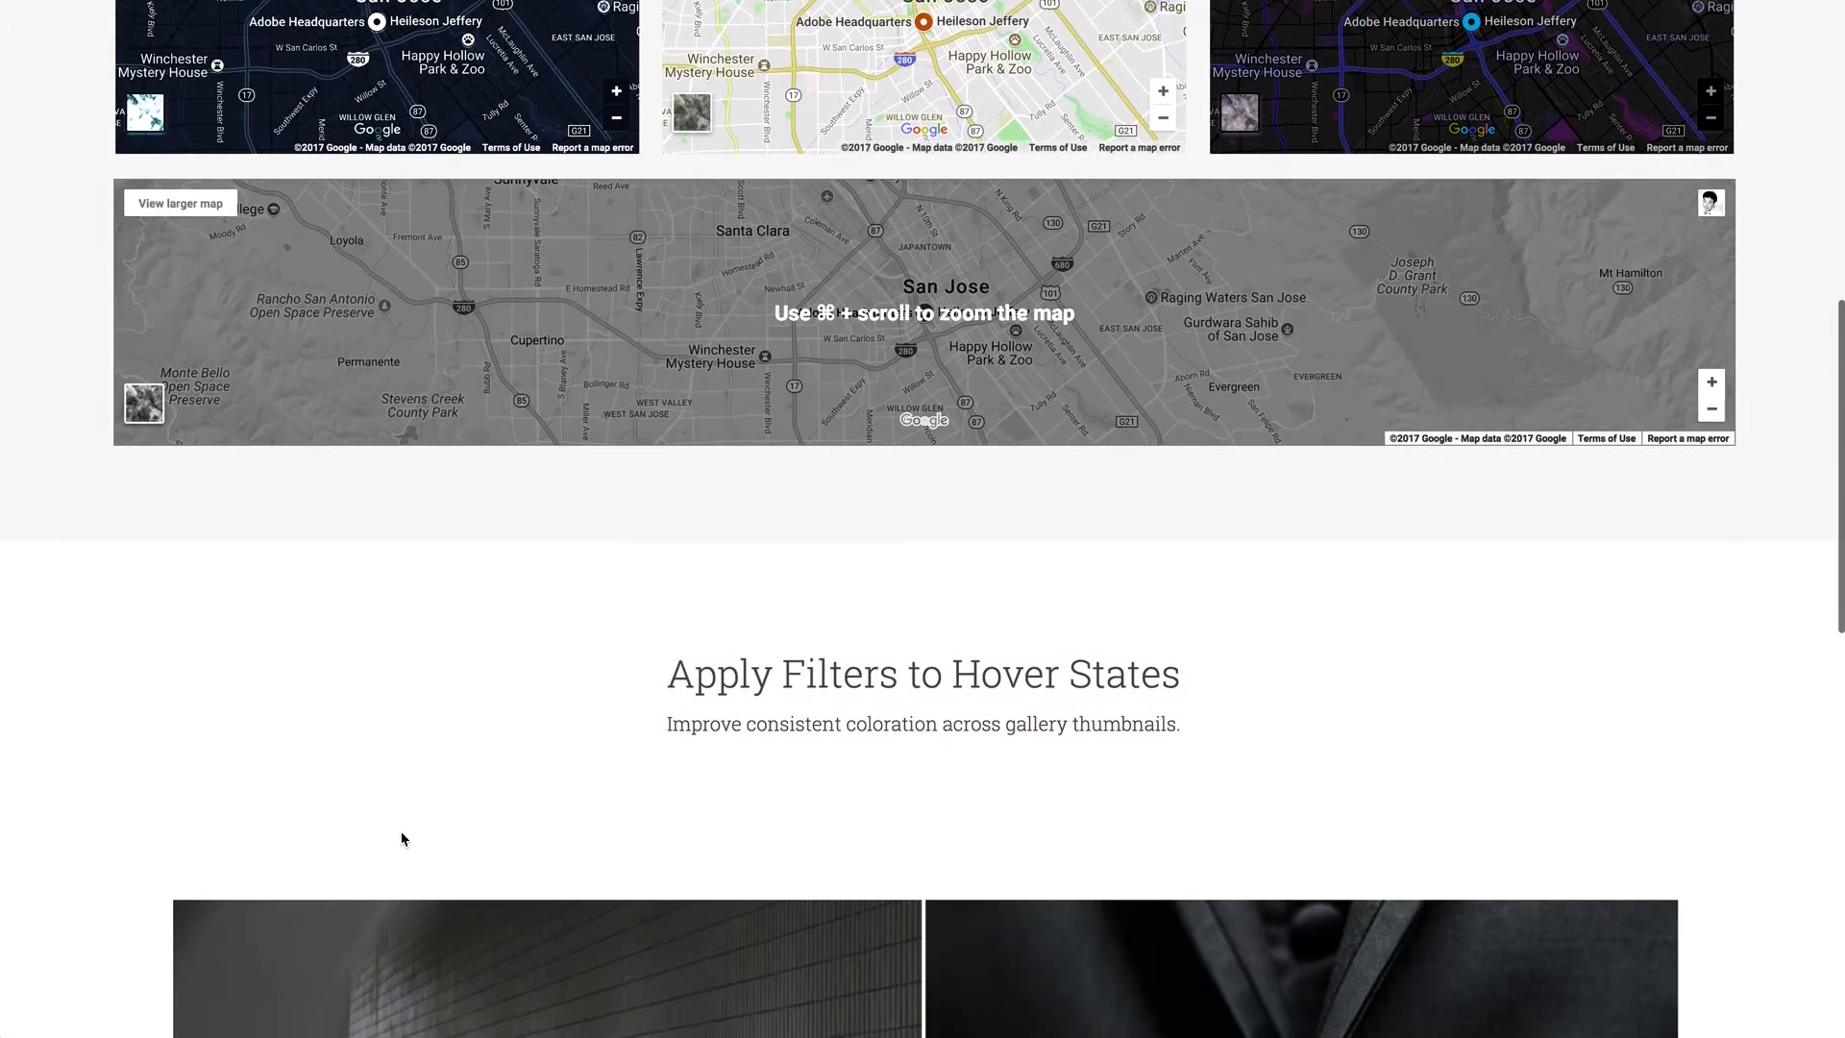
pyautogui.scroll(-2, 80, 713)
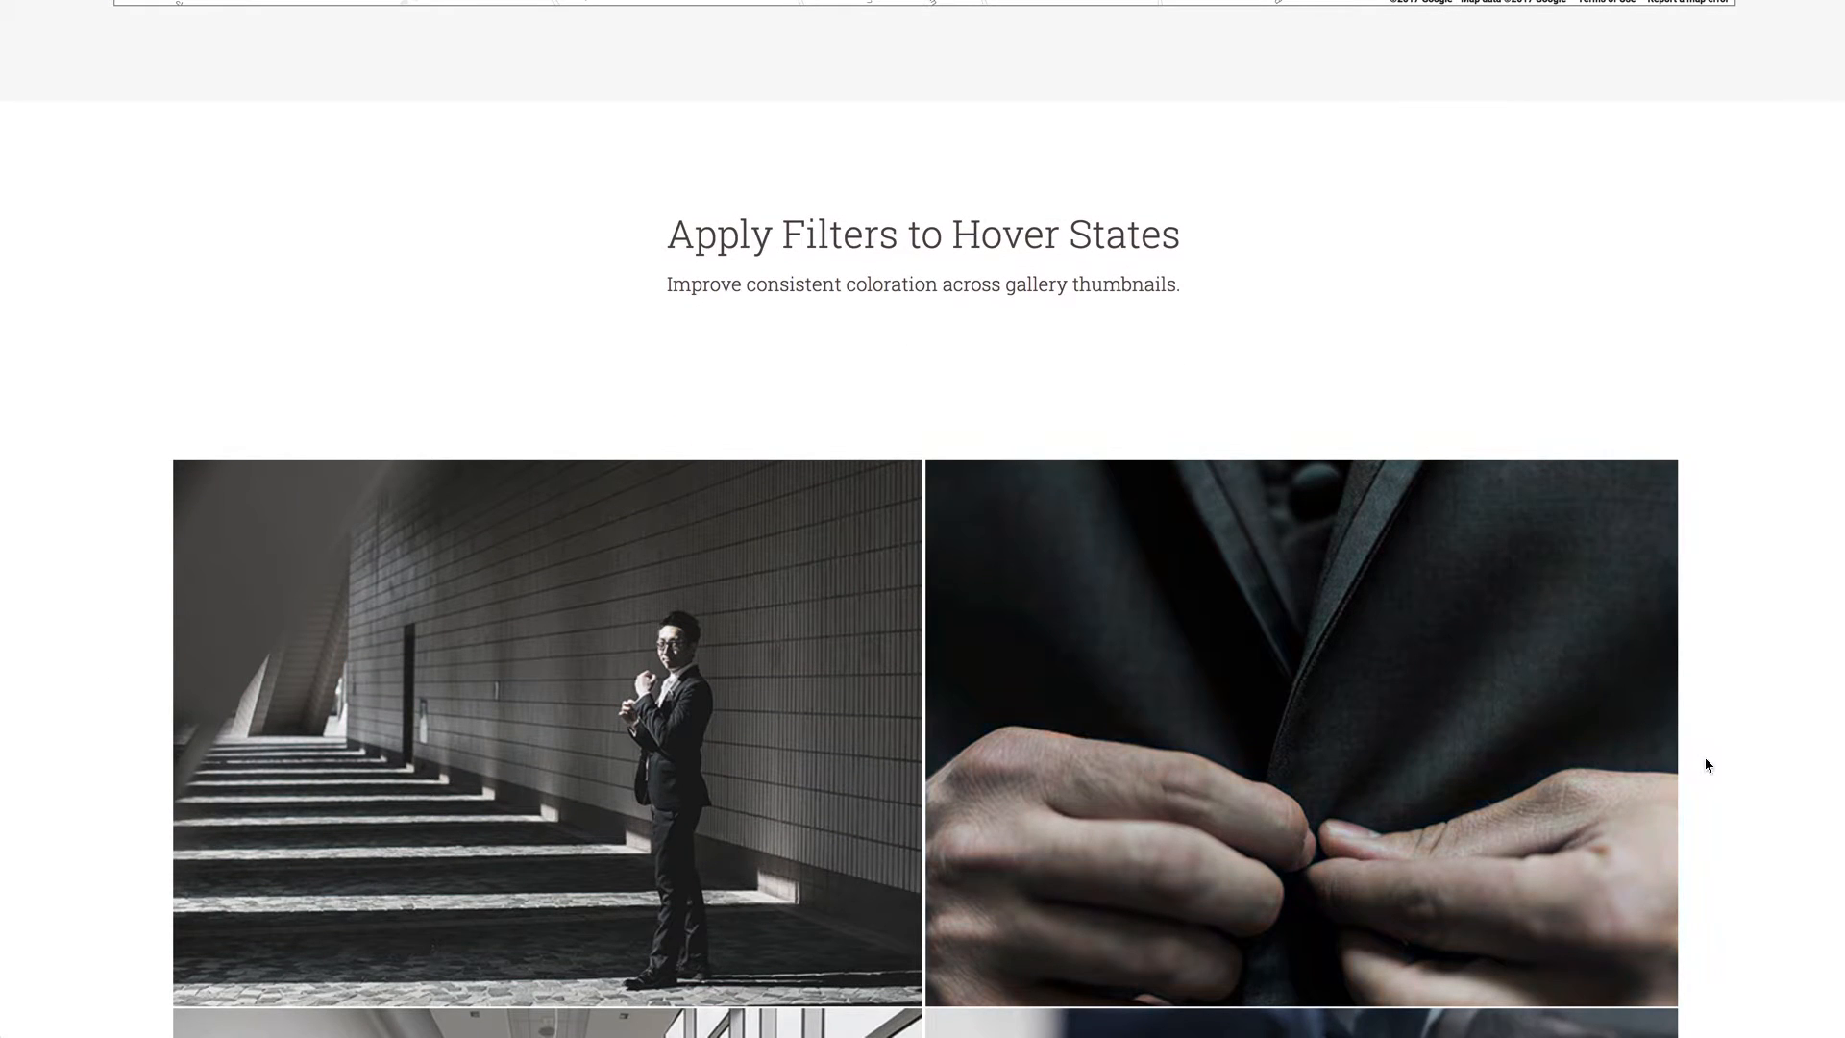
pyautogui.scroll(-4, 1708, 766)
pyautogui.scroll(-1, 1712, 765)
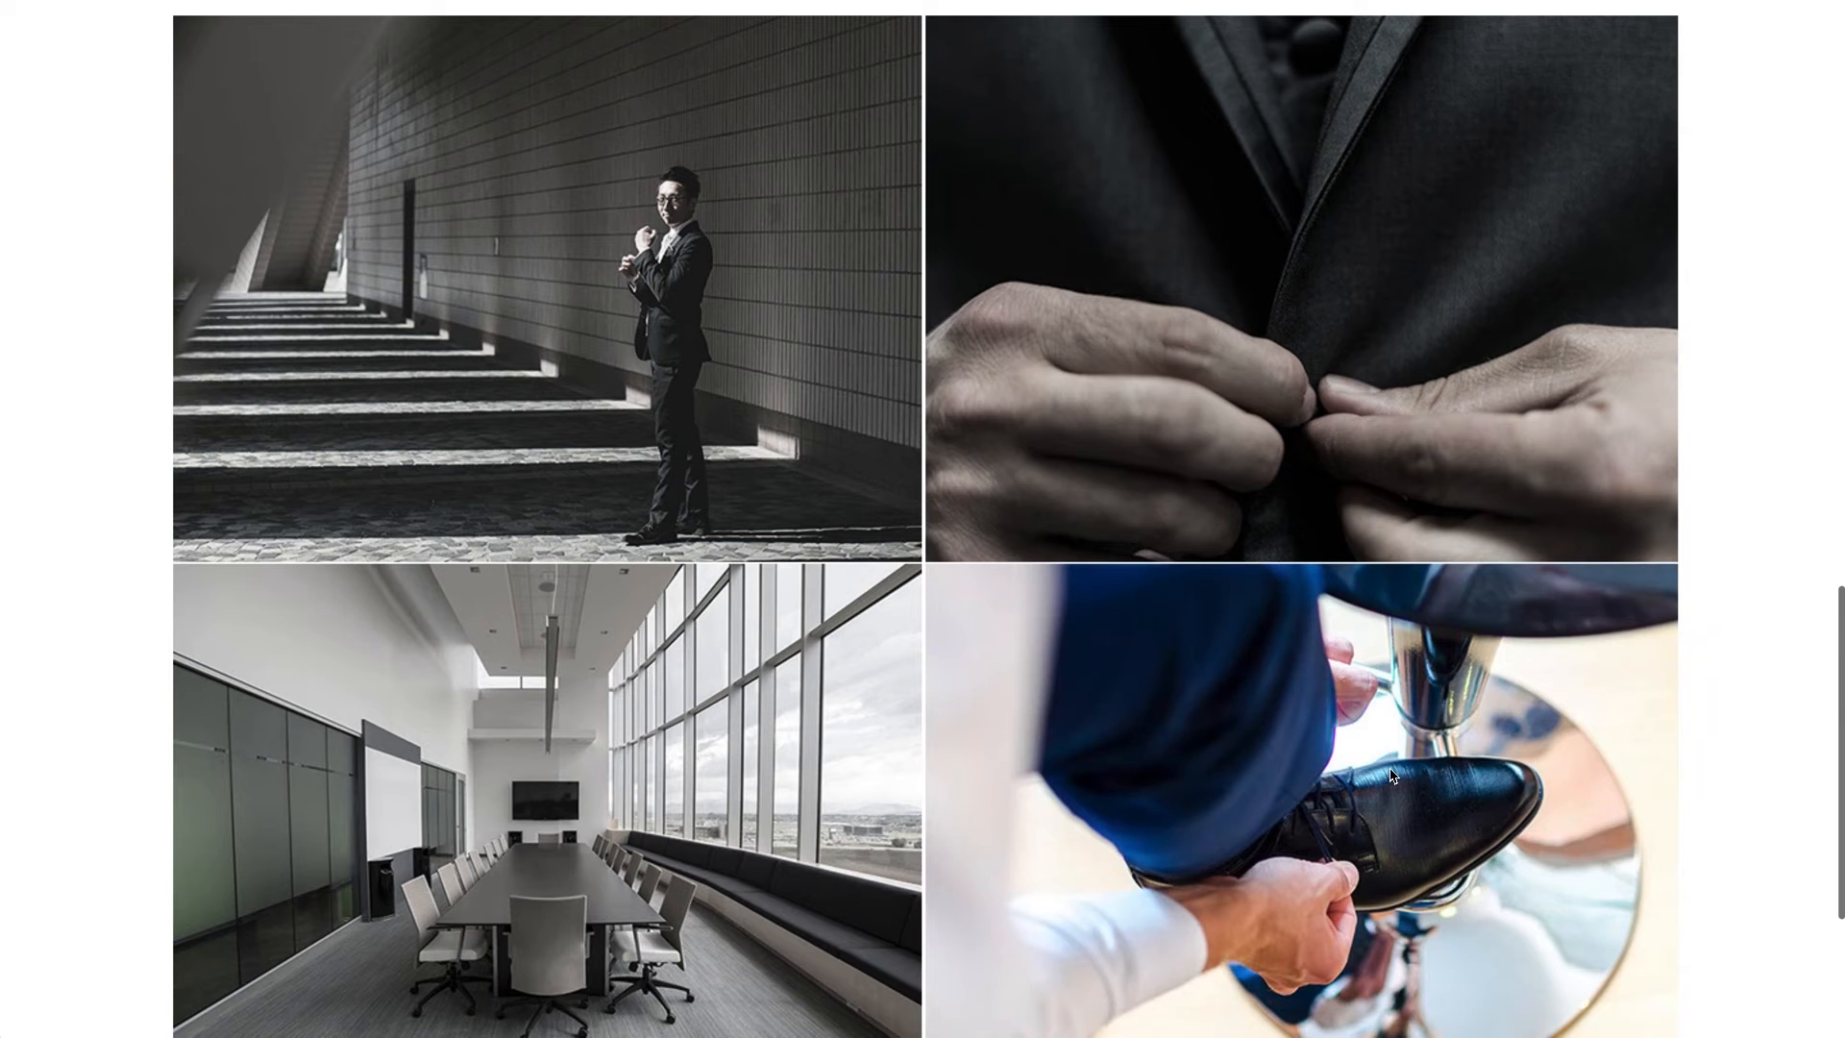
pyautogui.scroll(-3, 1753, 745)
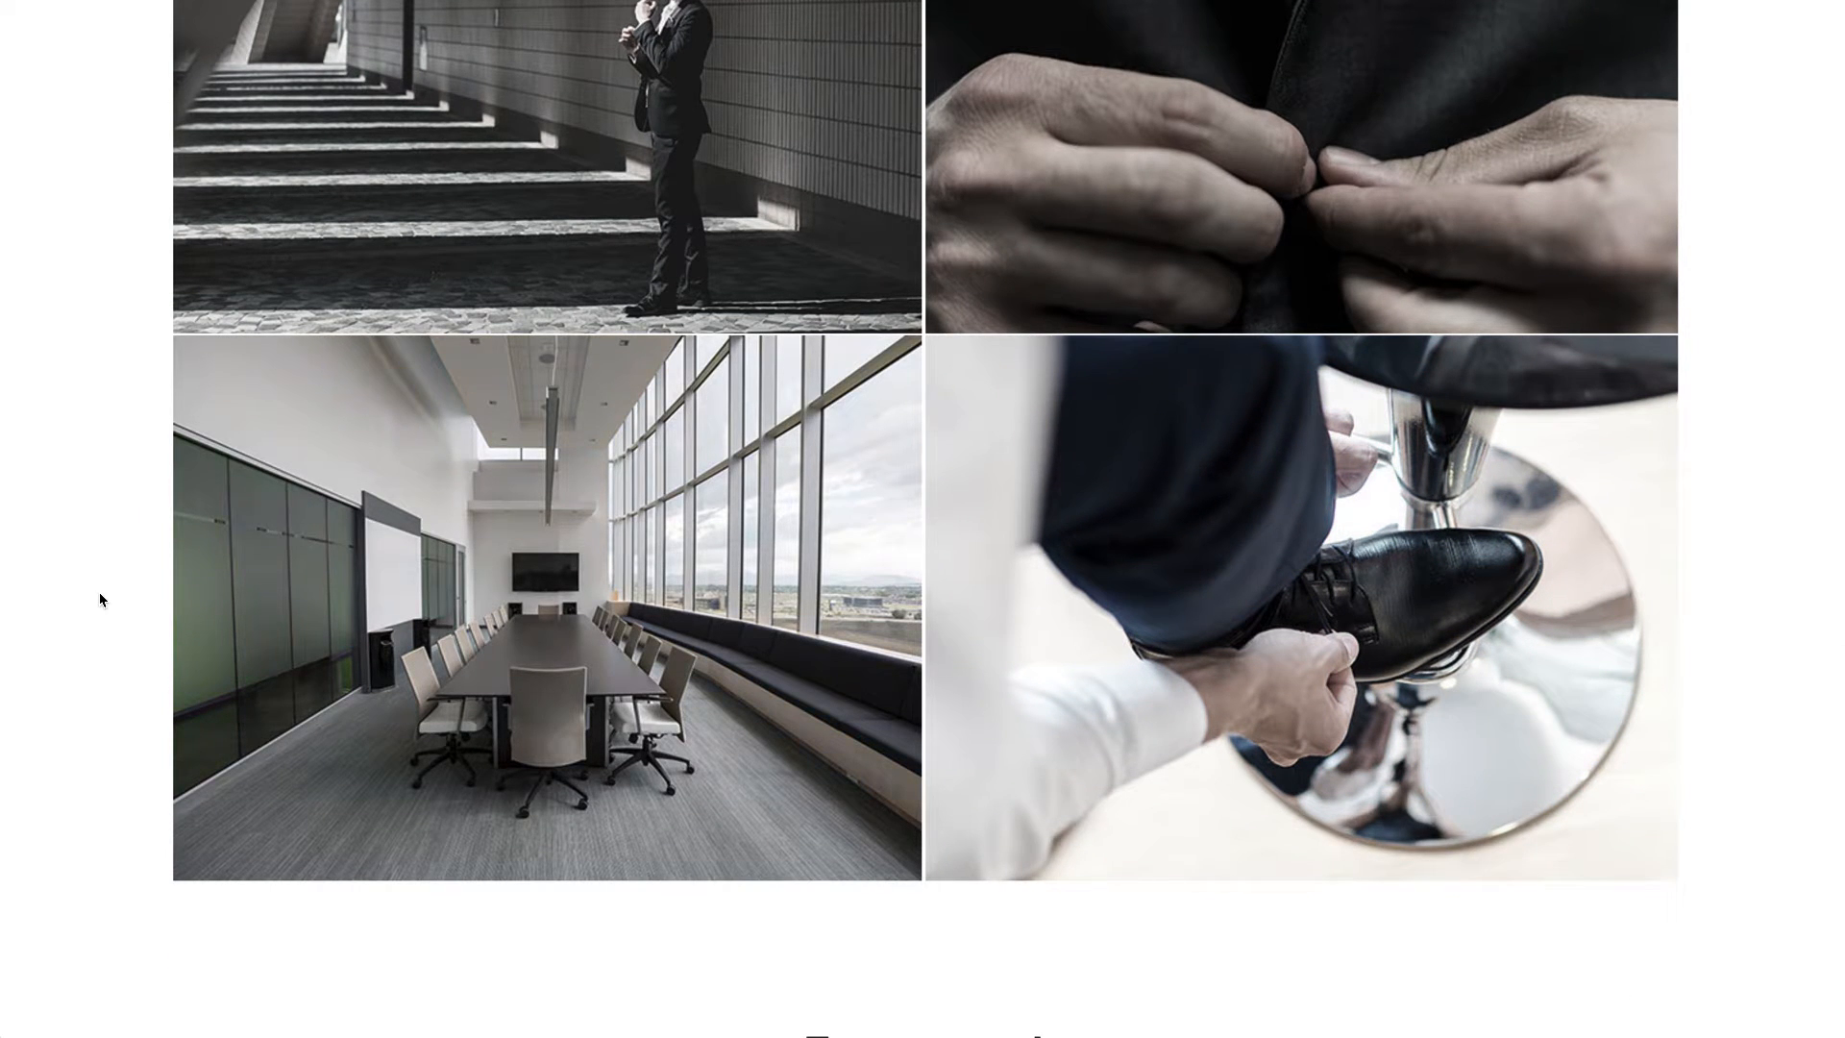
pyautogui.scroll(-2, 102, 600)
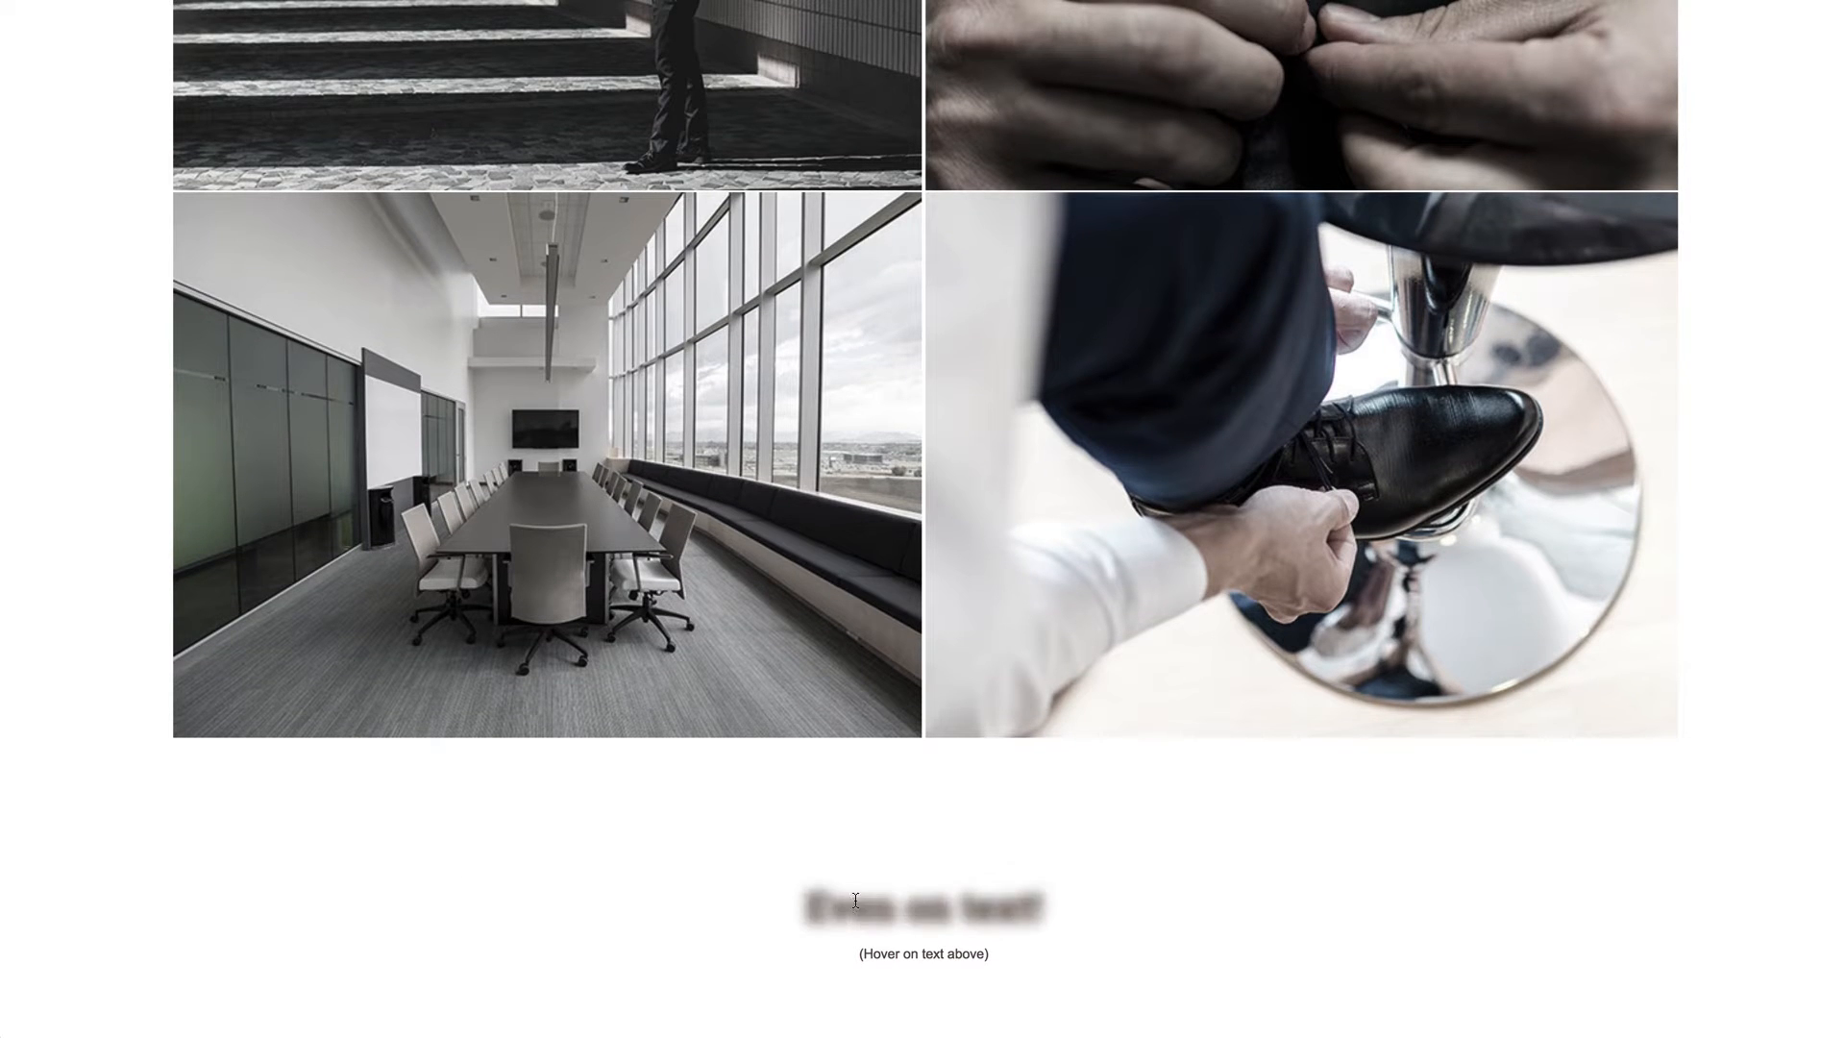
pyautogui.scroll(3, 1724, 799)
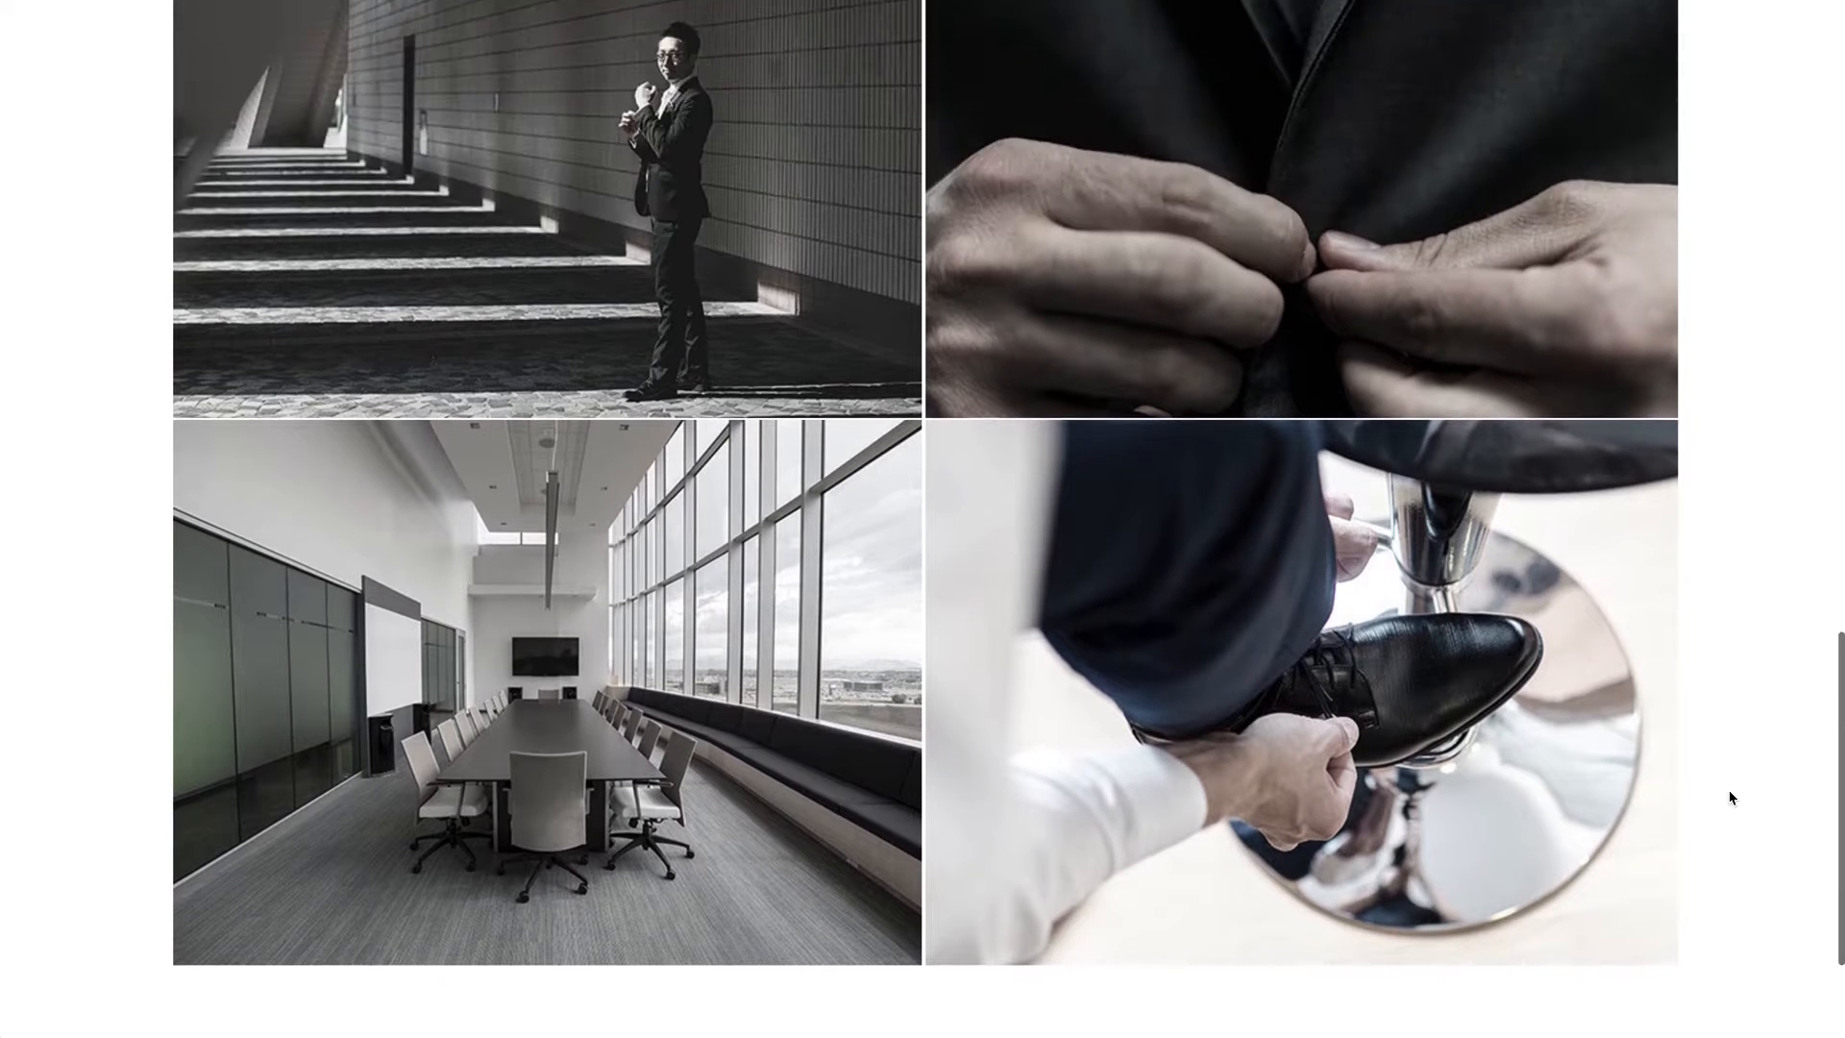
pyautogui.scroll(2, 1746, 689)
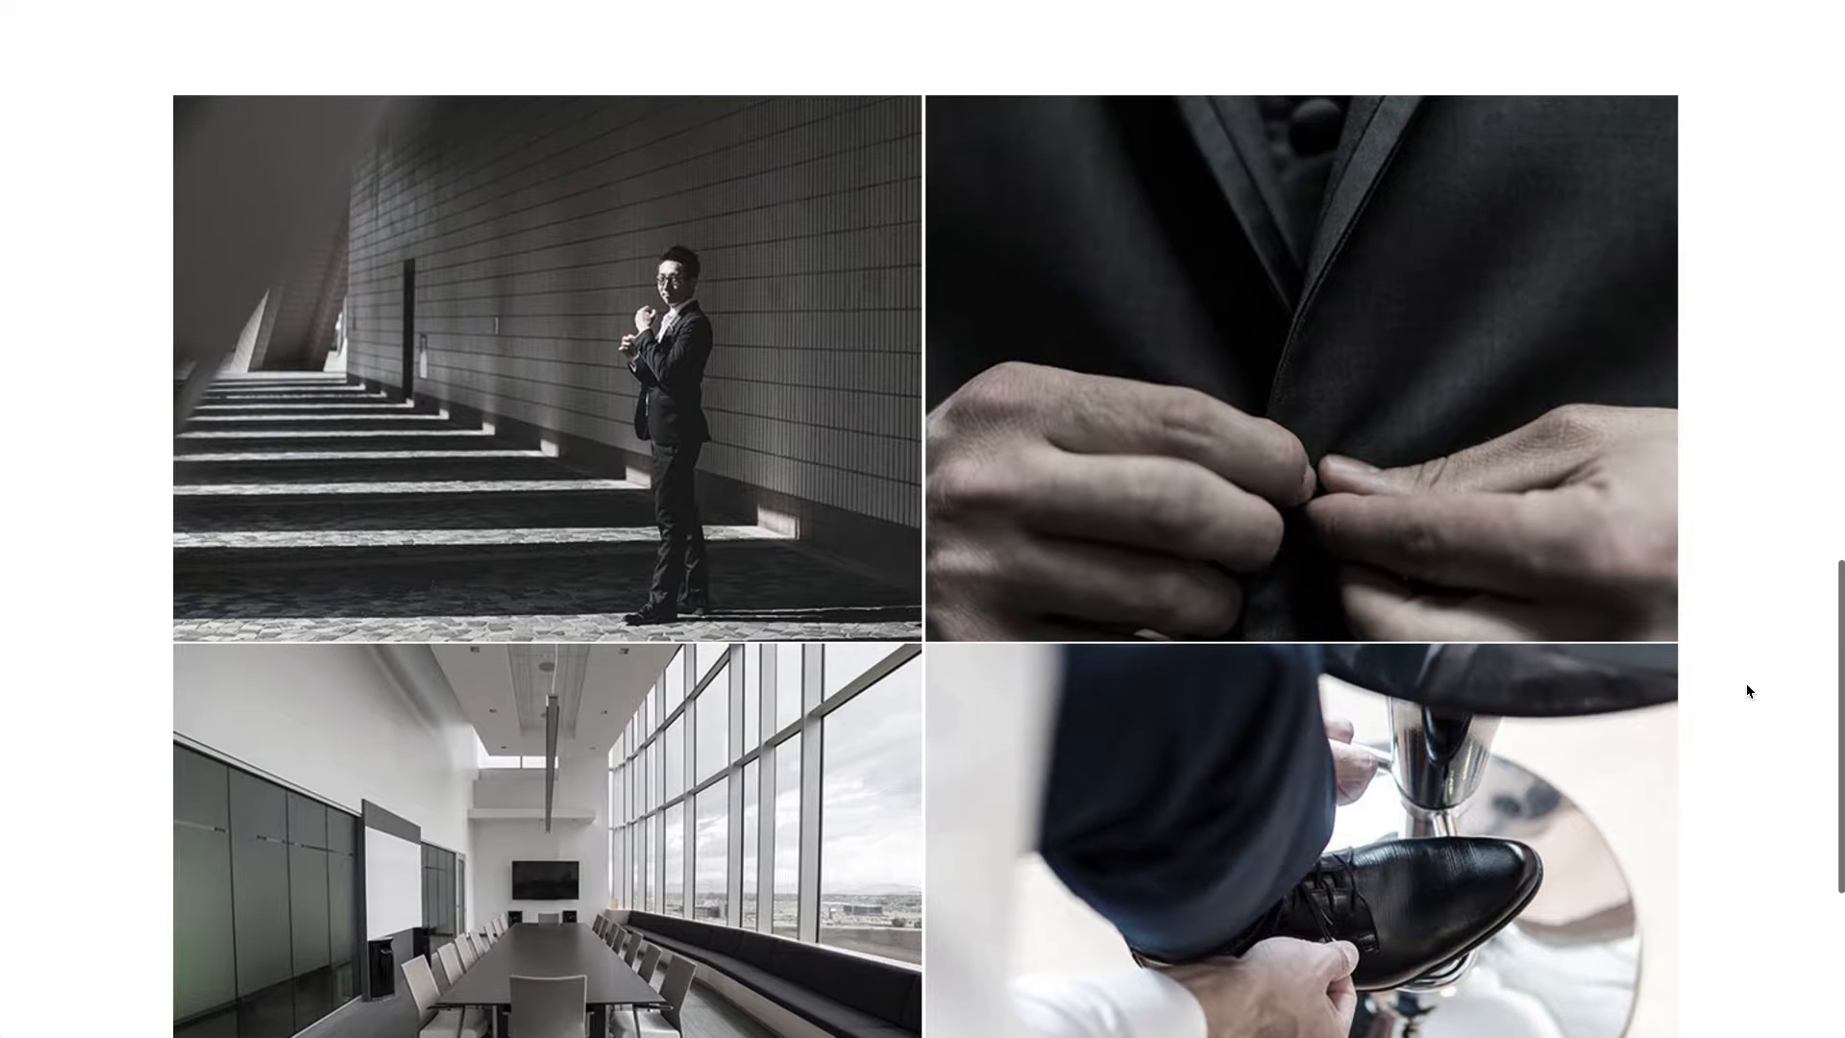
pyautogui.scroll(-3, 1745, 689)
pyautogui.scroll(5, 1611, 498)
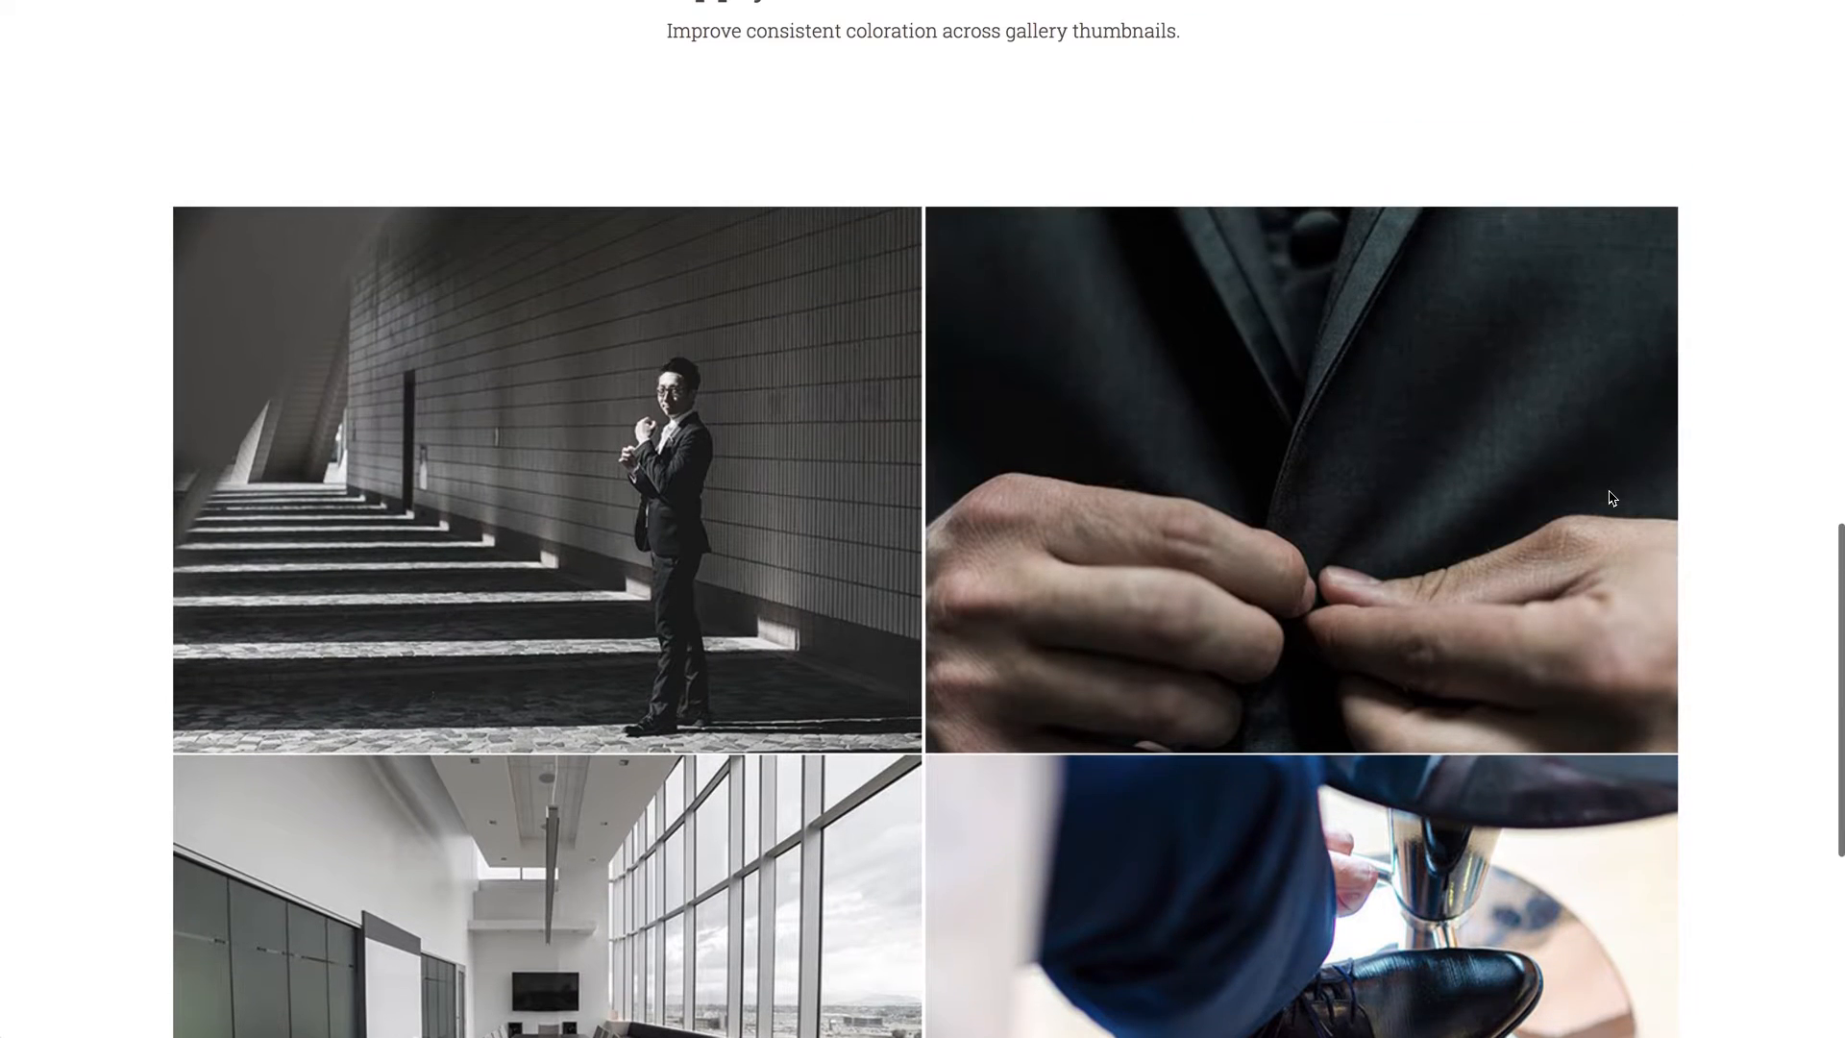
pyautogui.scroll(5, 1611, 498)
pyautogui.scroll(10, 1612, 497)
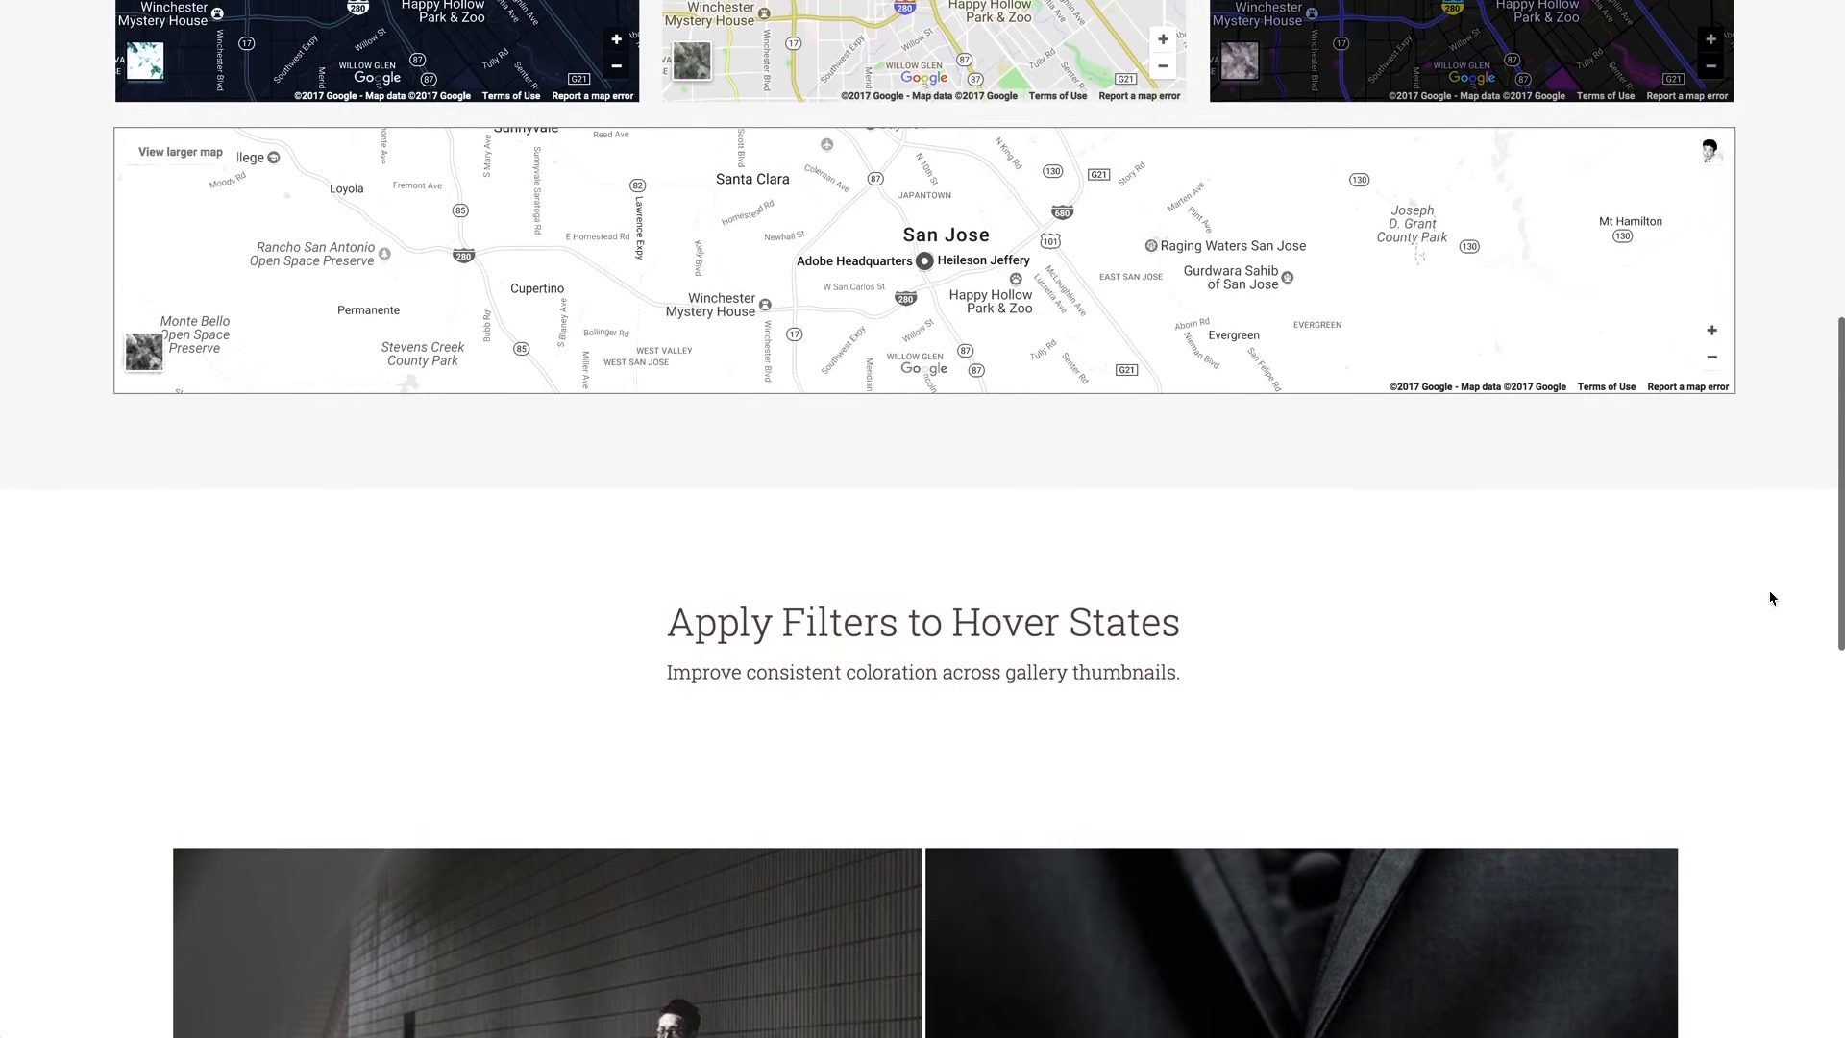
pyautogui.scroll(3, 1773, 598)
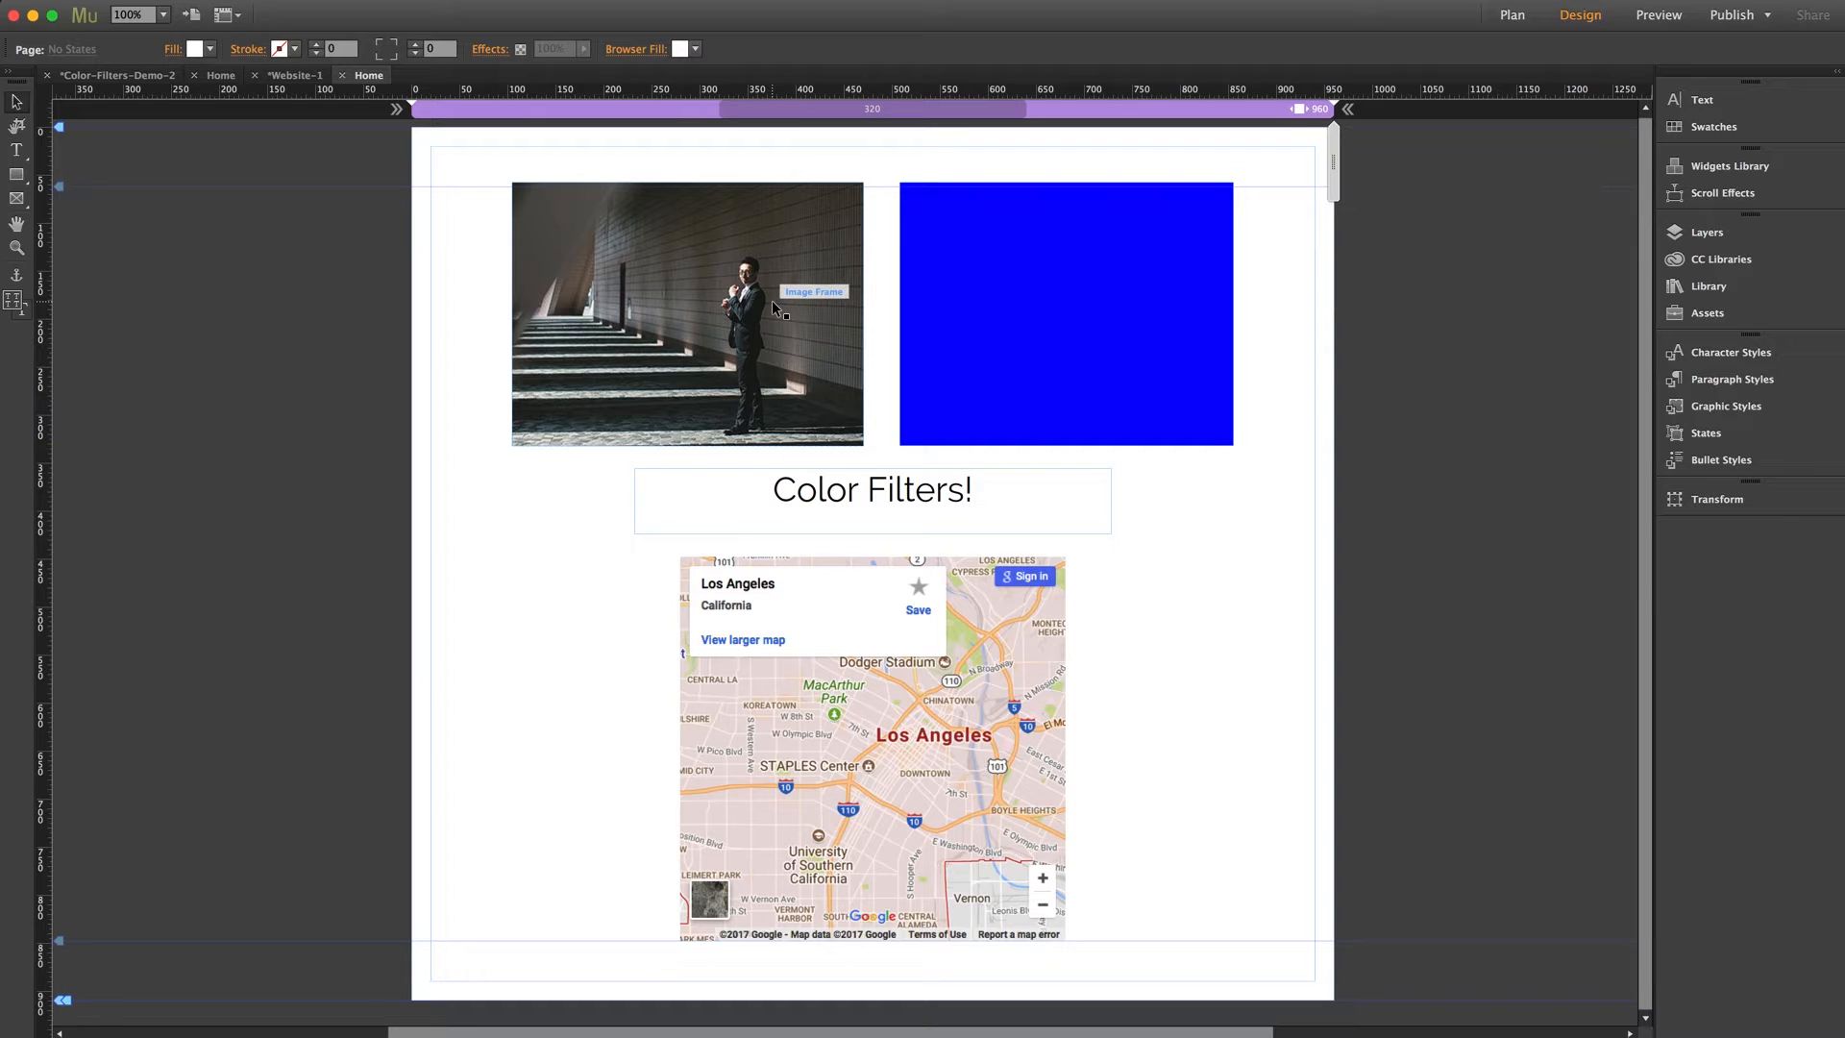
# Inspect the blue rectangle and map on the page, and locate the Google Maps widget among the social widgets
pyautogui.click(1033, 289)
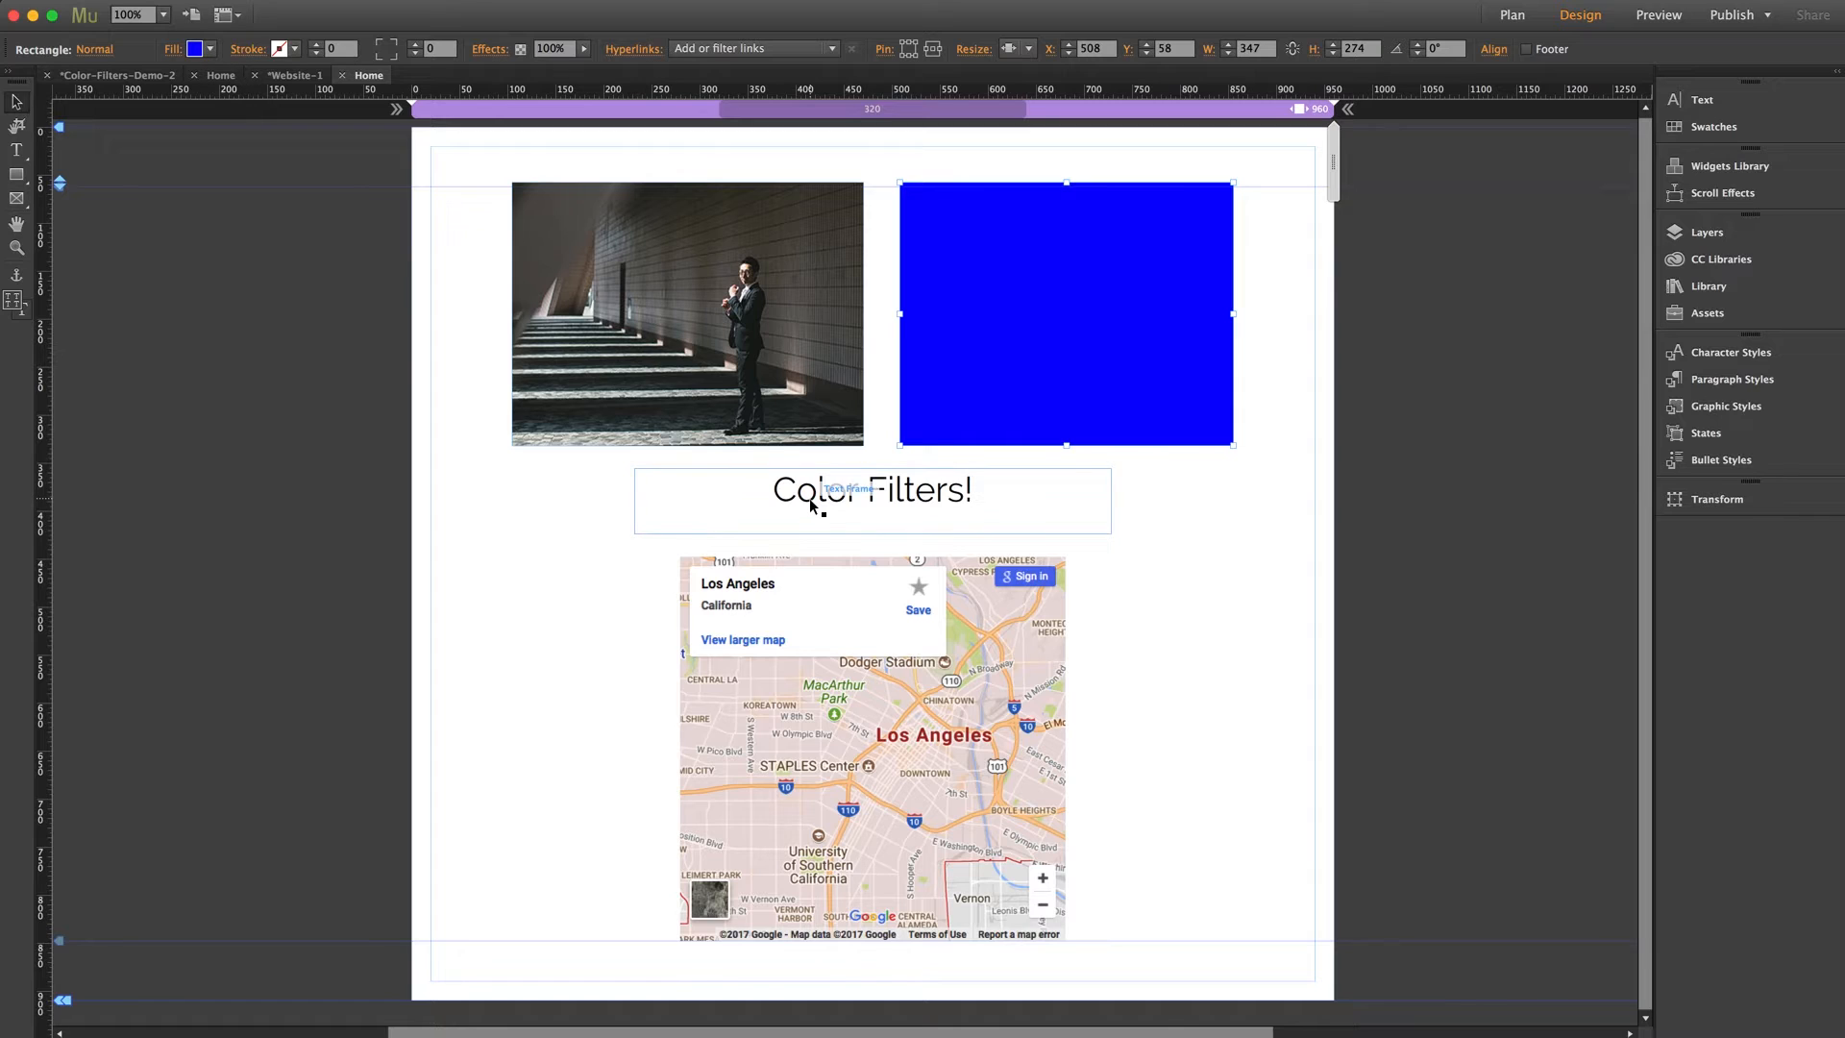
pyautogui.click(869, 631)
pyautogui.click(1489, 459)
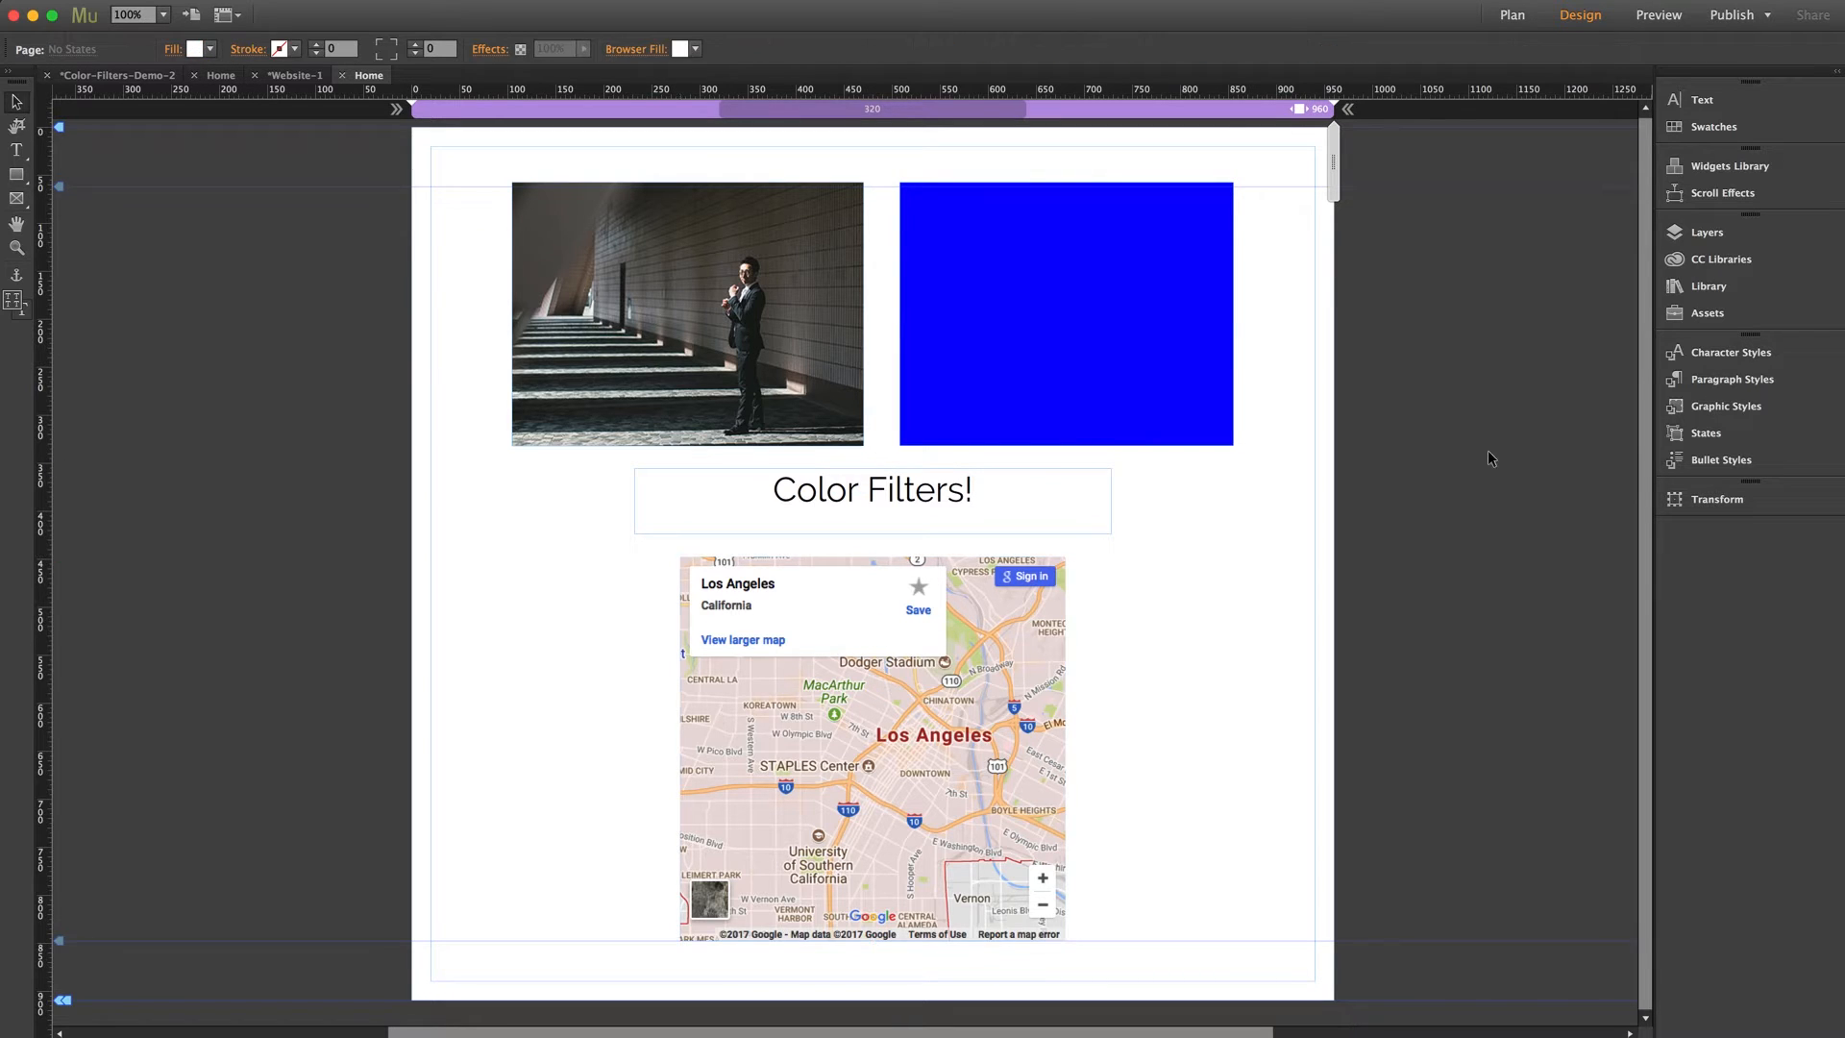
pyautogui.click(1725, 166)
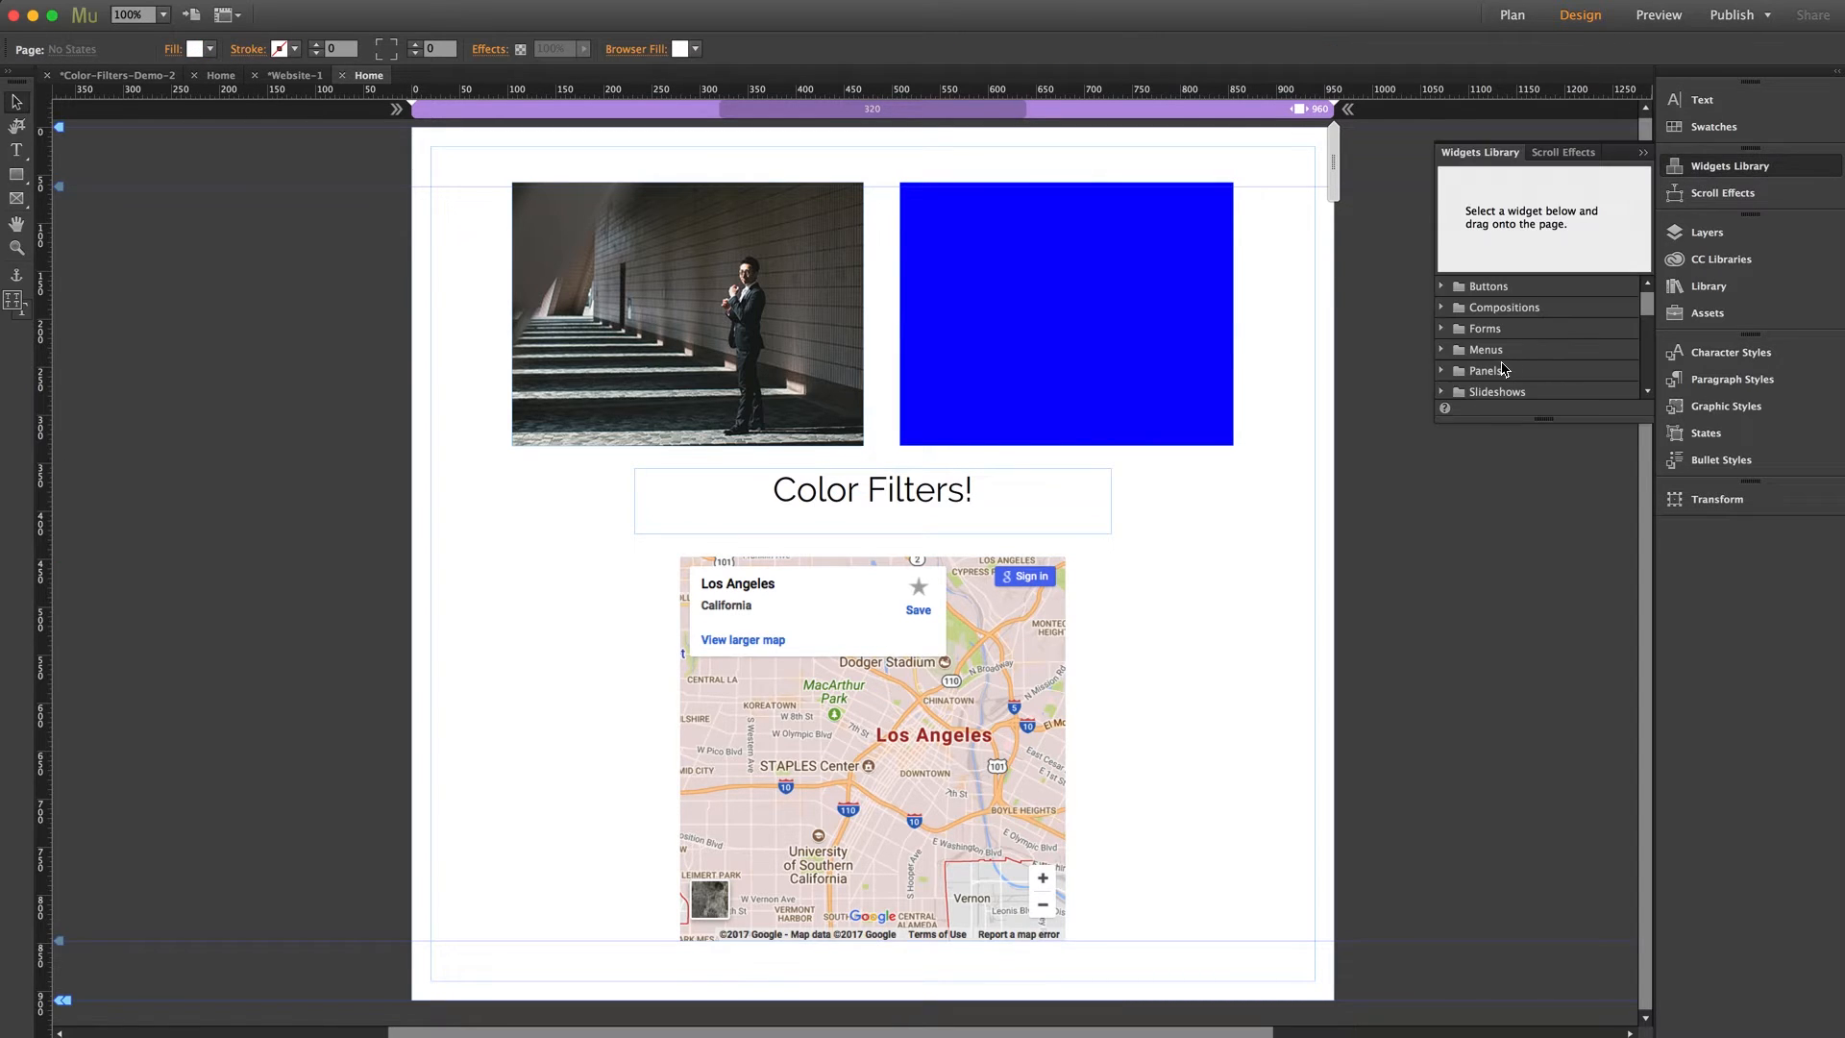
pyautogui.scroll(-2, 1502, 363)
pyautogui.scroll(-4, 1510, 375)
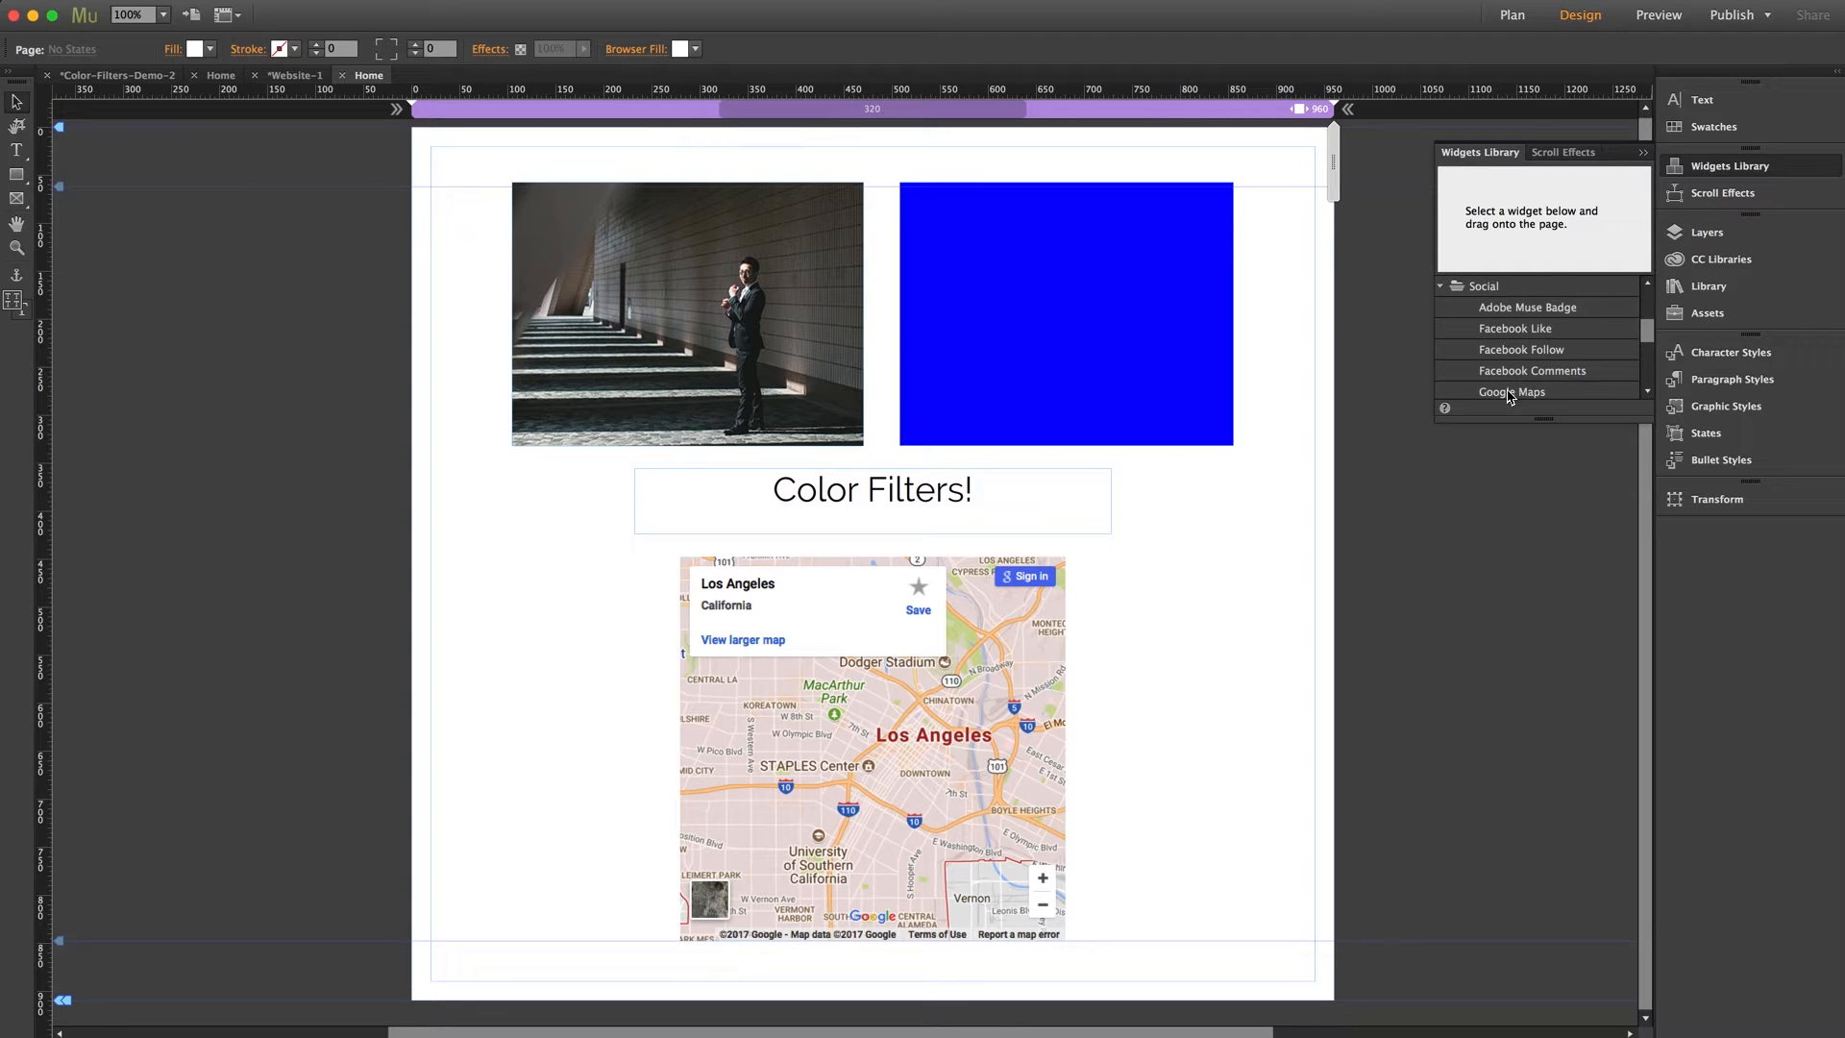
pyautogui.click(1511, 392)
pyautogui.click(1708, 165)
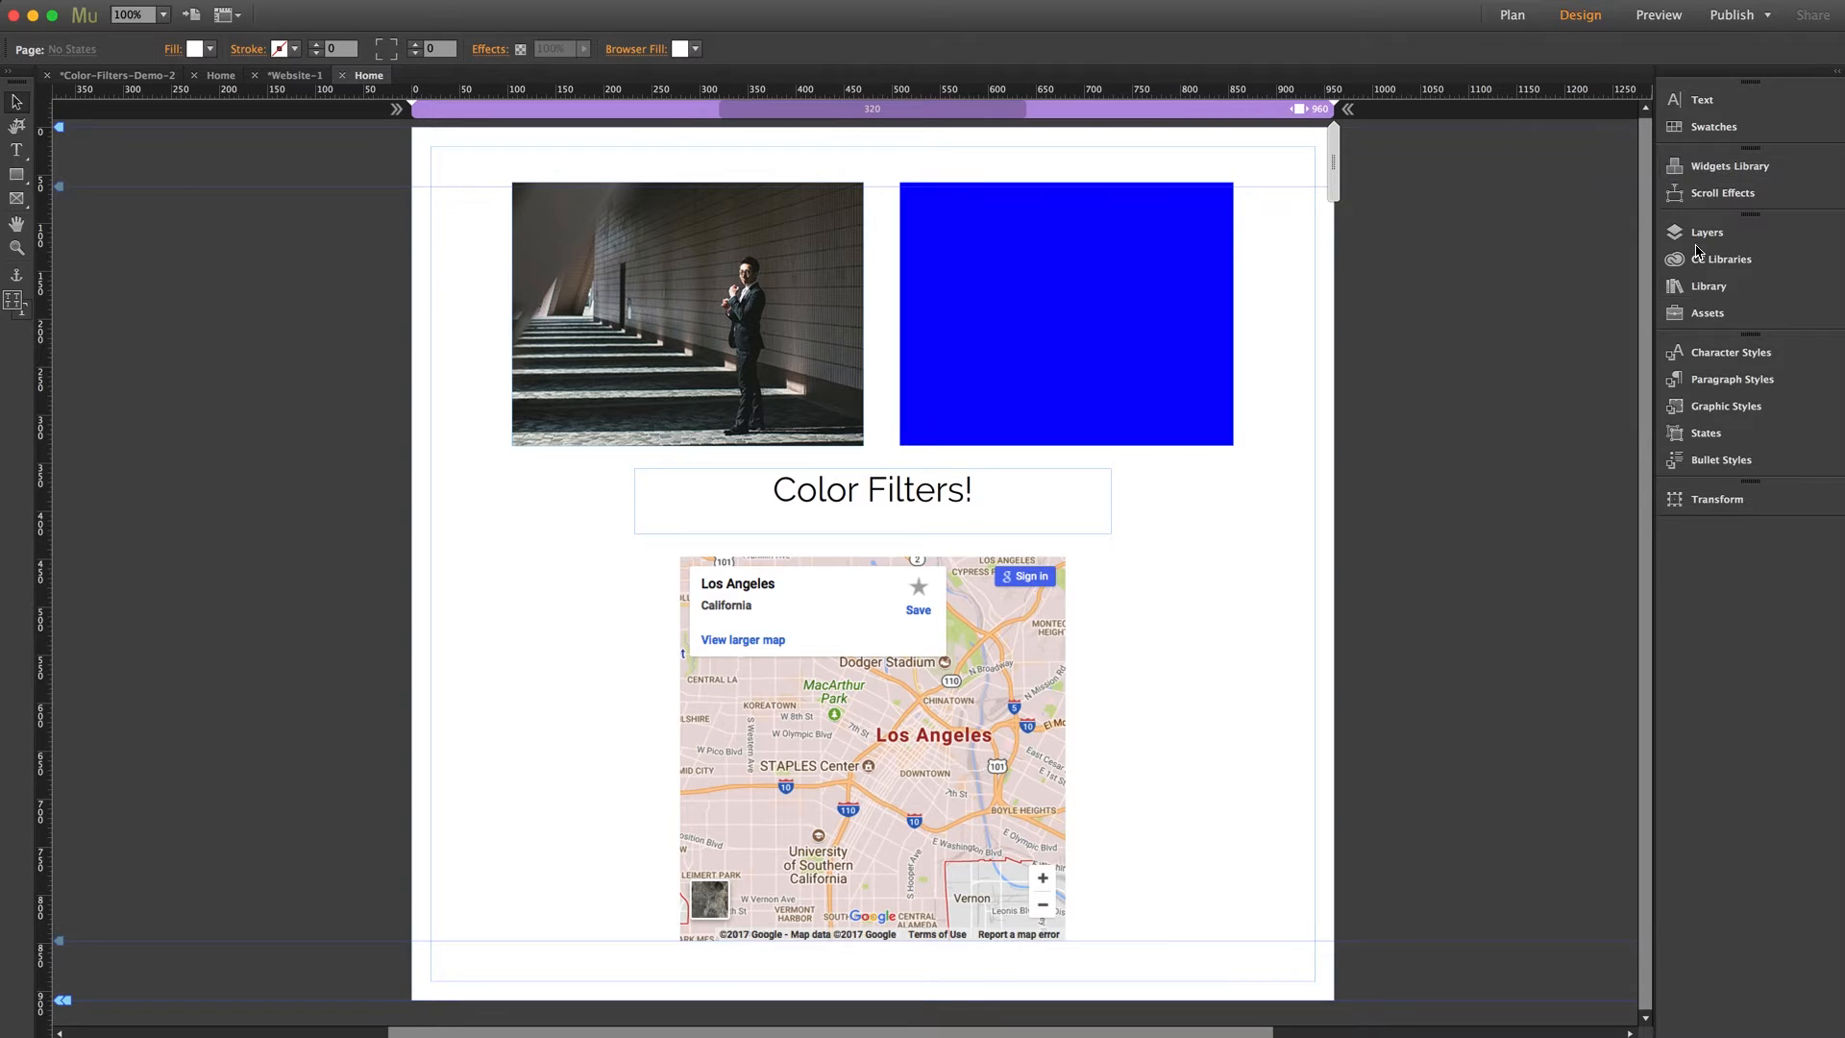
# Place the Color Filters widget from the MT - Toolbox - Color Filters library on the pasteboard beside the page, at about X -225, Y 157
pyautogui.click(1708, 285)
pyautogui.click(1437, 401)
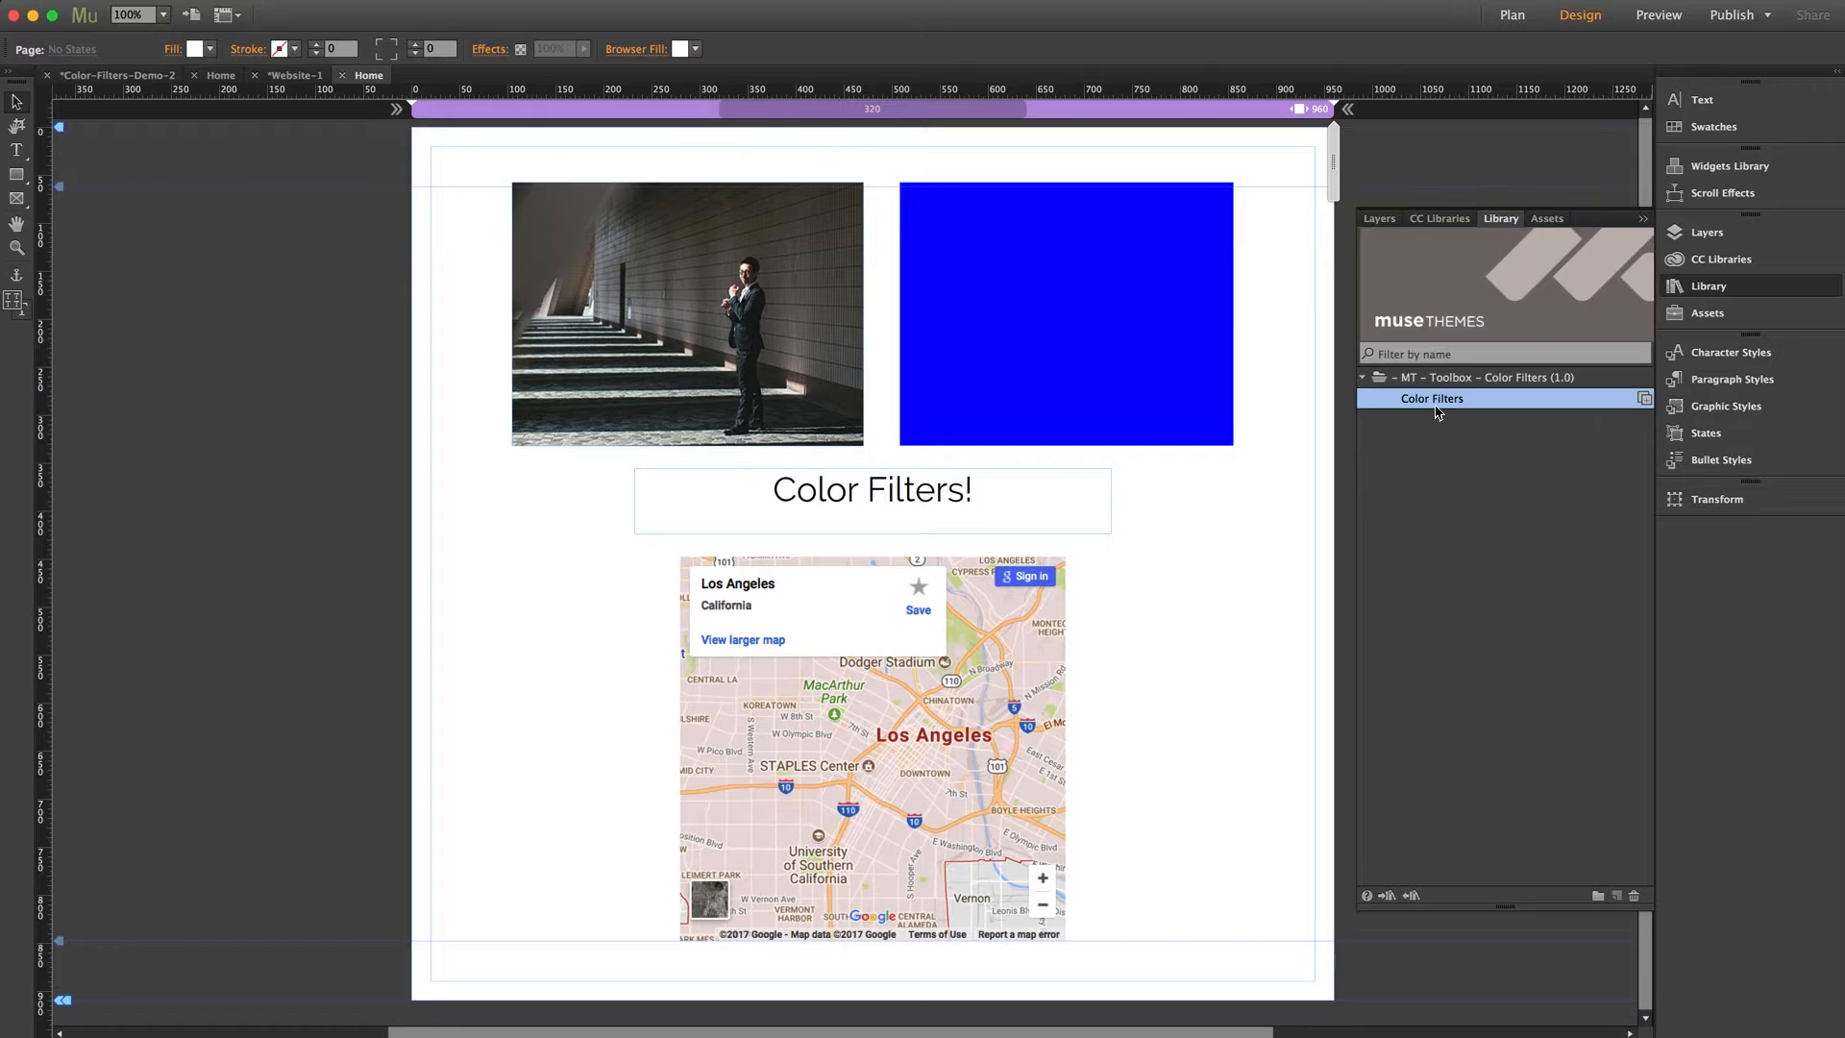
pyautogui.moveTo(1437, 412); pyautogui.dragTo(287, 294)
pyautogui.click(238, 266)
pyautogui.click(248, 357)
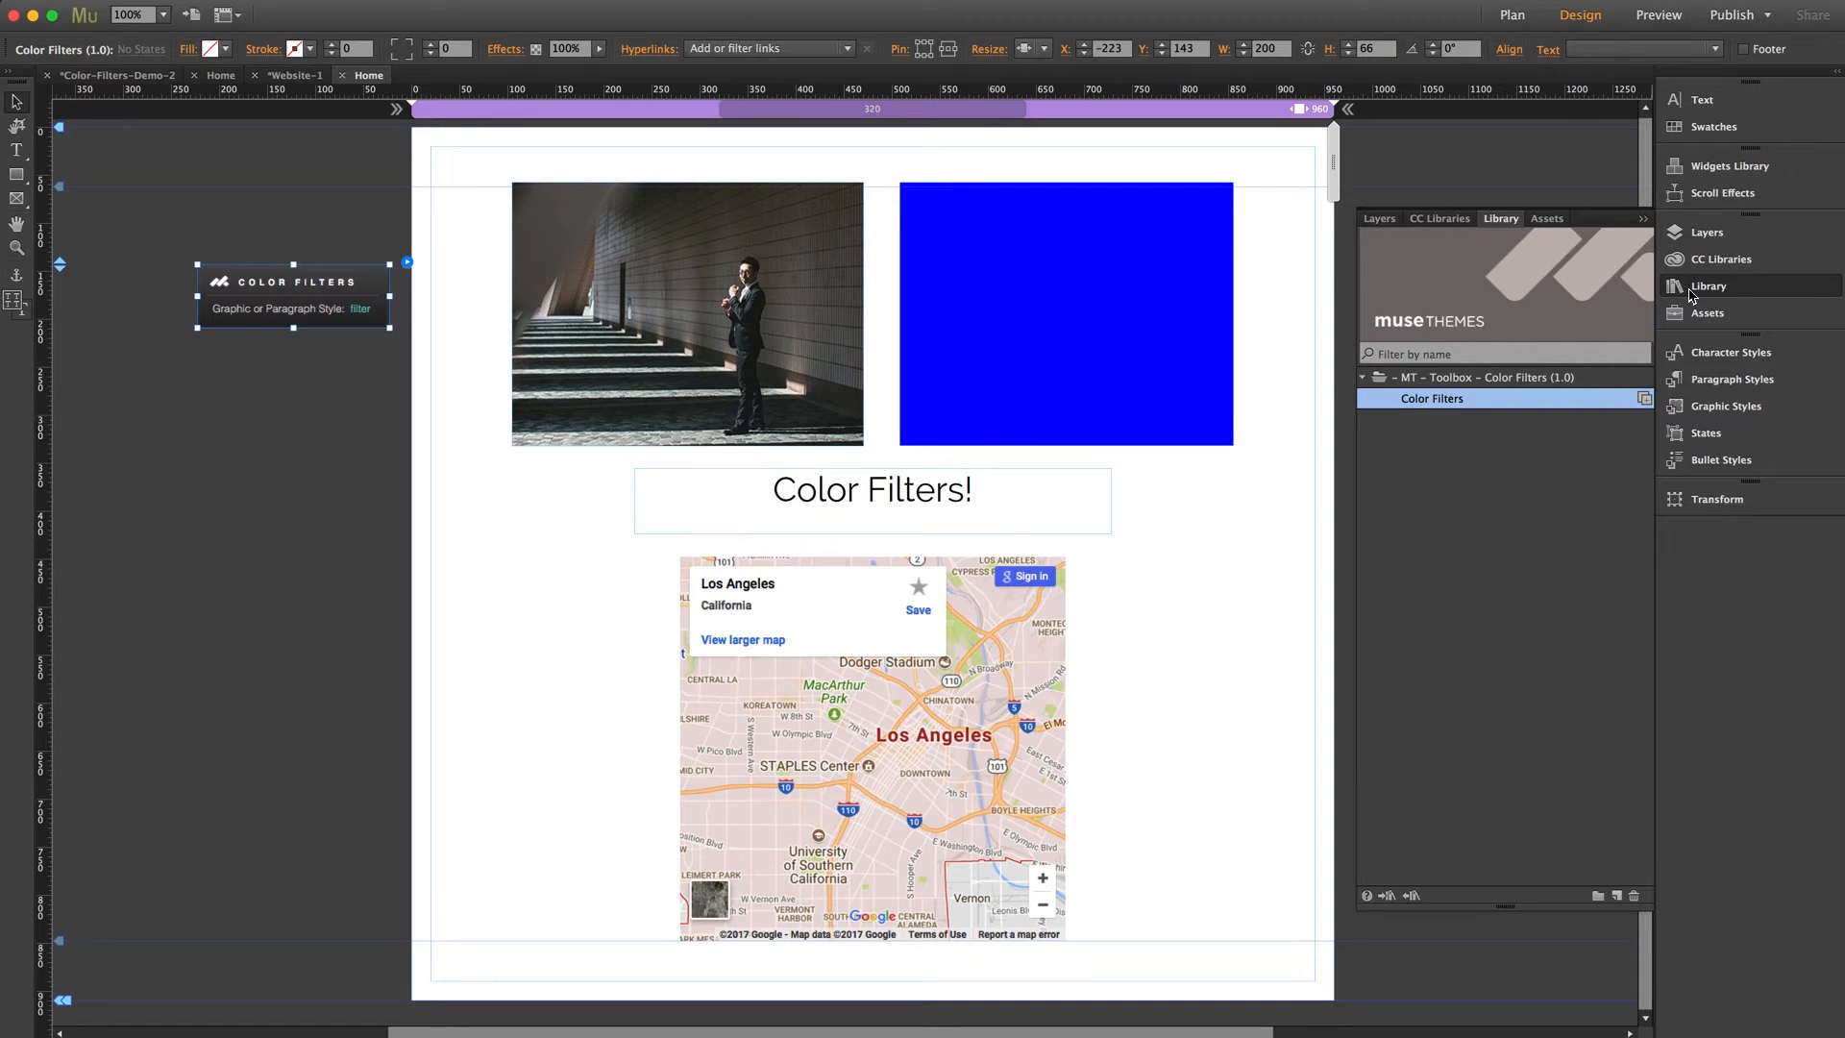
pyautogui.moveTo(320, 312); pyautogui.dragTo(318, 323)
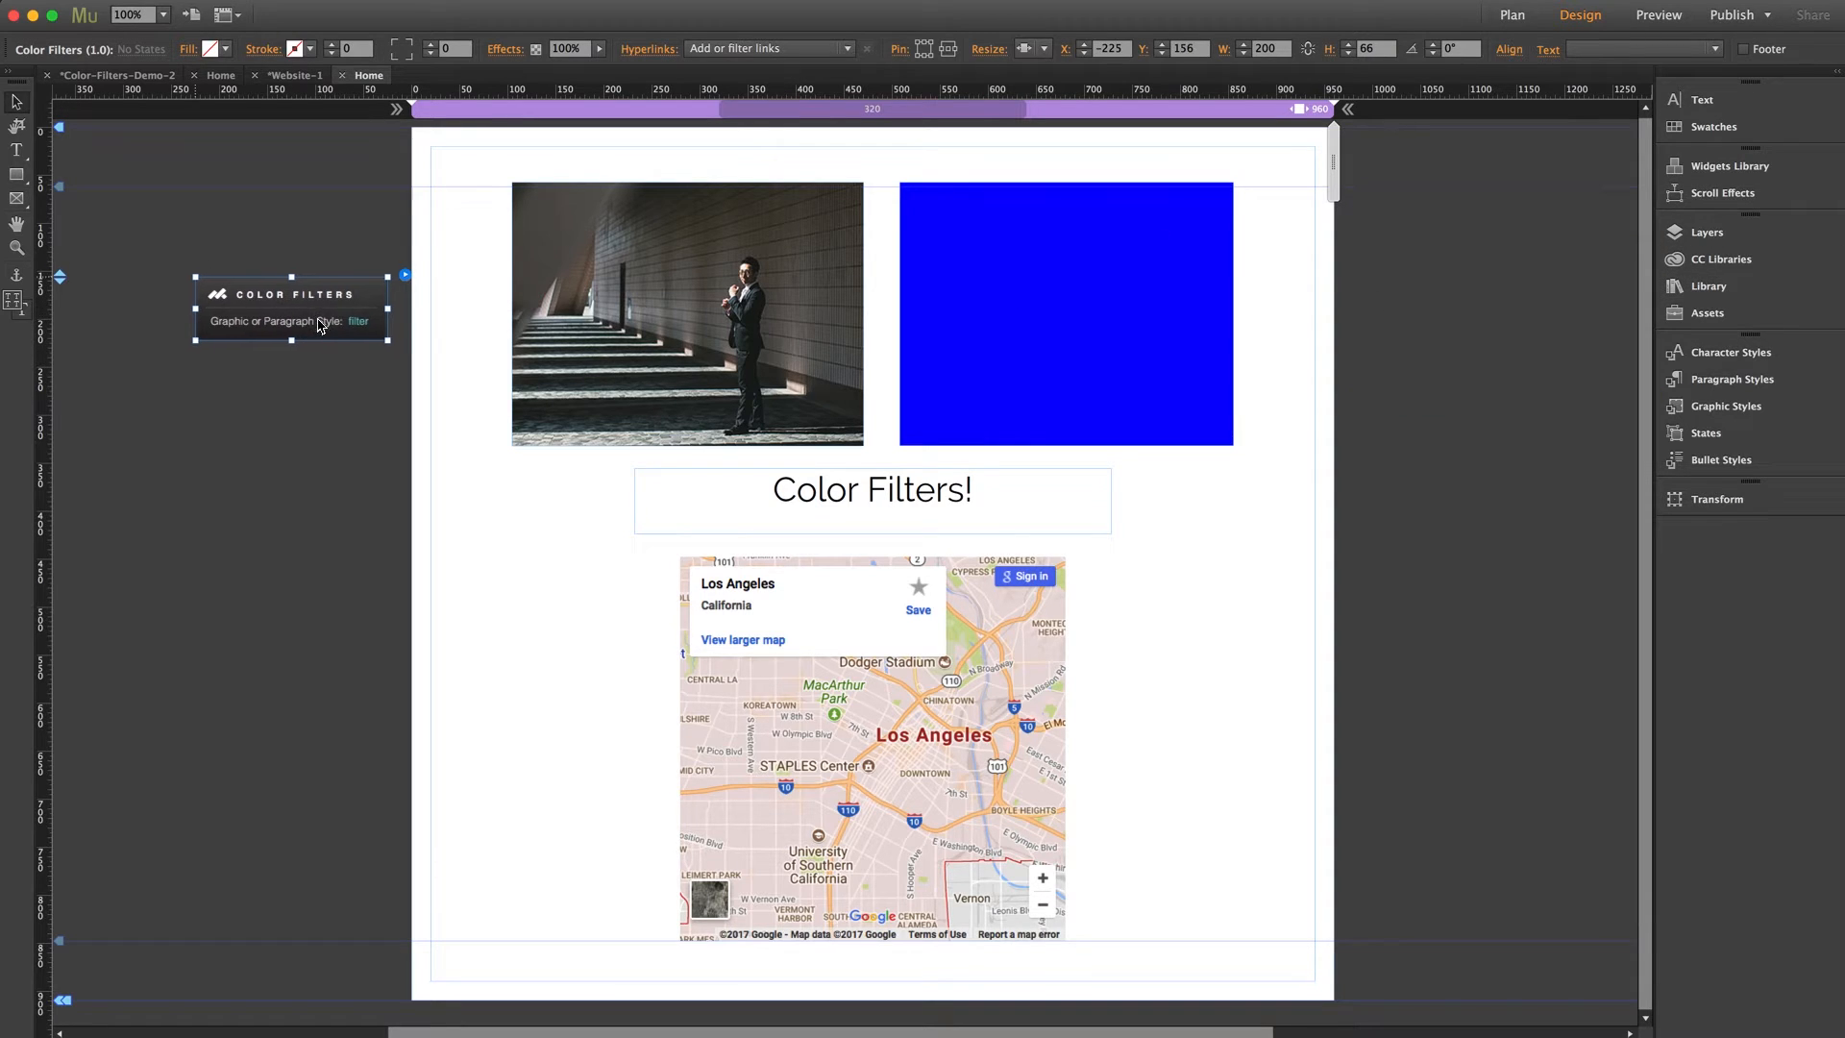
pyautogui.click(333, 409)
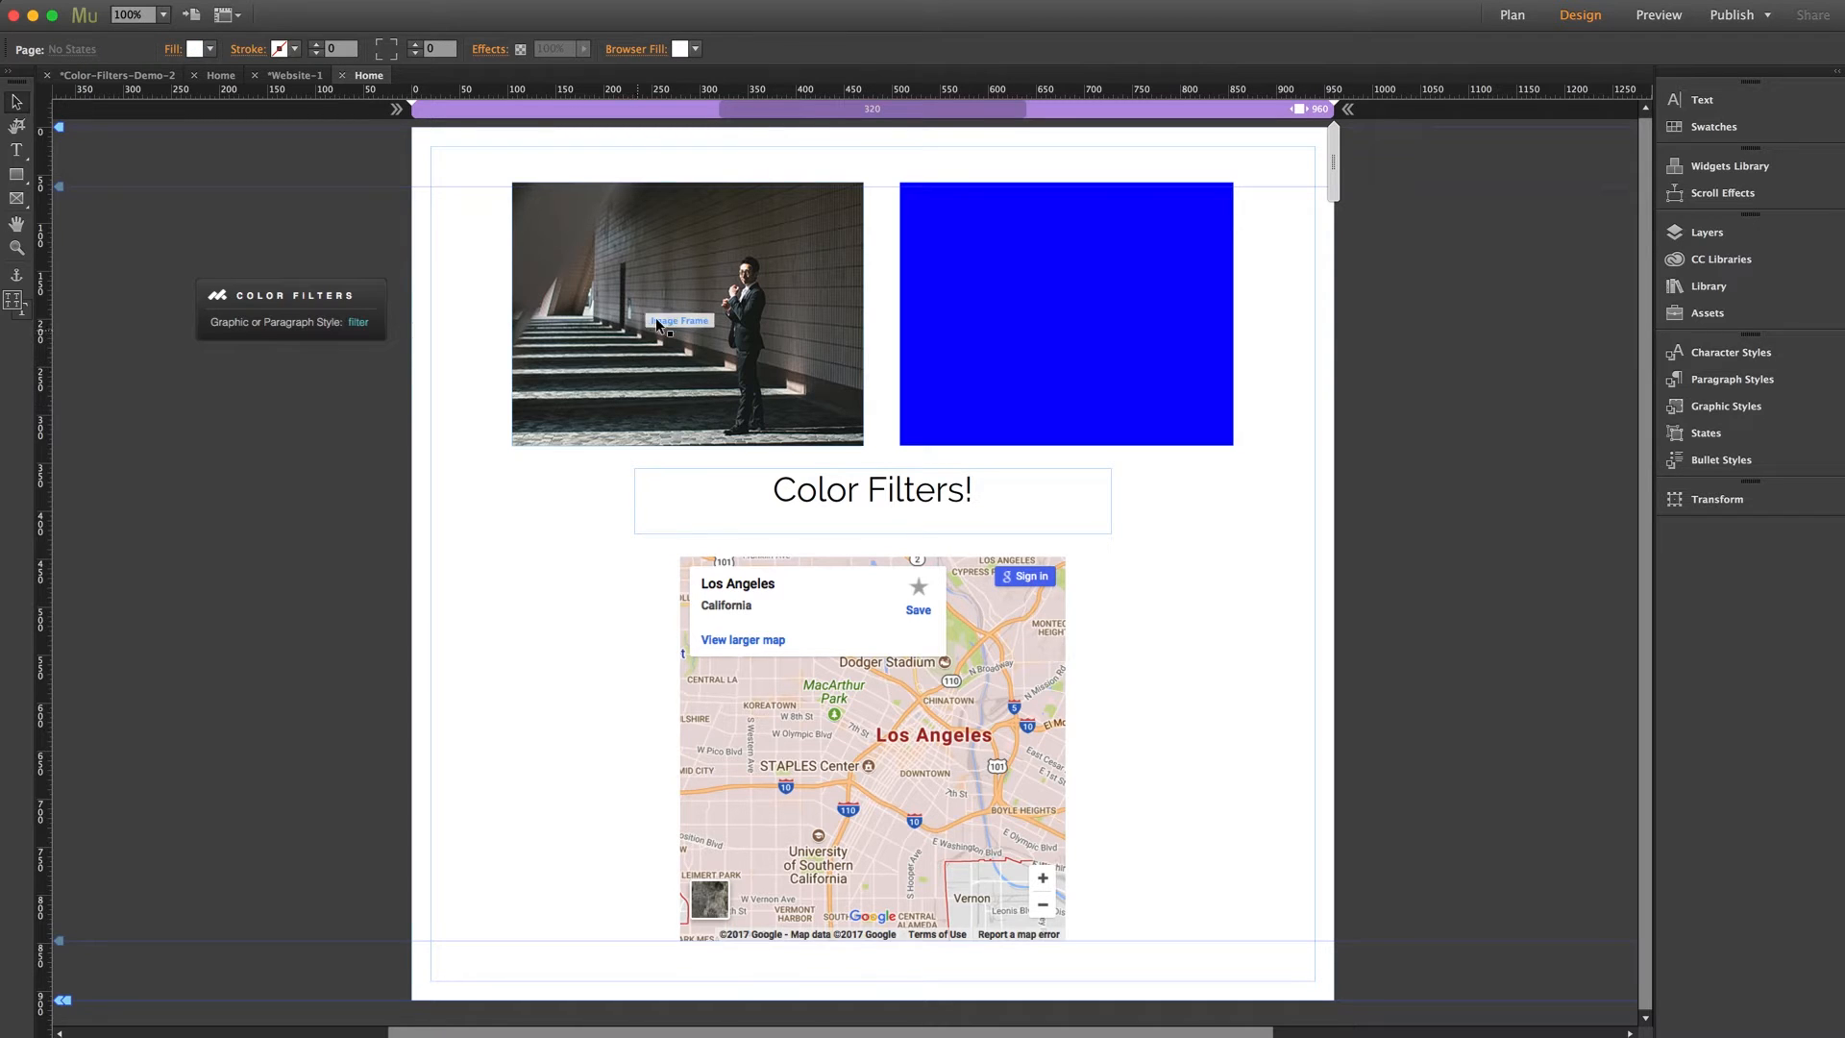
# Create a graphic style from the photo's image frame and name it image1
pyautogui.click(771, 270)
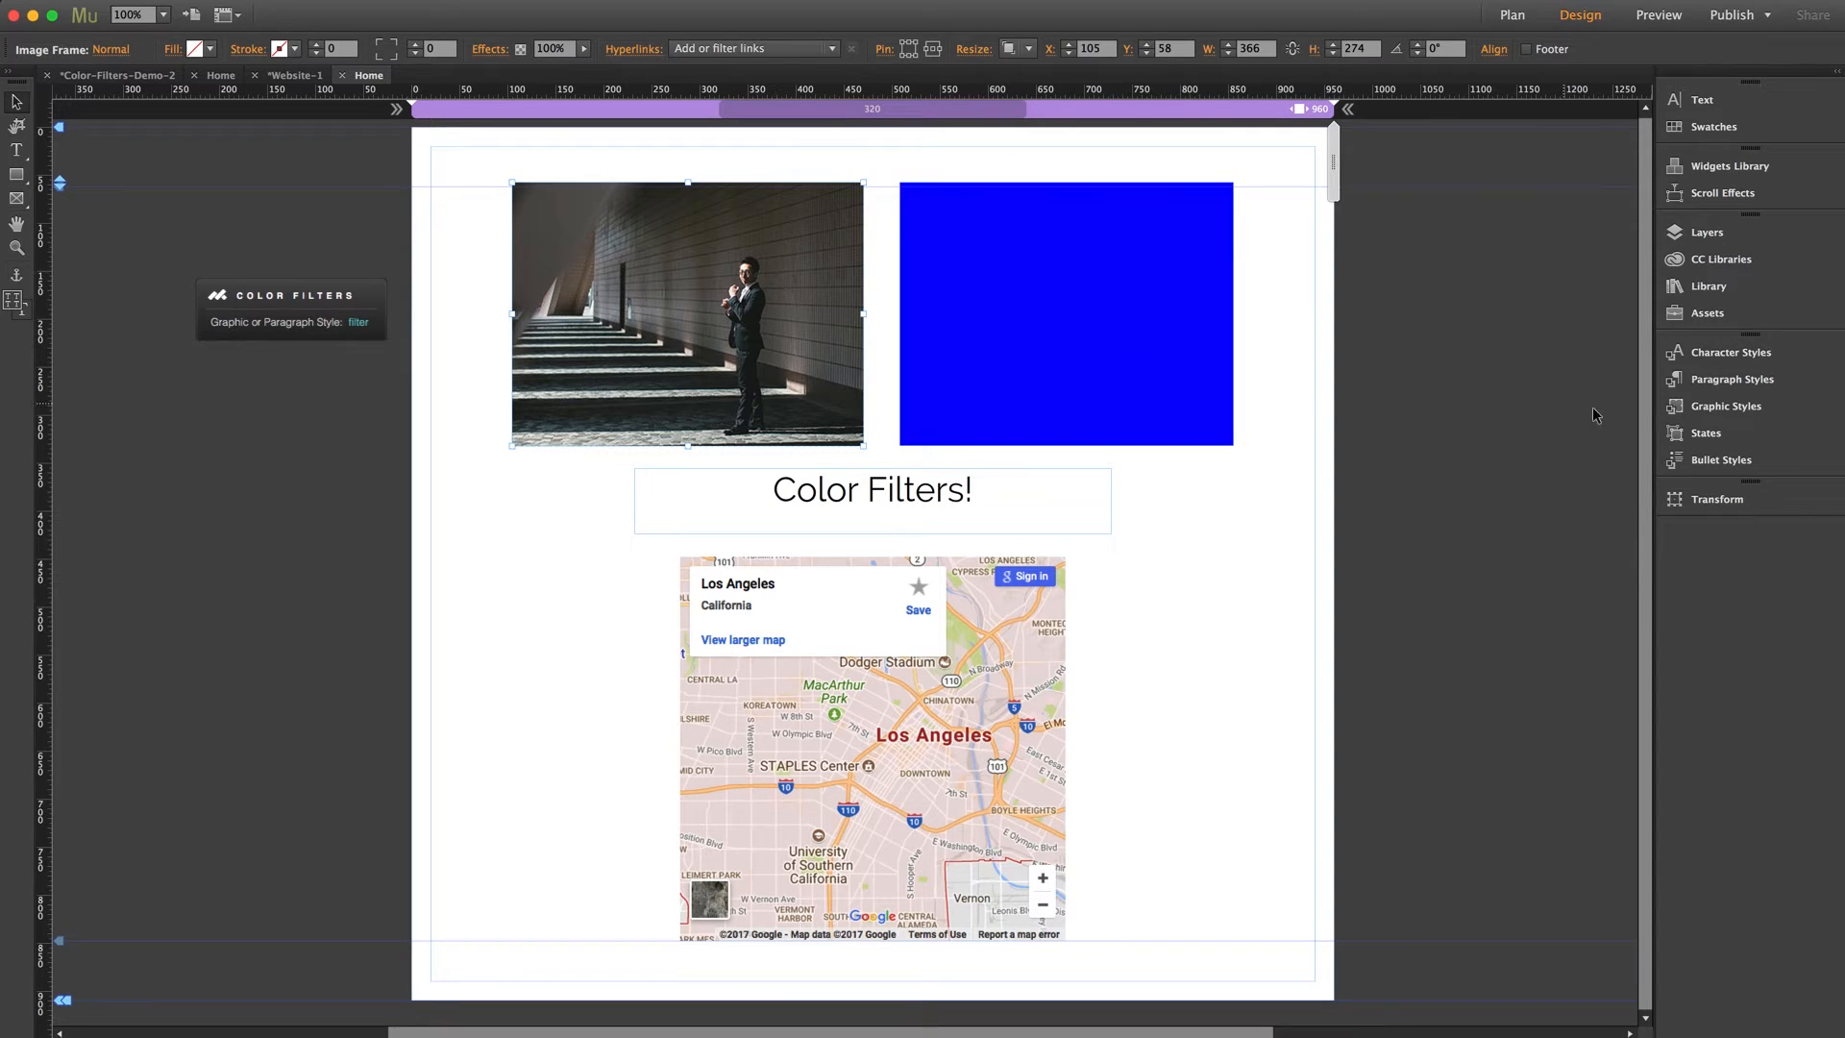
pyautogui.click(1691, 411)
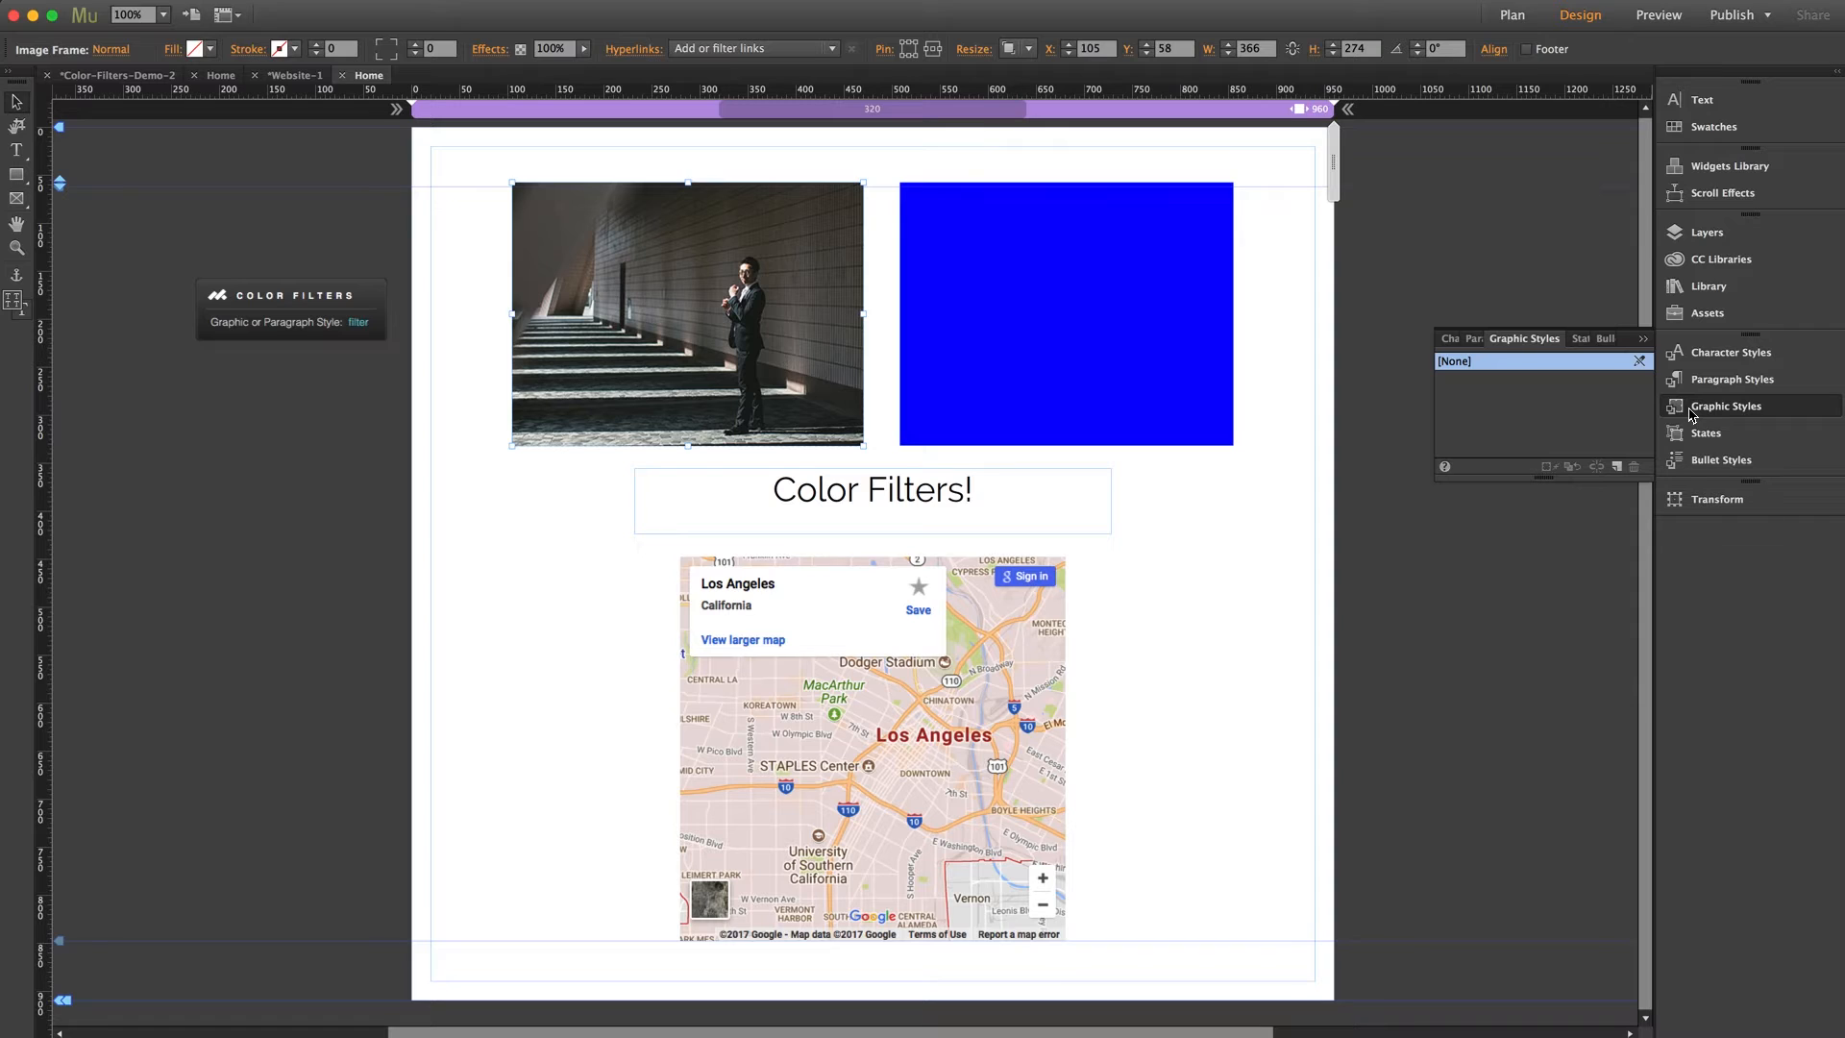
pyautogui.click(1618, 468)
pyautogui.doubleClick(1448, 383)
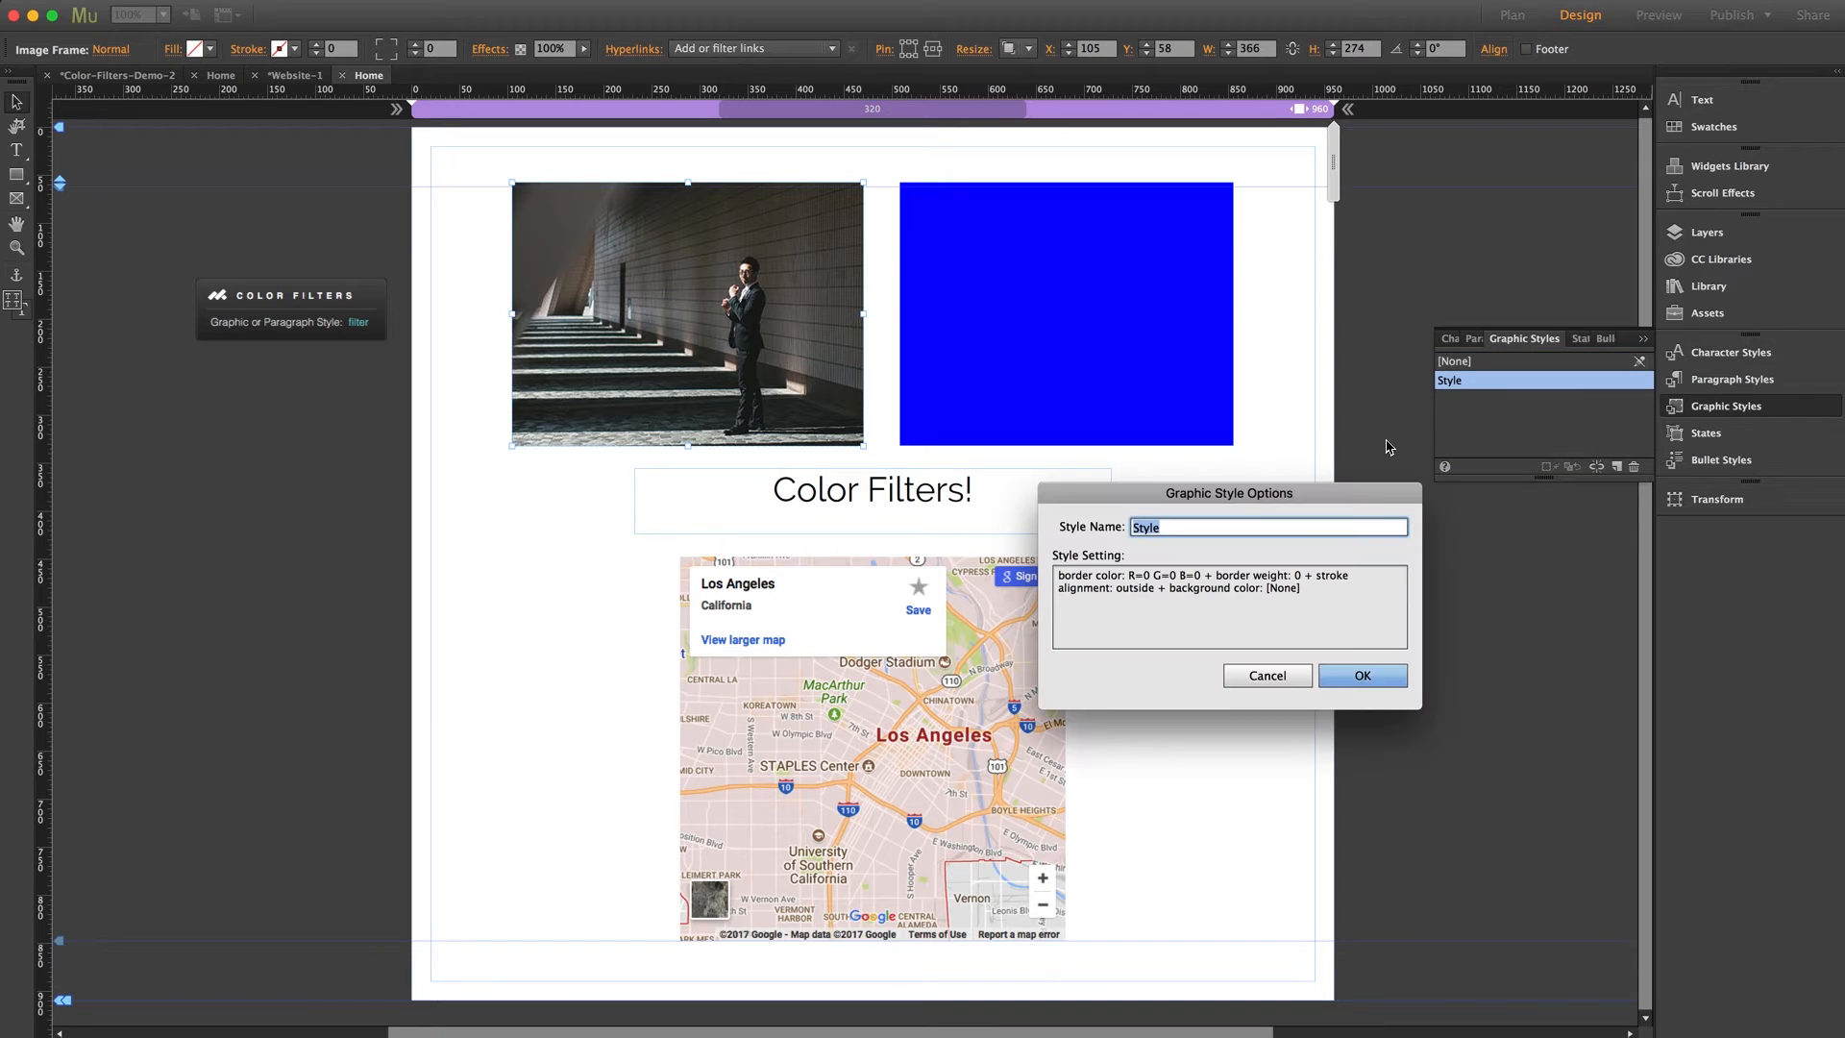
pyautogui.write('image1')
pyautogui.click(1362, 675)
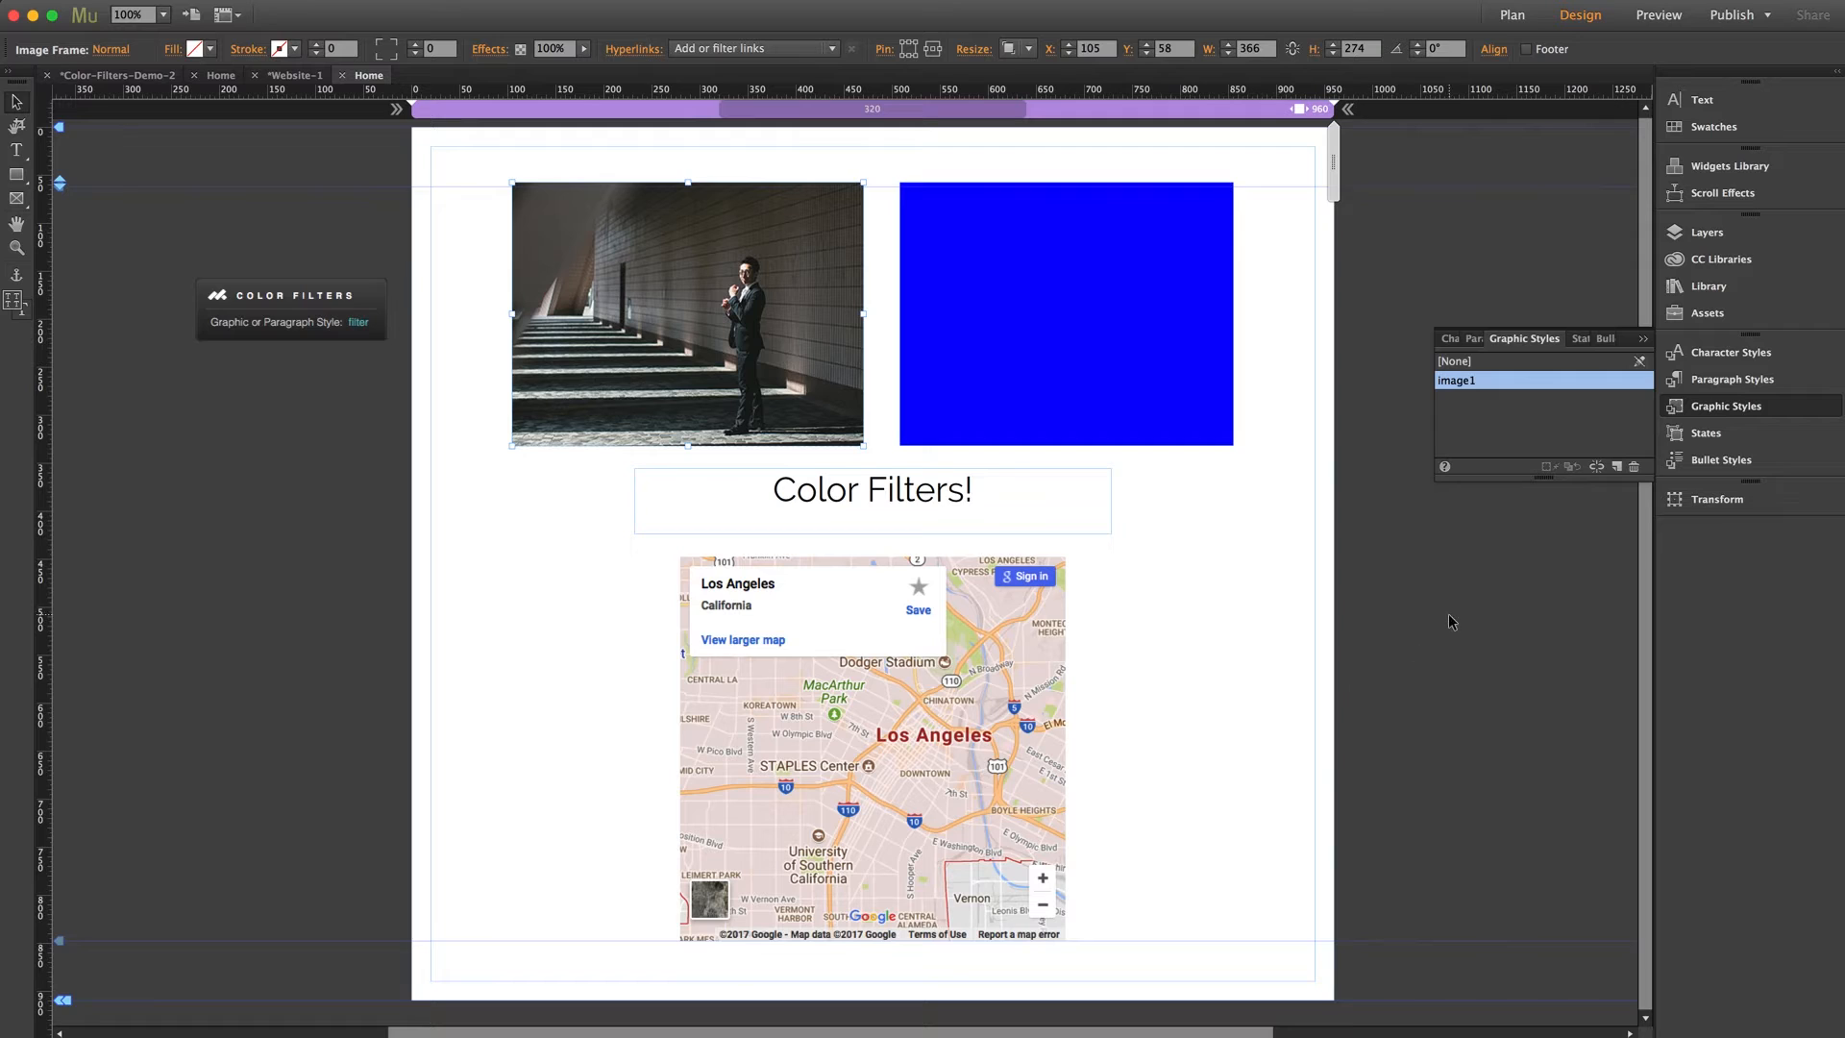
pyautogui.click(352, 465)
# Set the Color Filters widget's graphic or paragraph style to image1
pyautogui.click(334, 338)
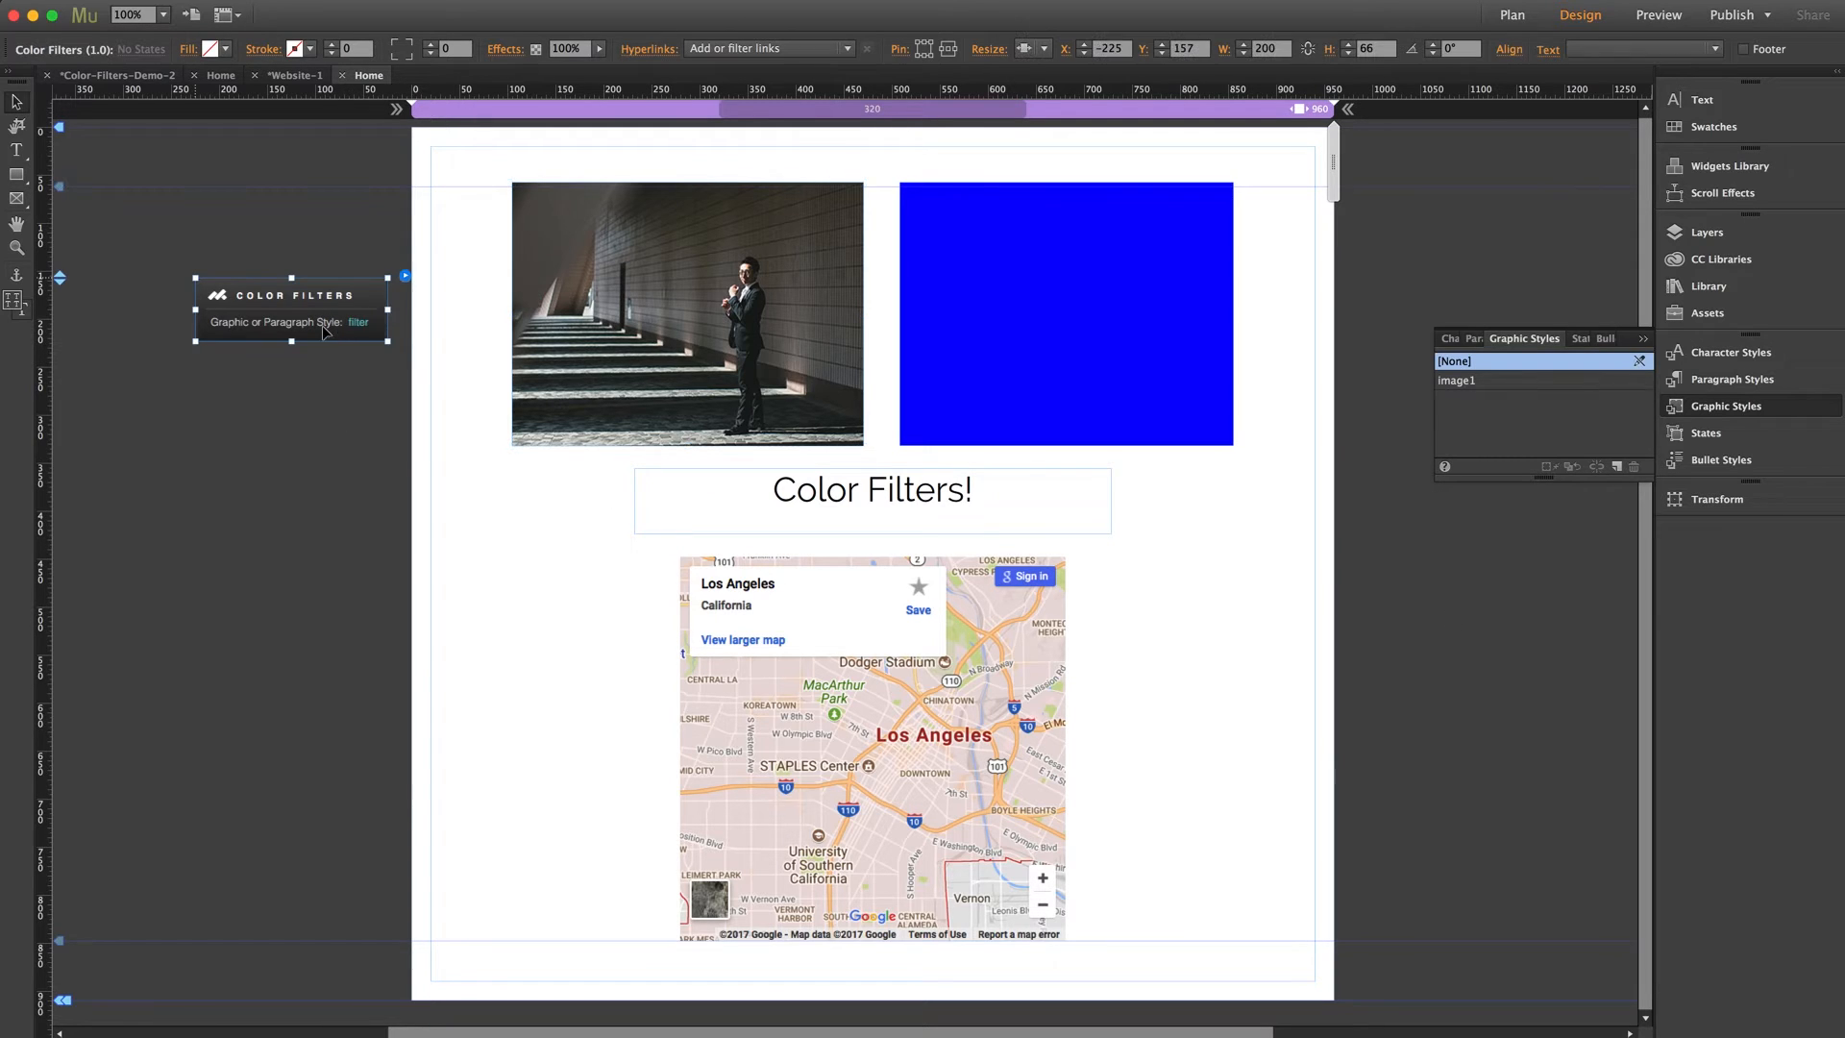
pyautogui.click(405, 277)
pyautogui.doubleClick(613, 329)
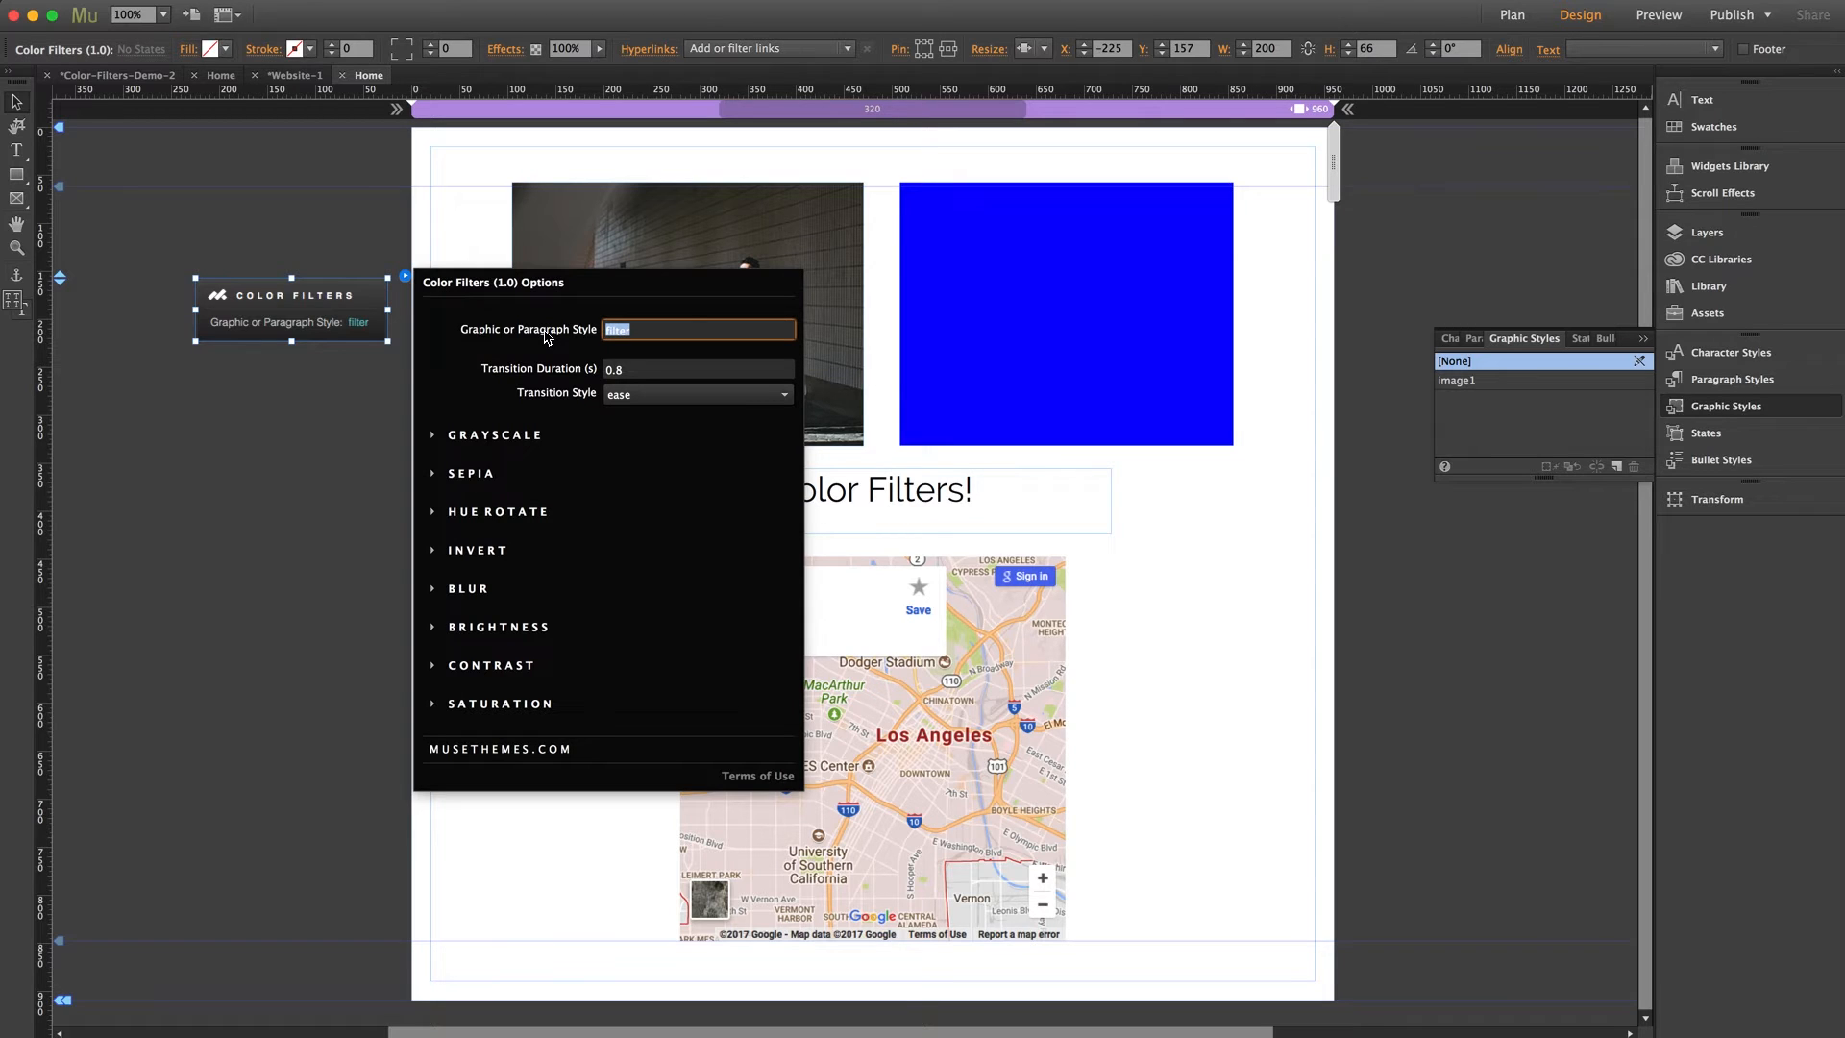
pyautogui.write('image1')
pyautogui.press('Return')
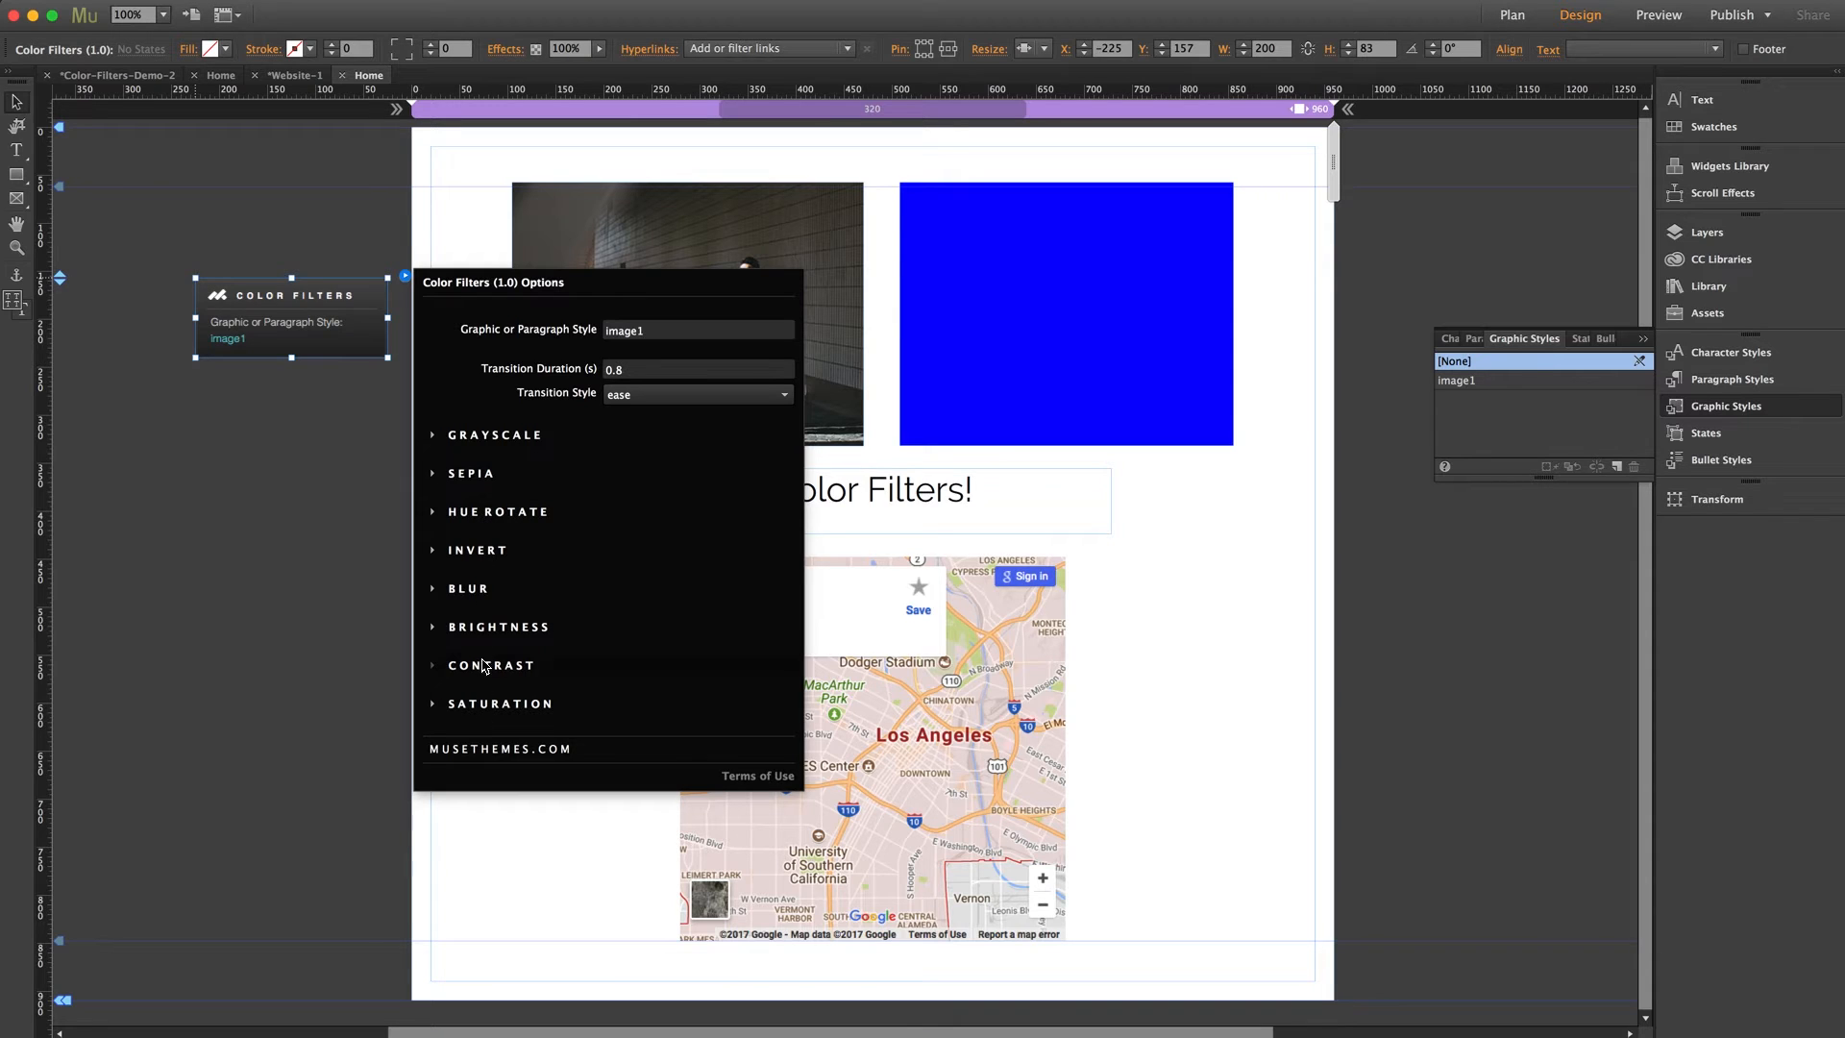
# Set the Color Filters widget's grayscale on hover to 100% and preview the page in the browser
pyautogui.click(486, 440)
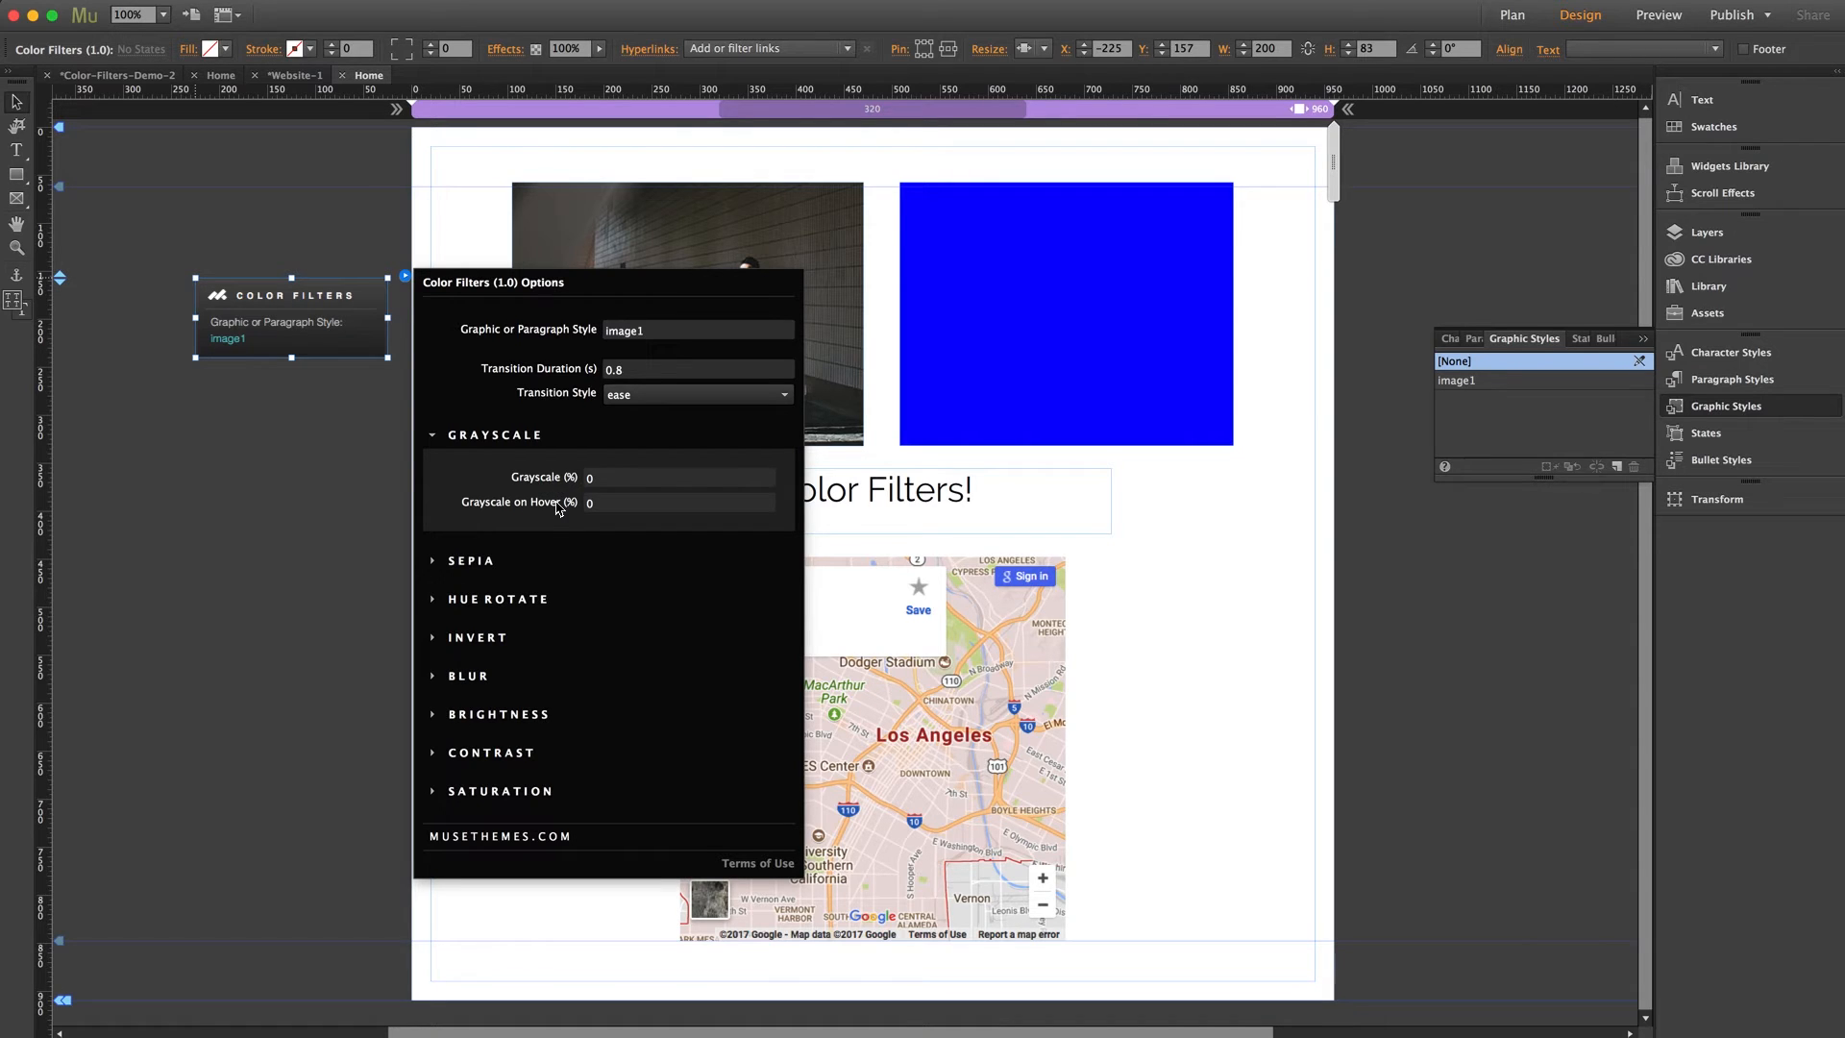
pyautogui.click(607, 501)
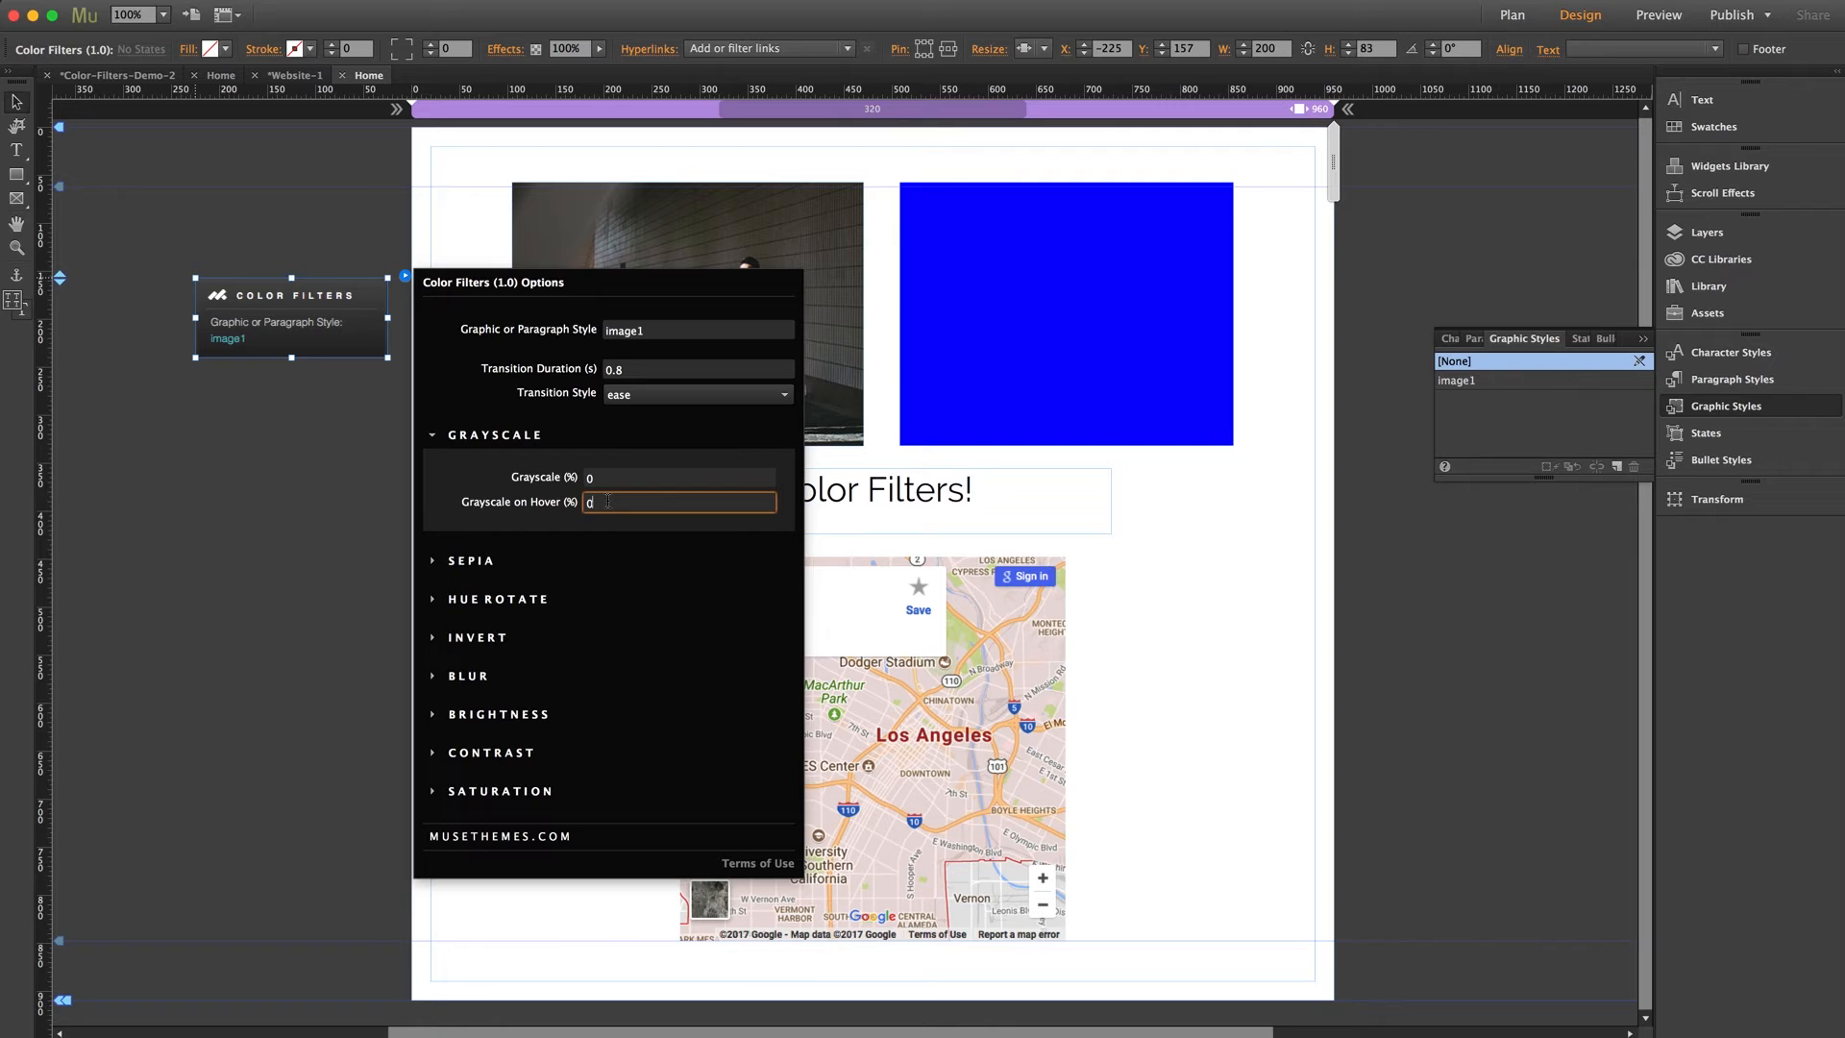
pyautogui.write('100')
pyautogui.press('Return')
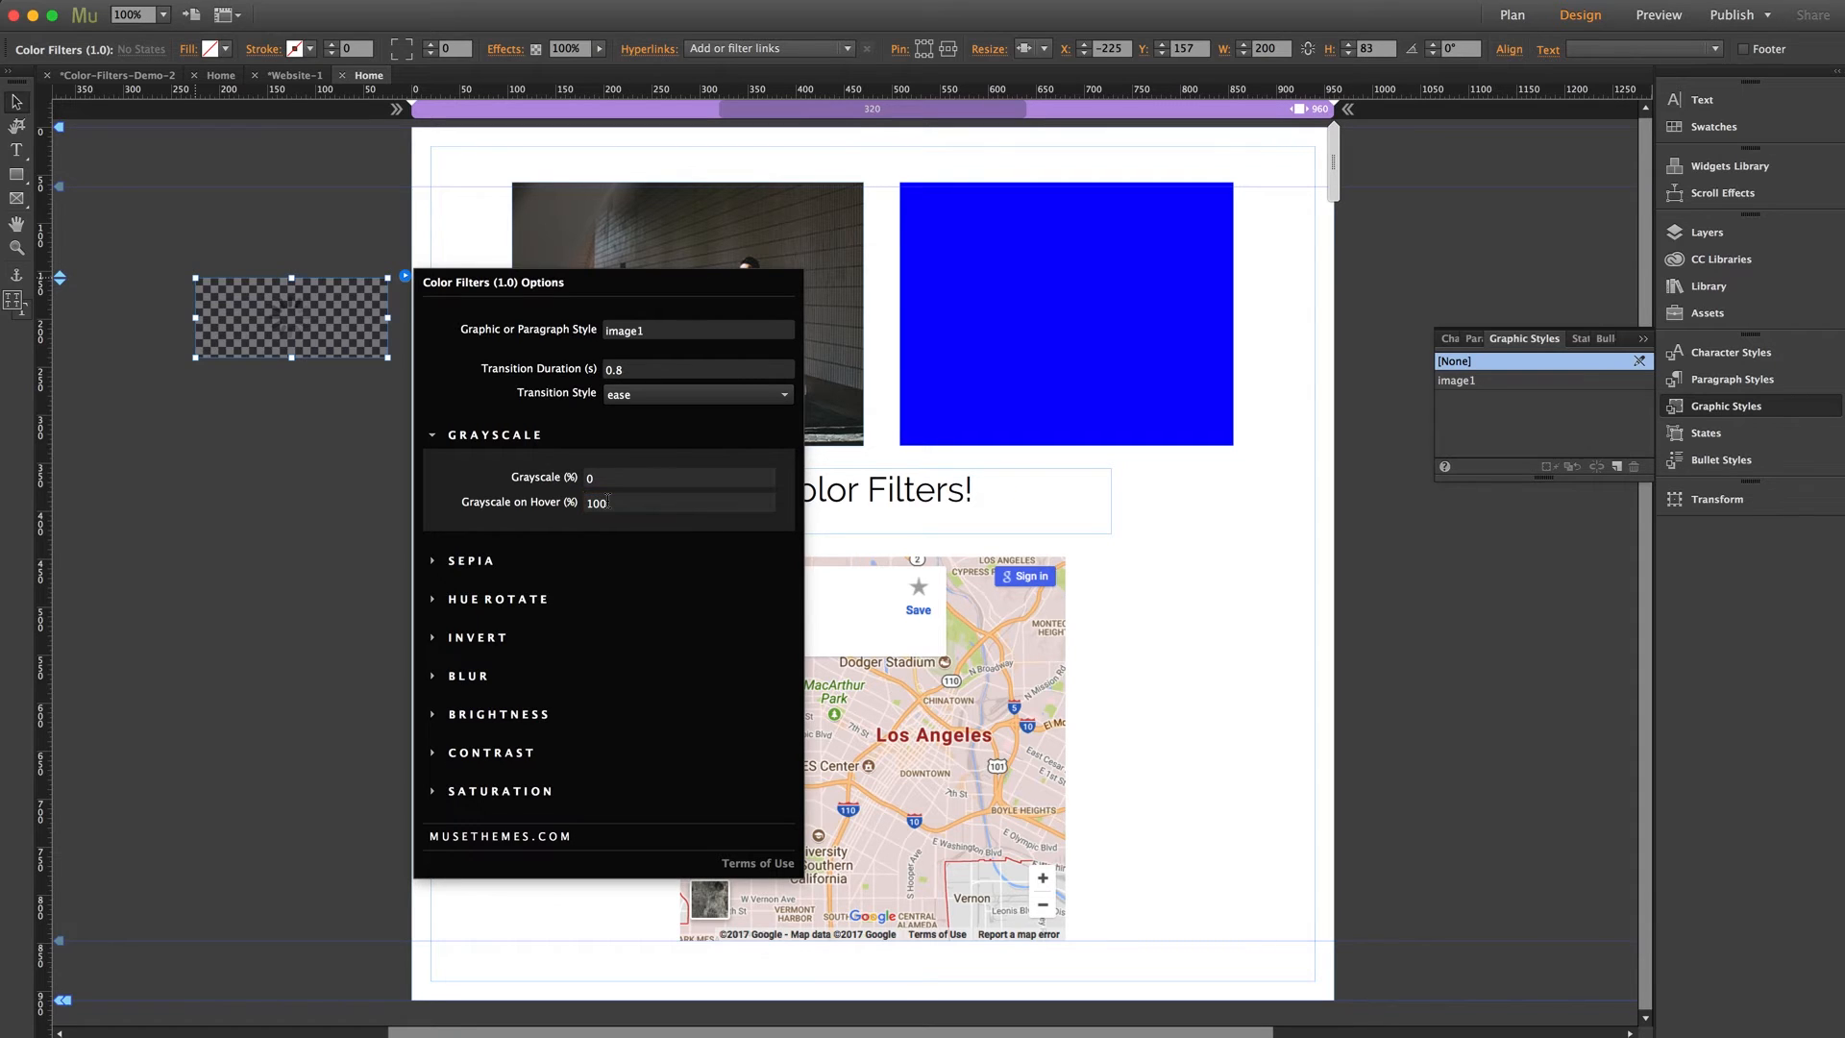
pyautogui.click(312, 505)
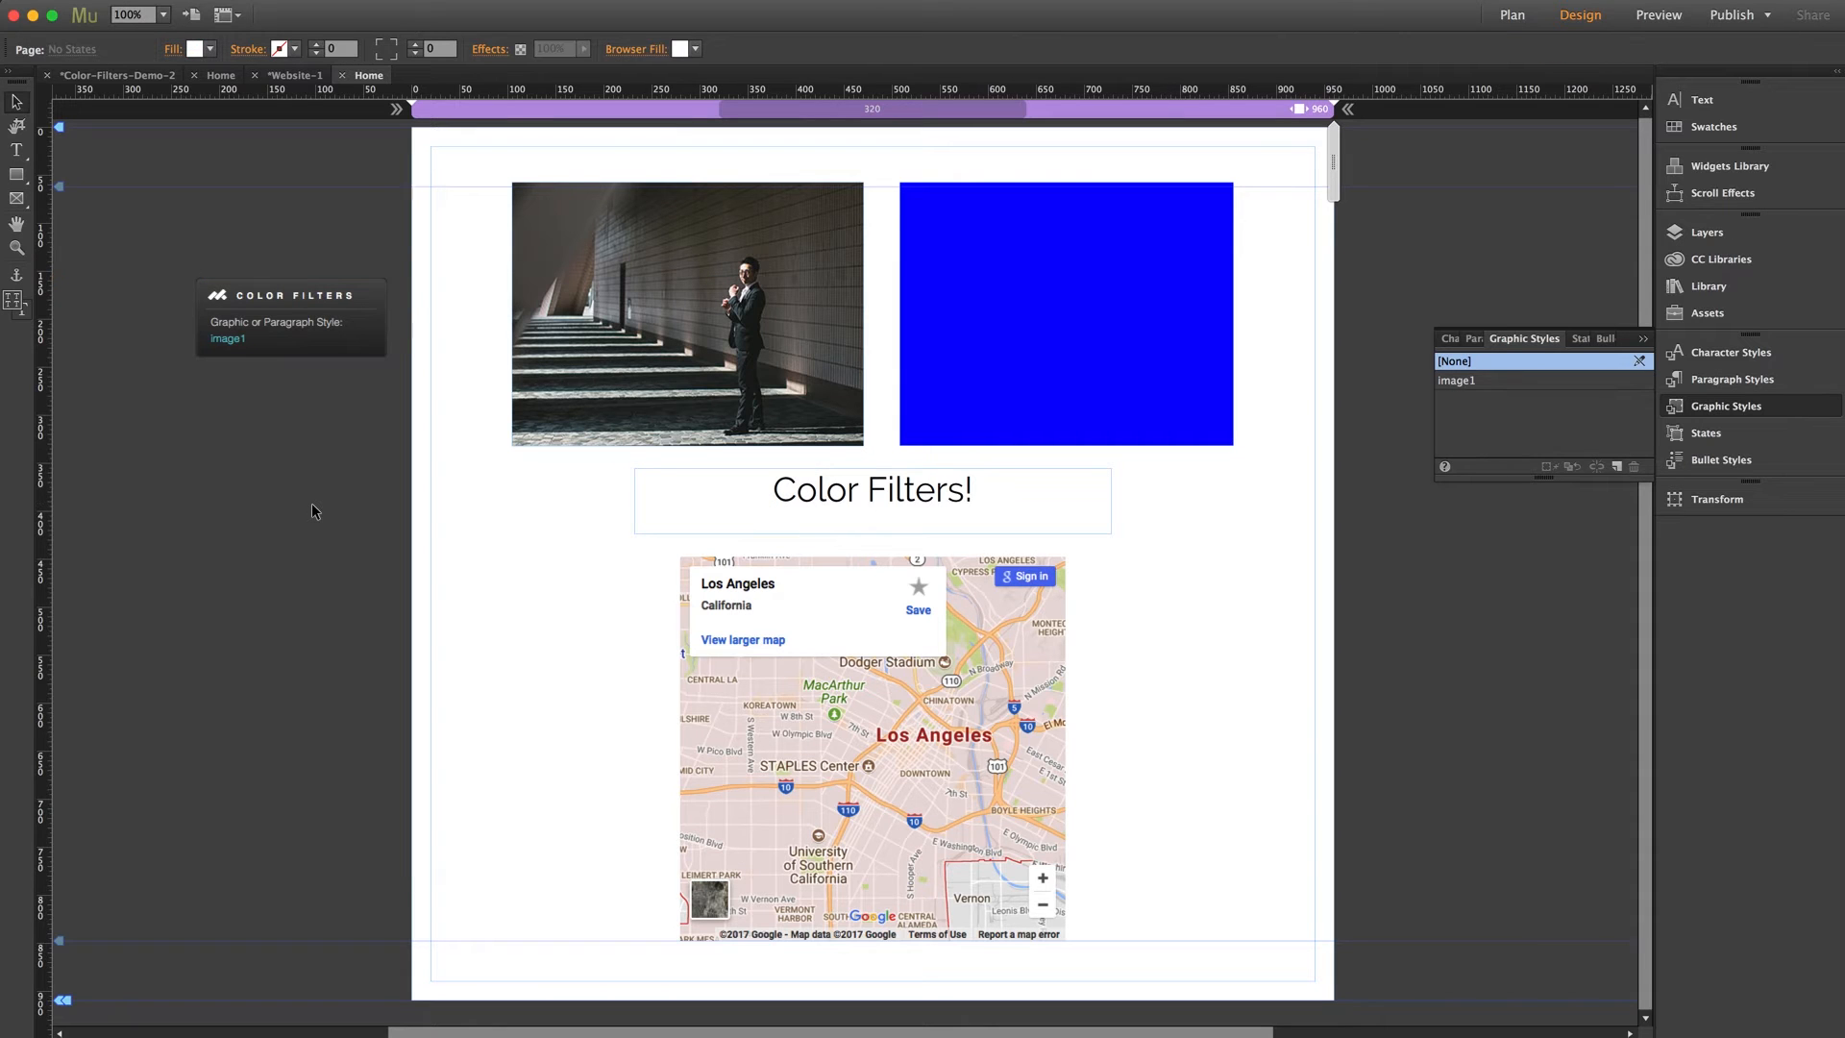
pyautogui.press('shift+super+e')
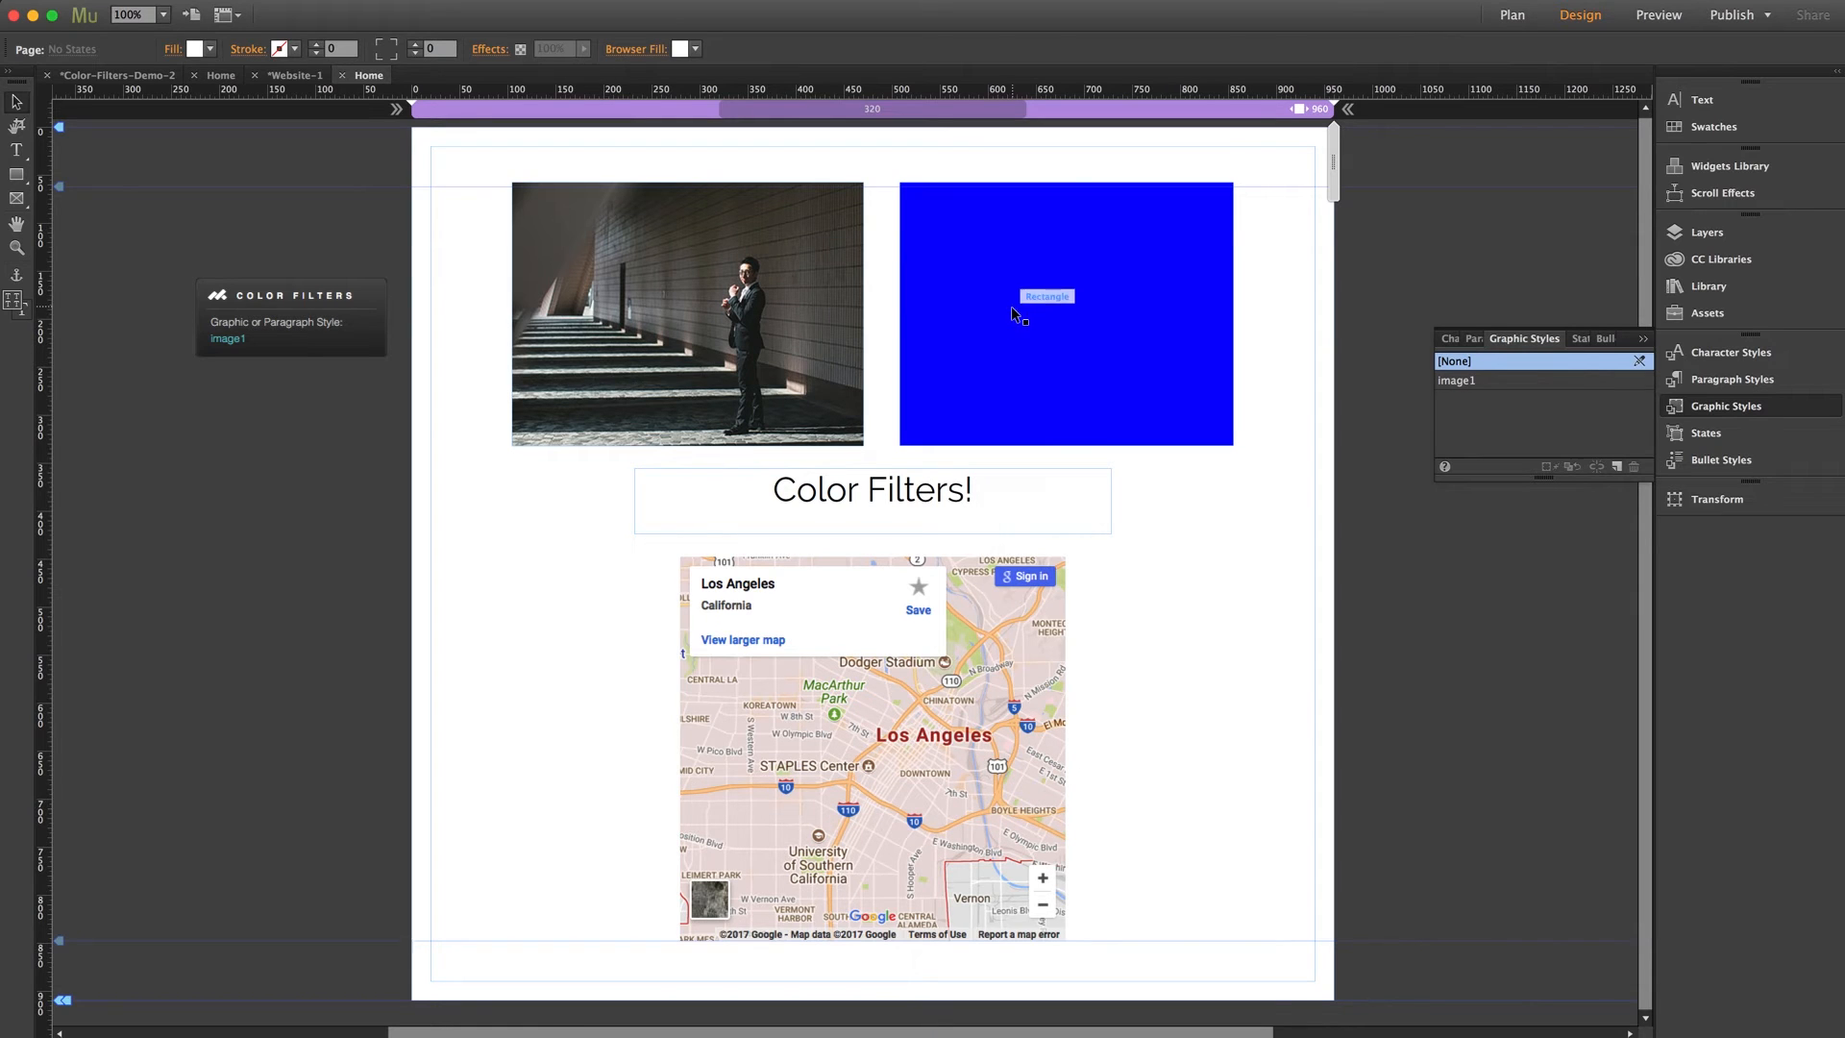
# Create a graphic style from the blue rectangle and name it rectangle1
pyautogui.click(1009, 317)
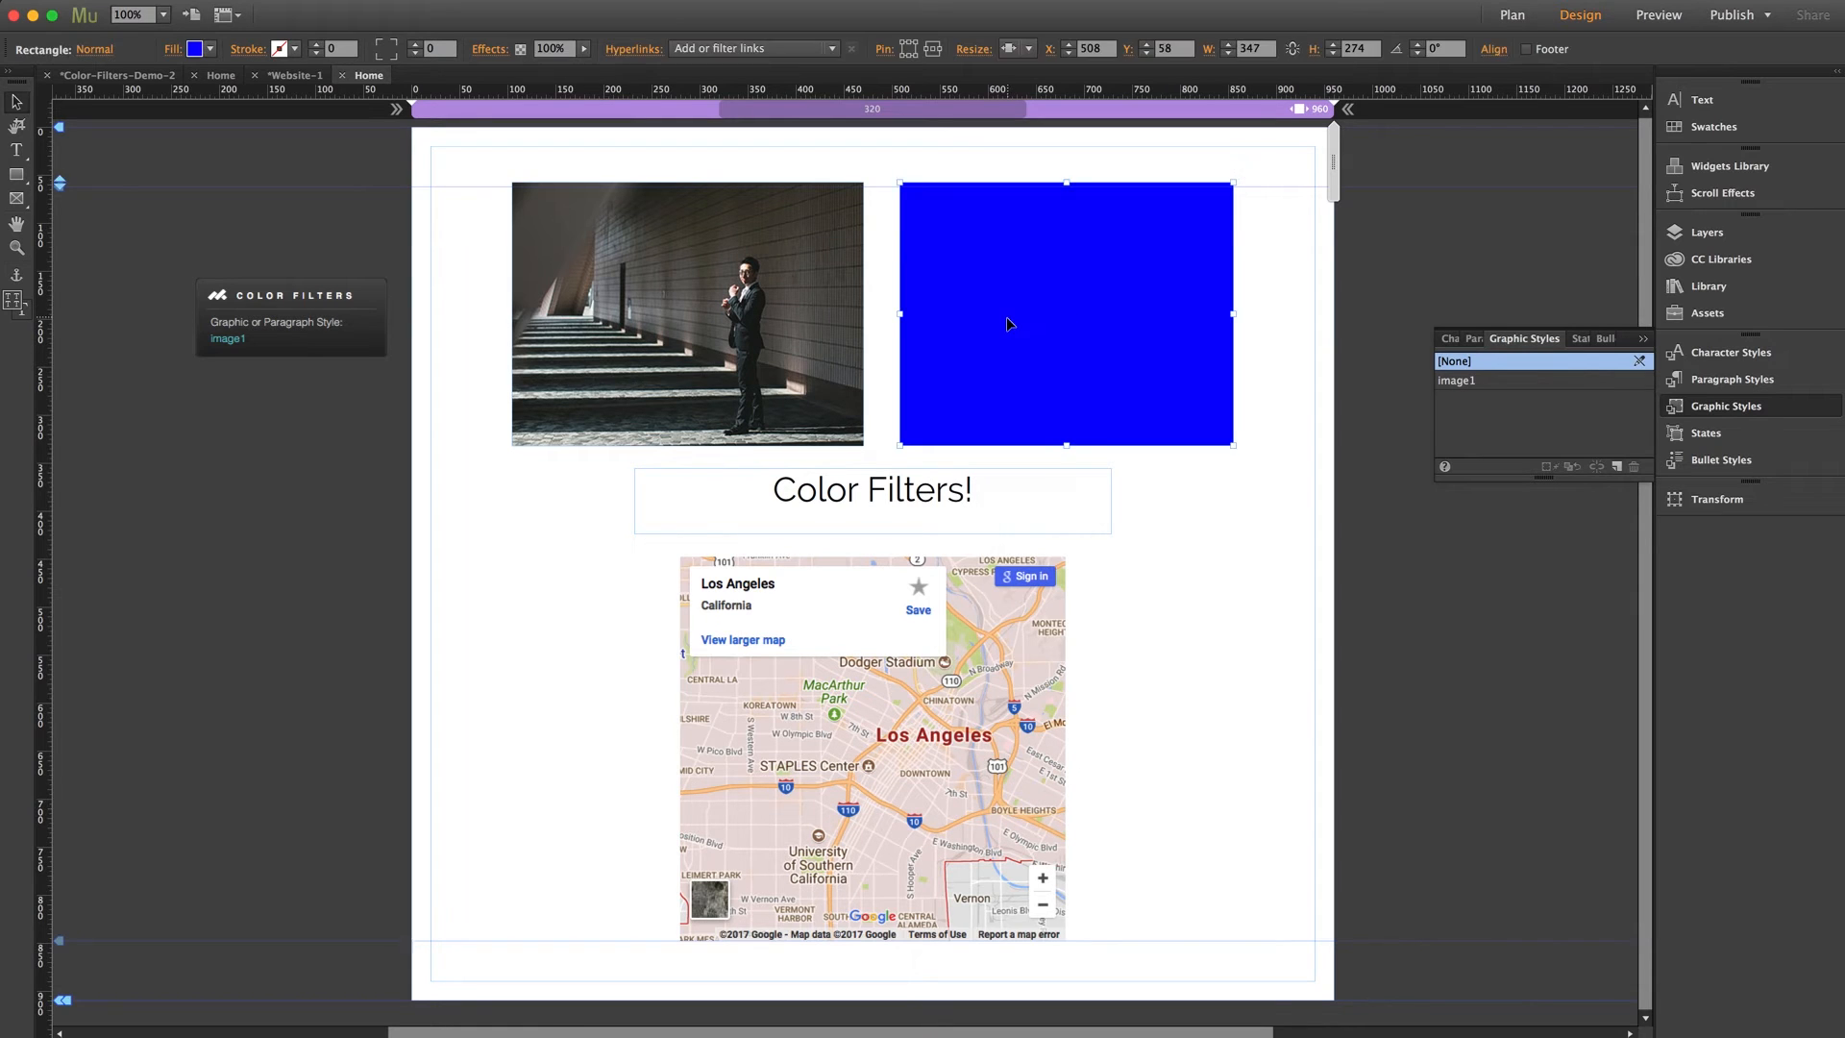
pyautogui.click(1617, 467)
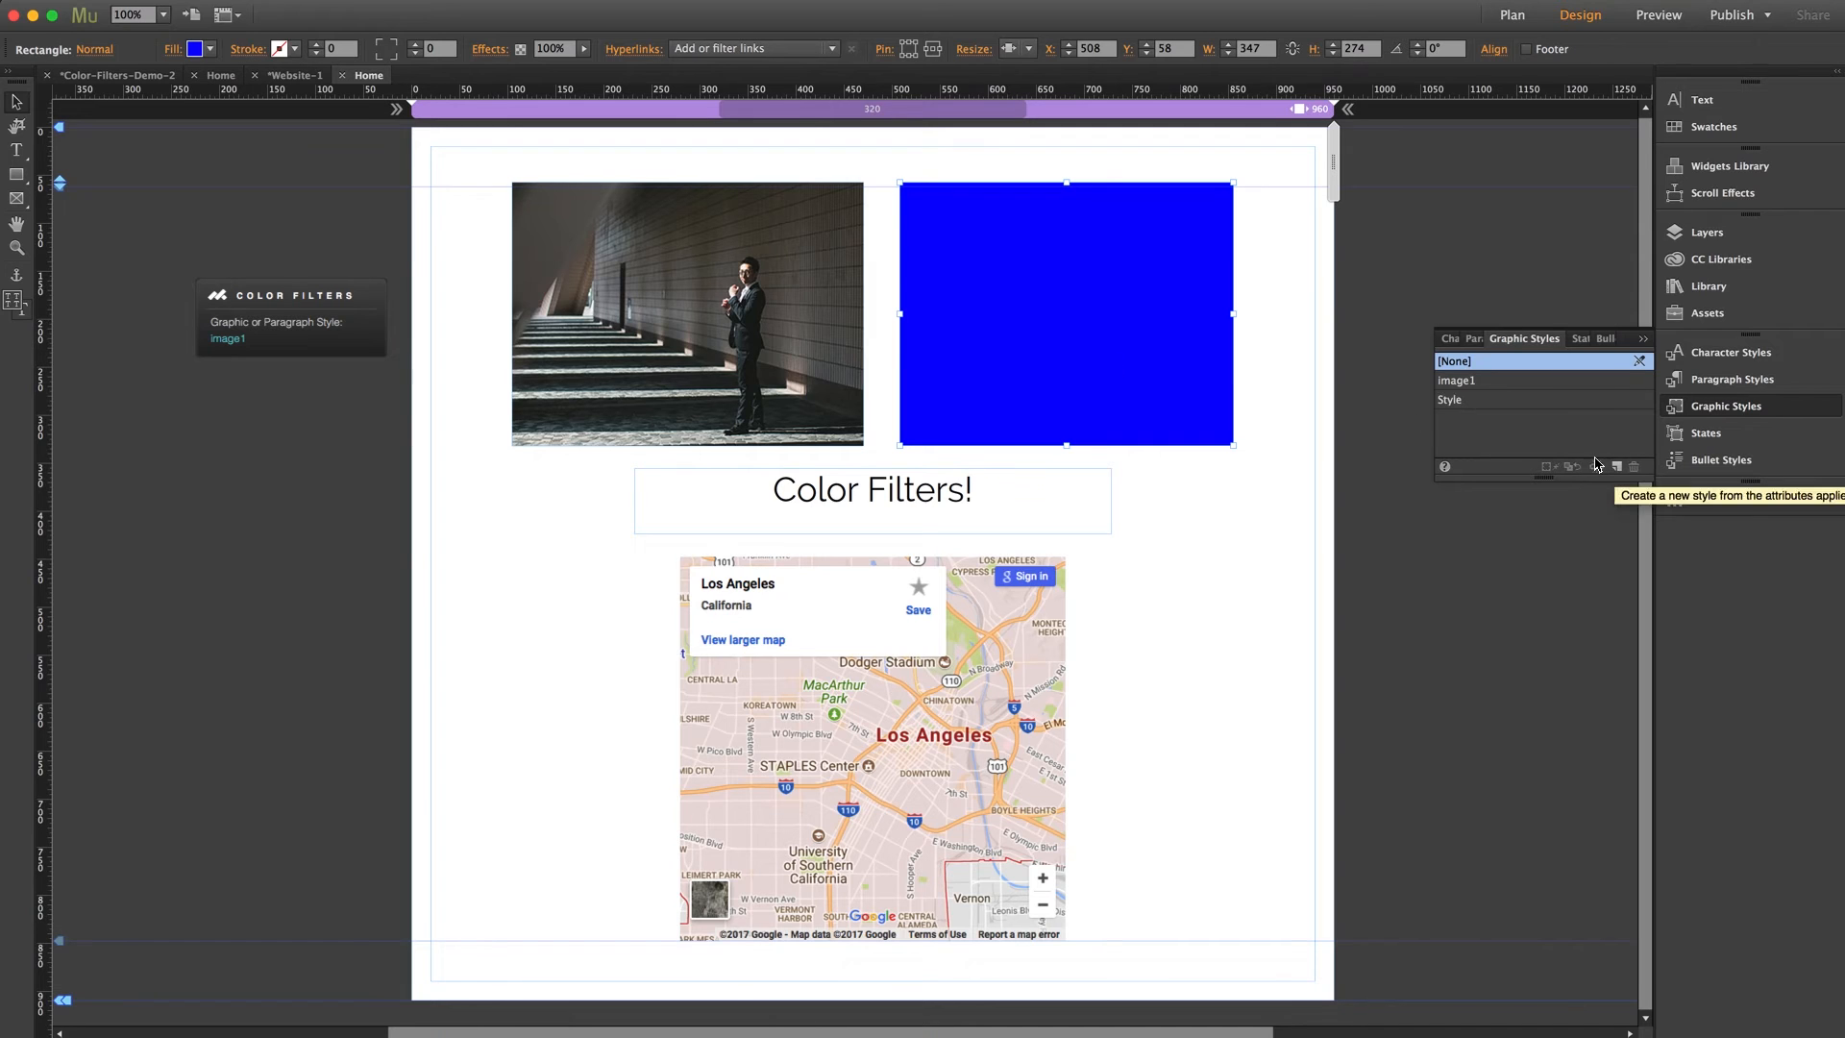
pyautogui.doubleClick(1457, 402)
pyautogui.write('rect')
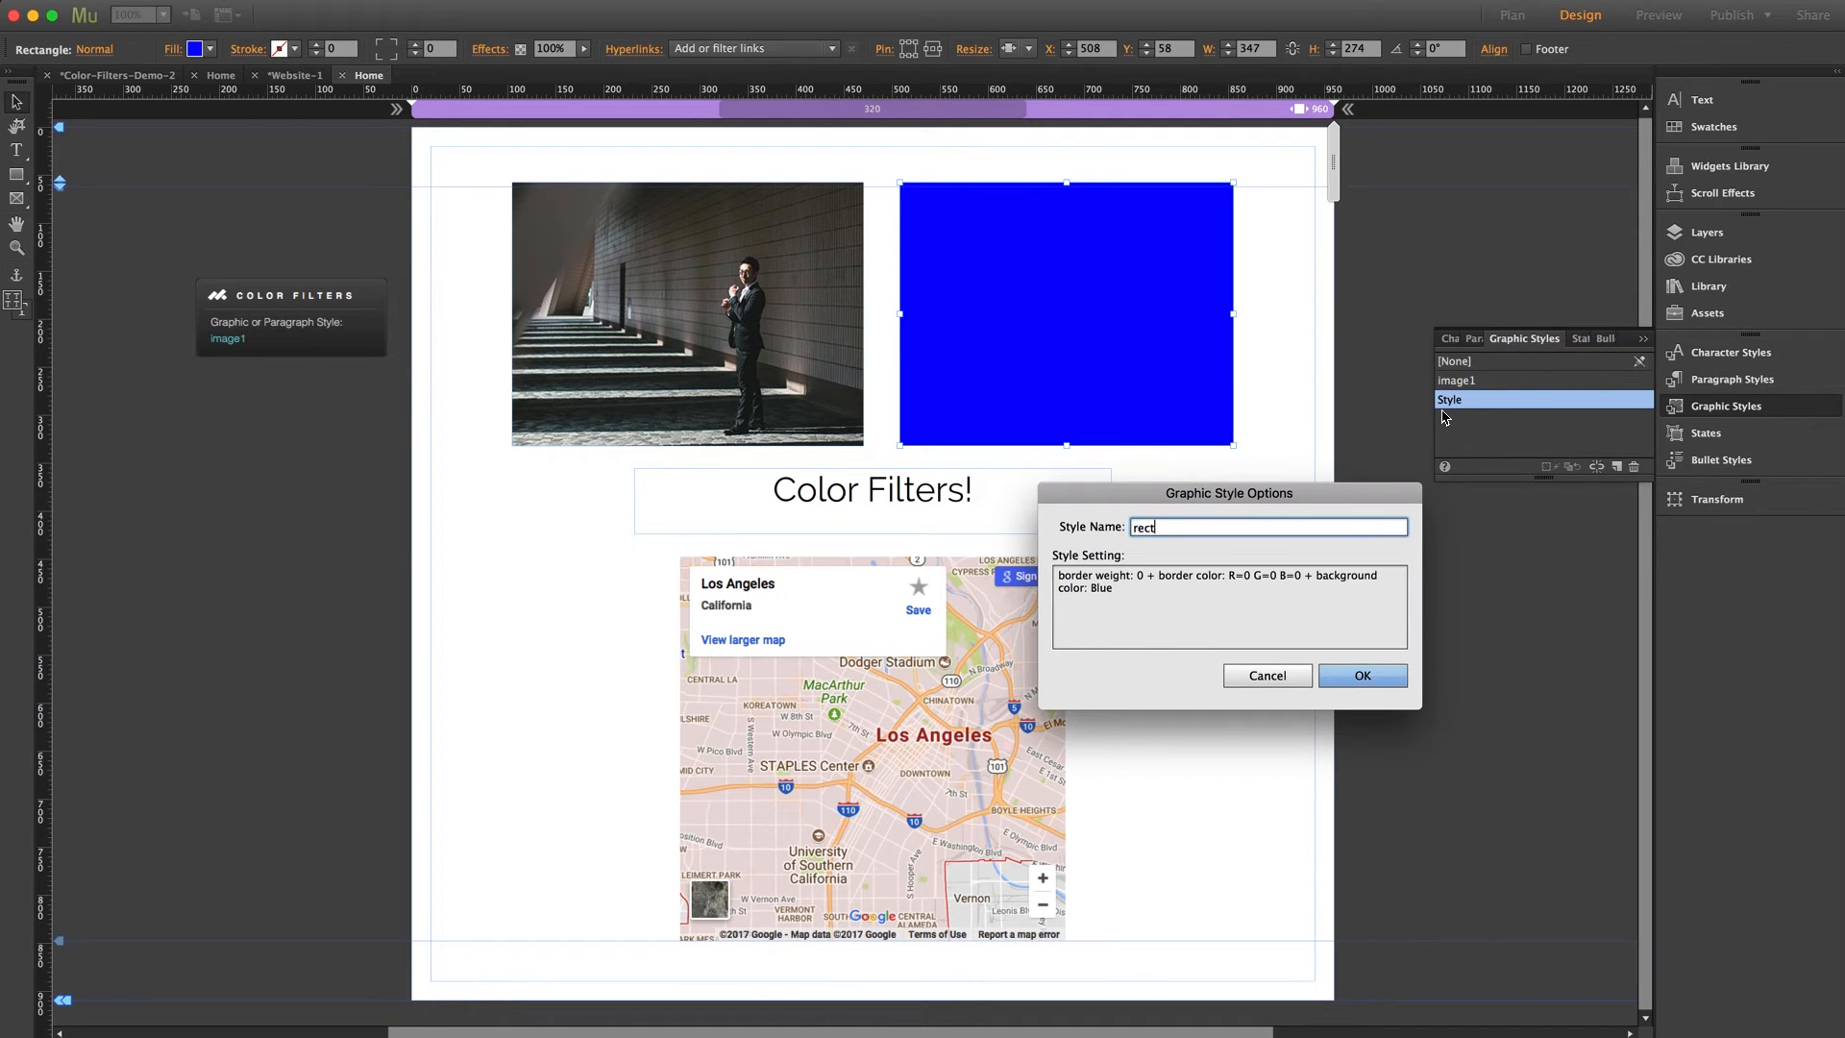
pyautogui.write('angle1')
pyautogui.press('Return')
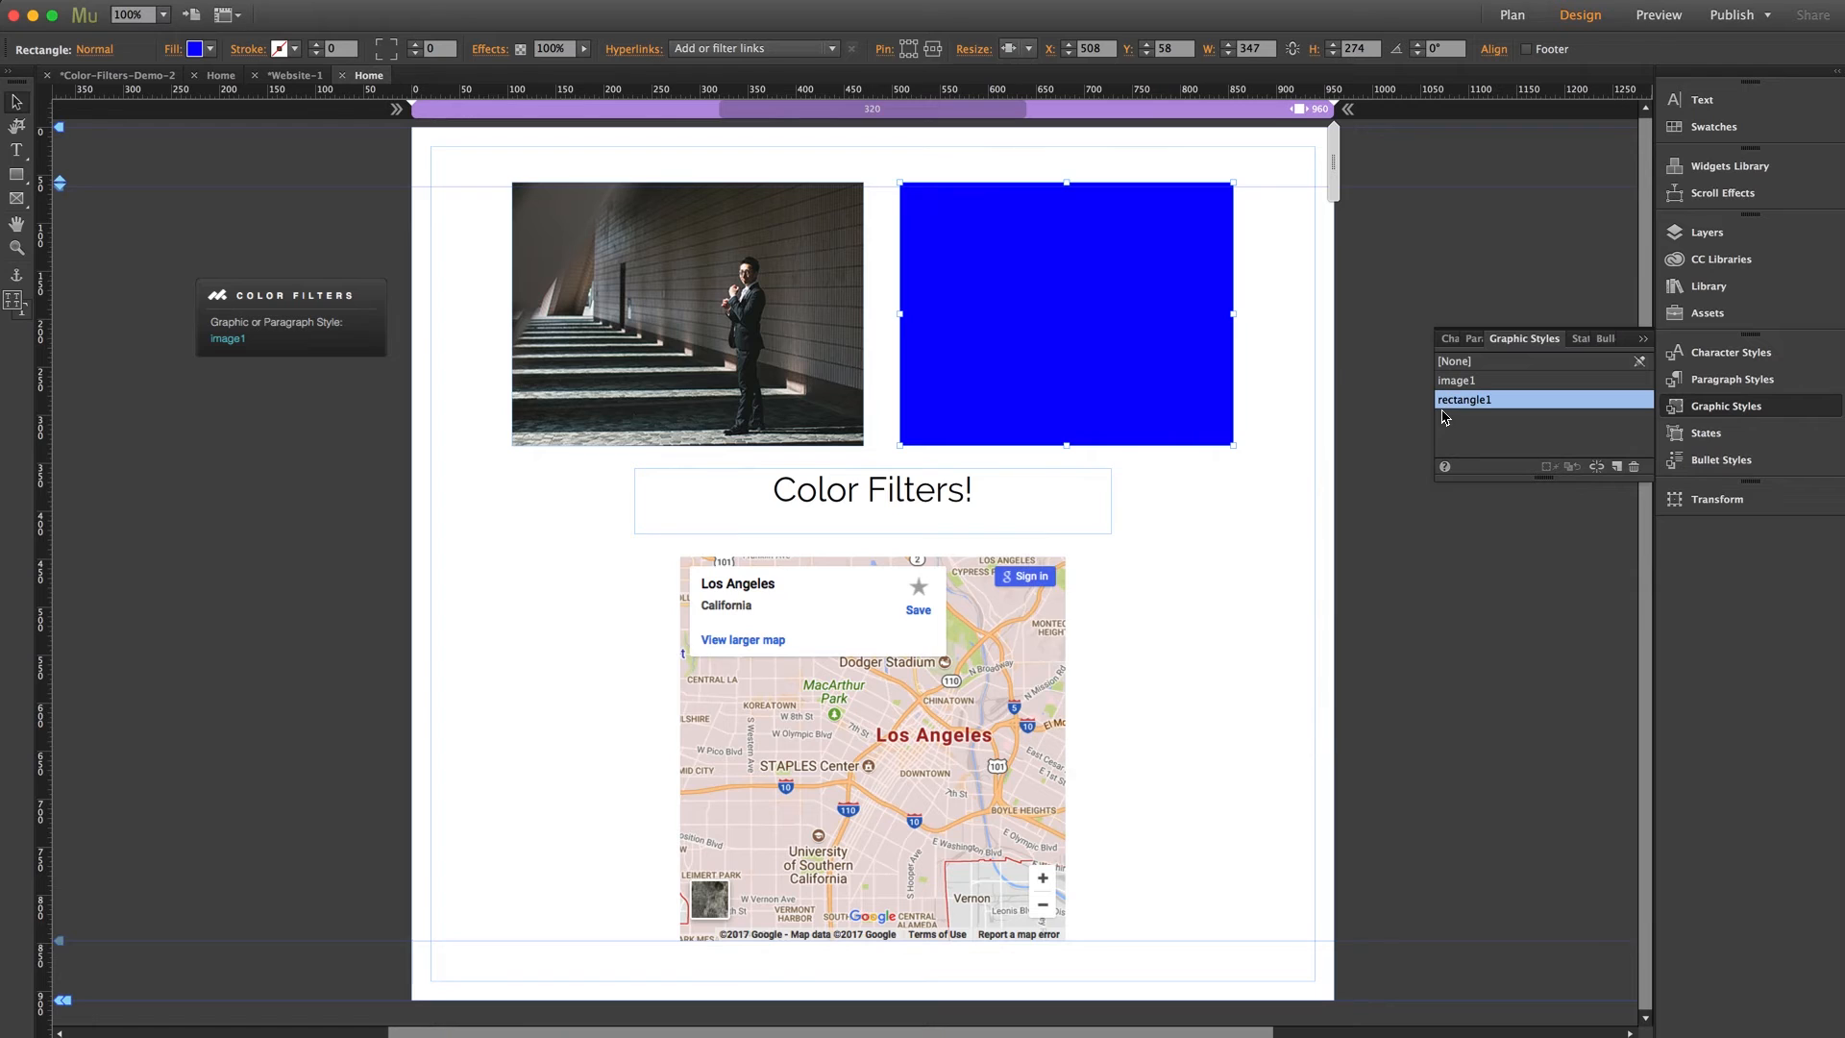
pyautogui.click(1334, 350)
# Place a second Color Filters widget below the image1 one at X -225, Y 248, with its graphic or paragraph style set to rectangle1
pyautogui.click(1708, 285)
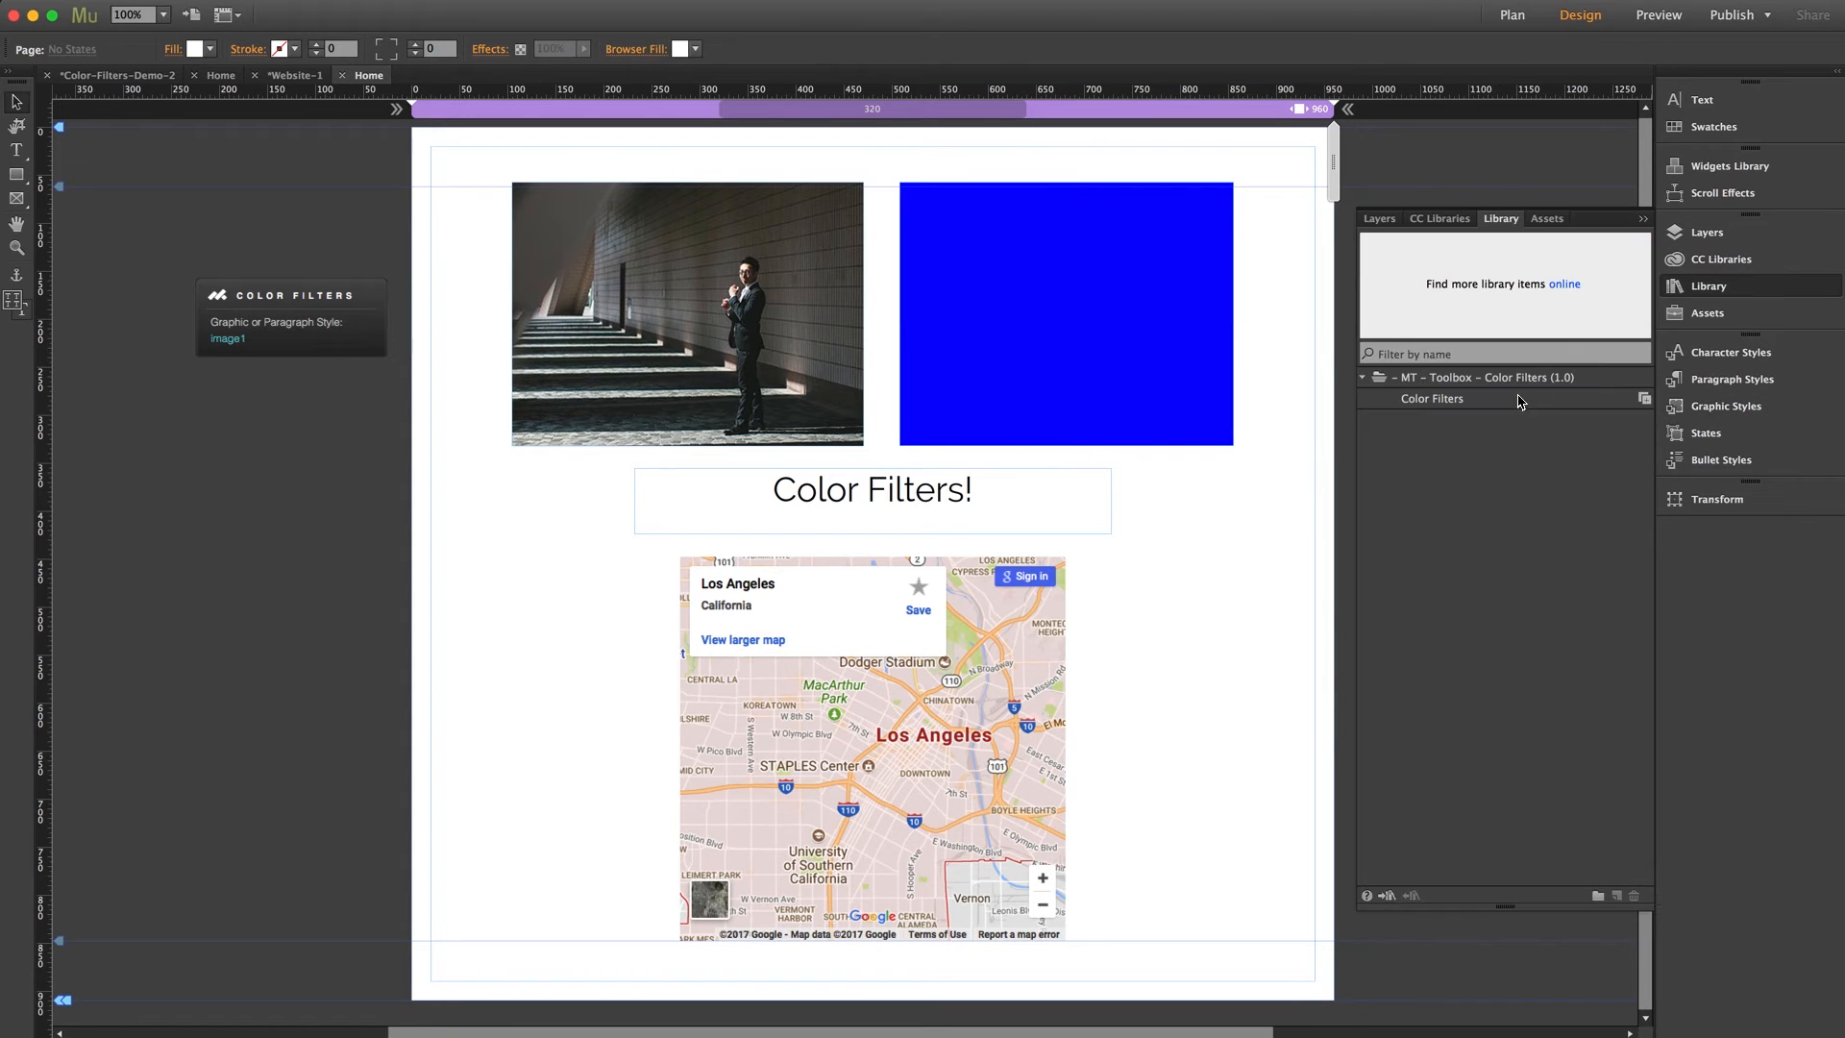
pyautogui.moveTo(1438, 397); pyautogui.dragTo(205, 400)
pyautogui.moveTo(653, 453); pyautogui.dragTo(577, 458)
pyautogui.write('re')
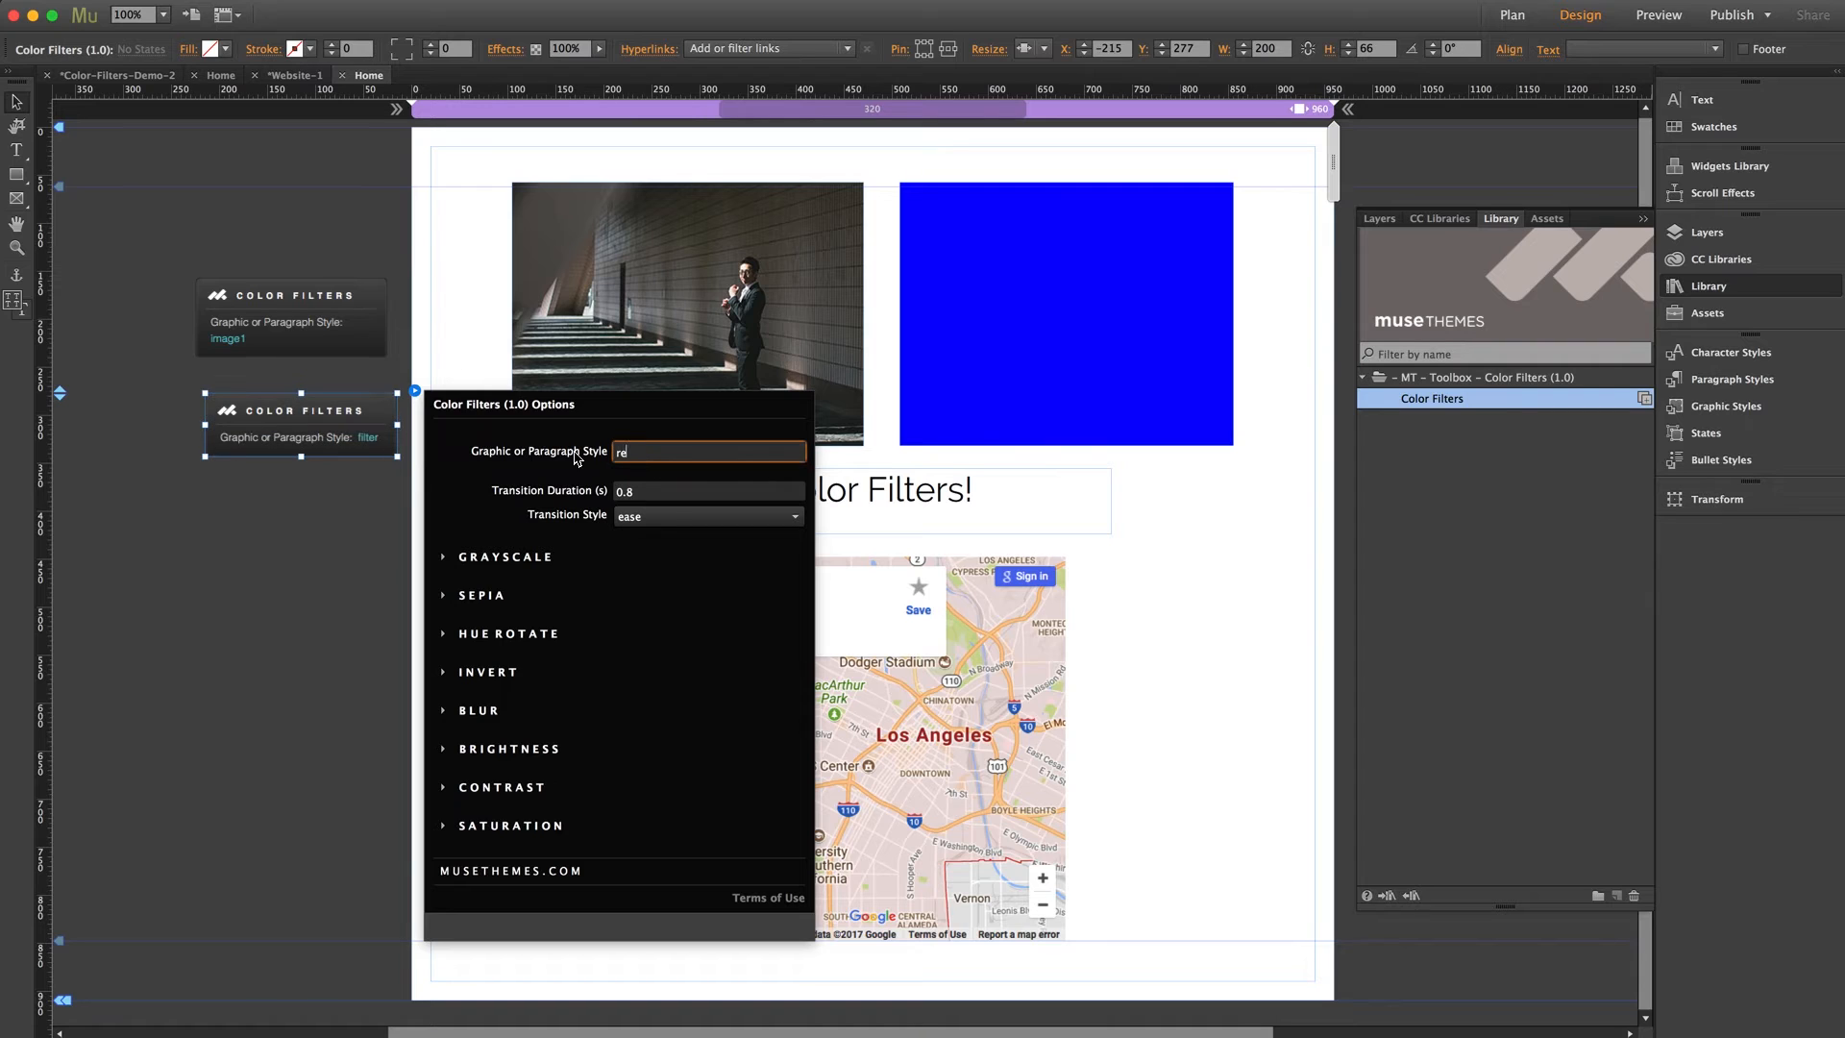
pyautogui.write('ctangle1')
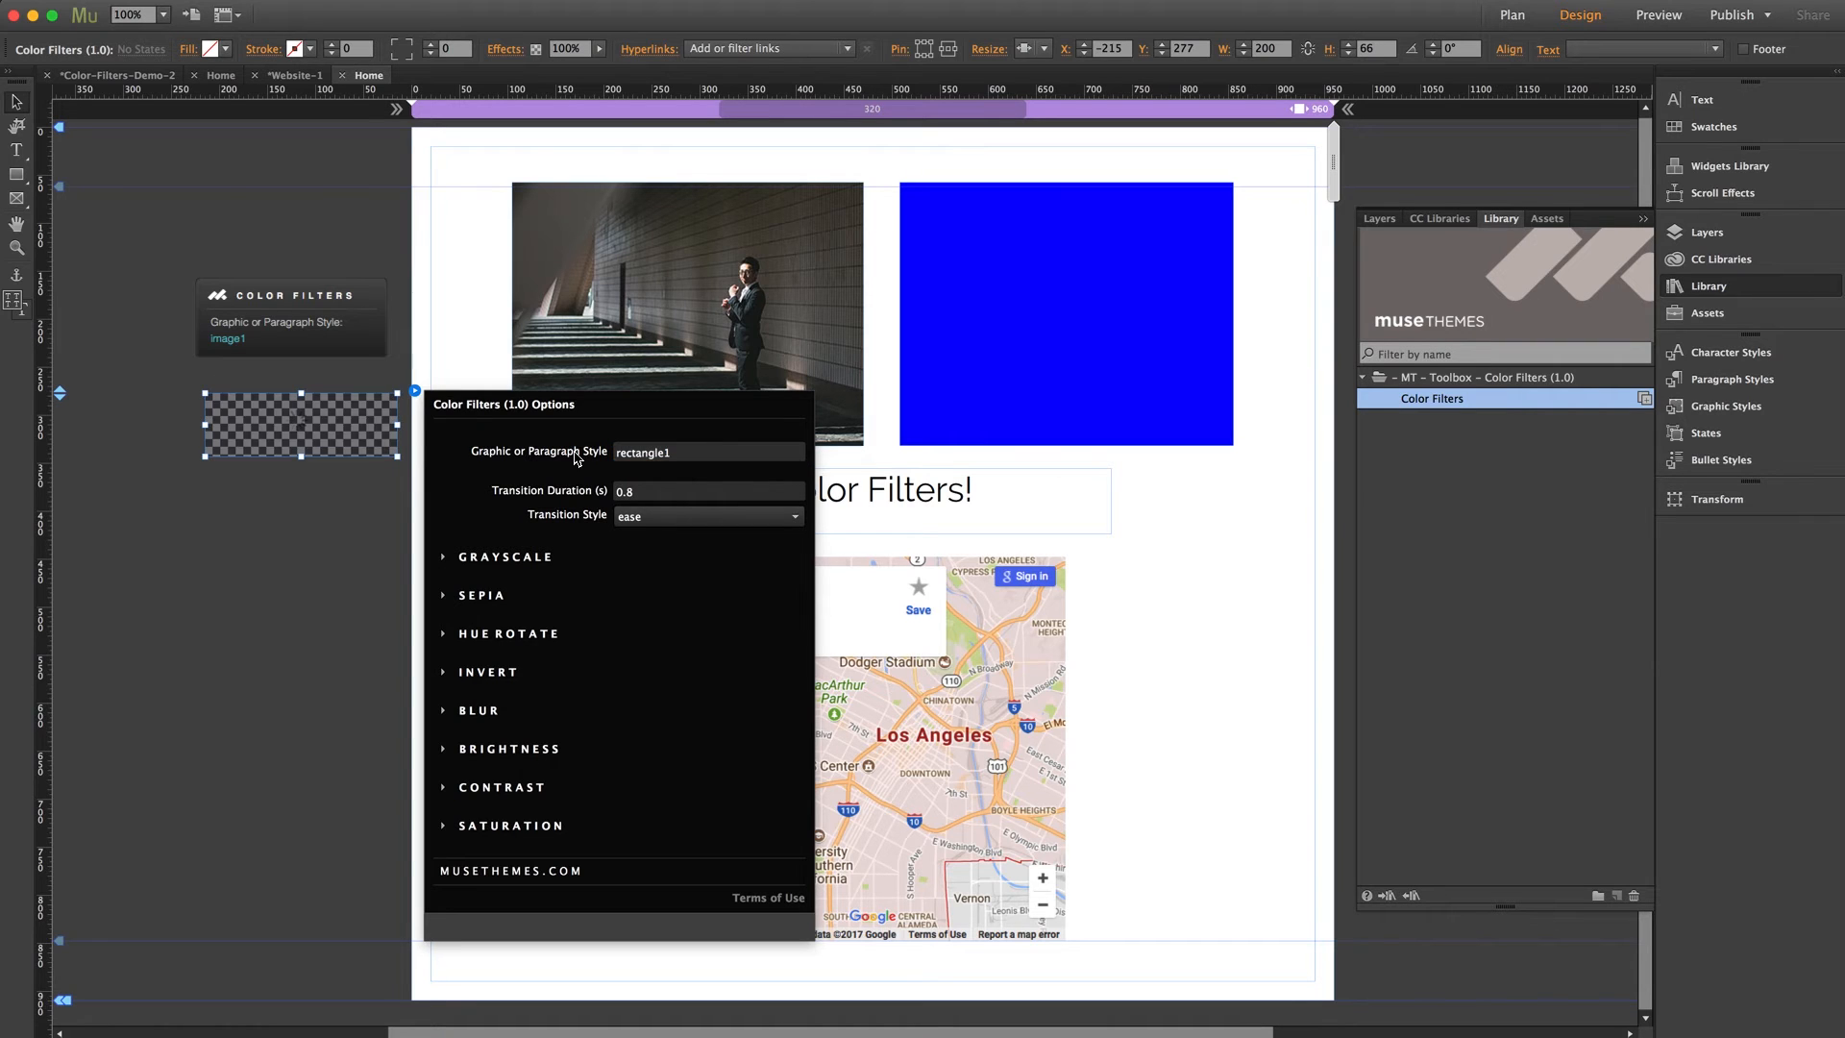
pyautogui.click(337, 414)
pyautogui.moveTo(334, 413); pyautogui.dragTo(325, 385)
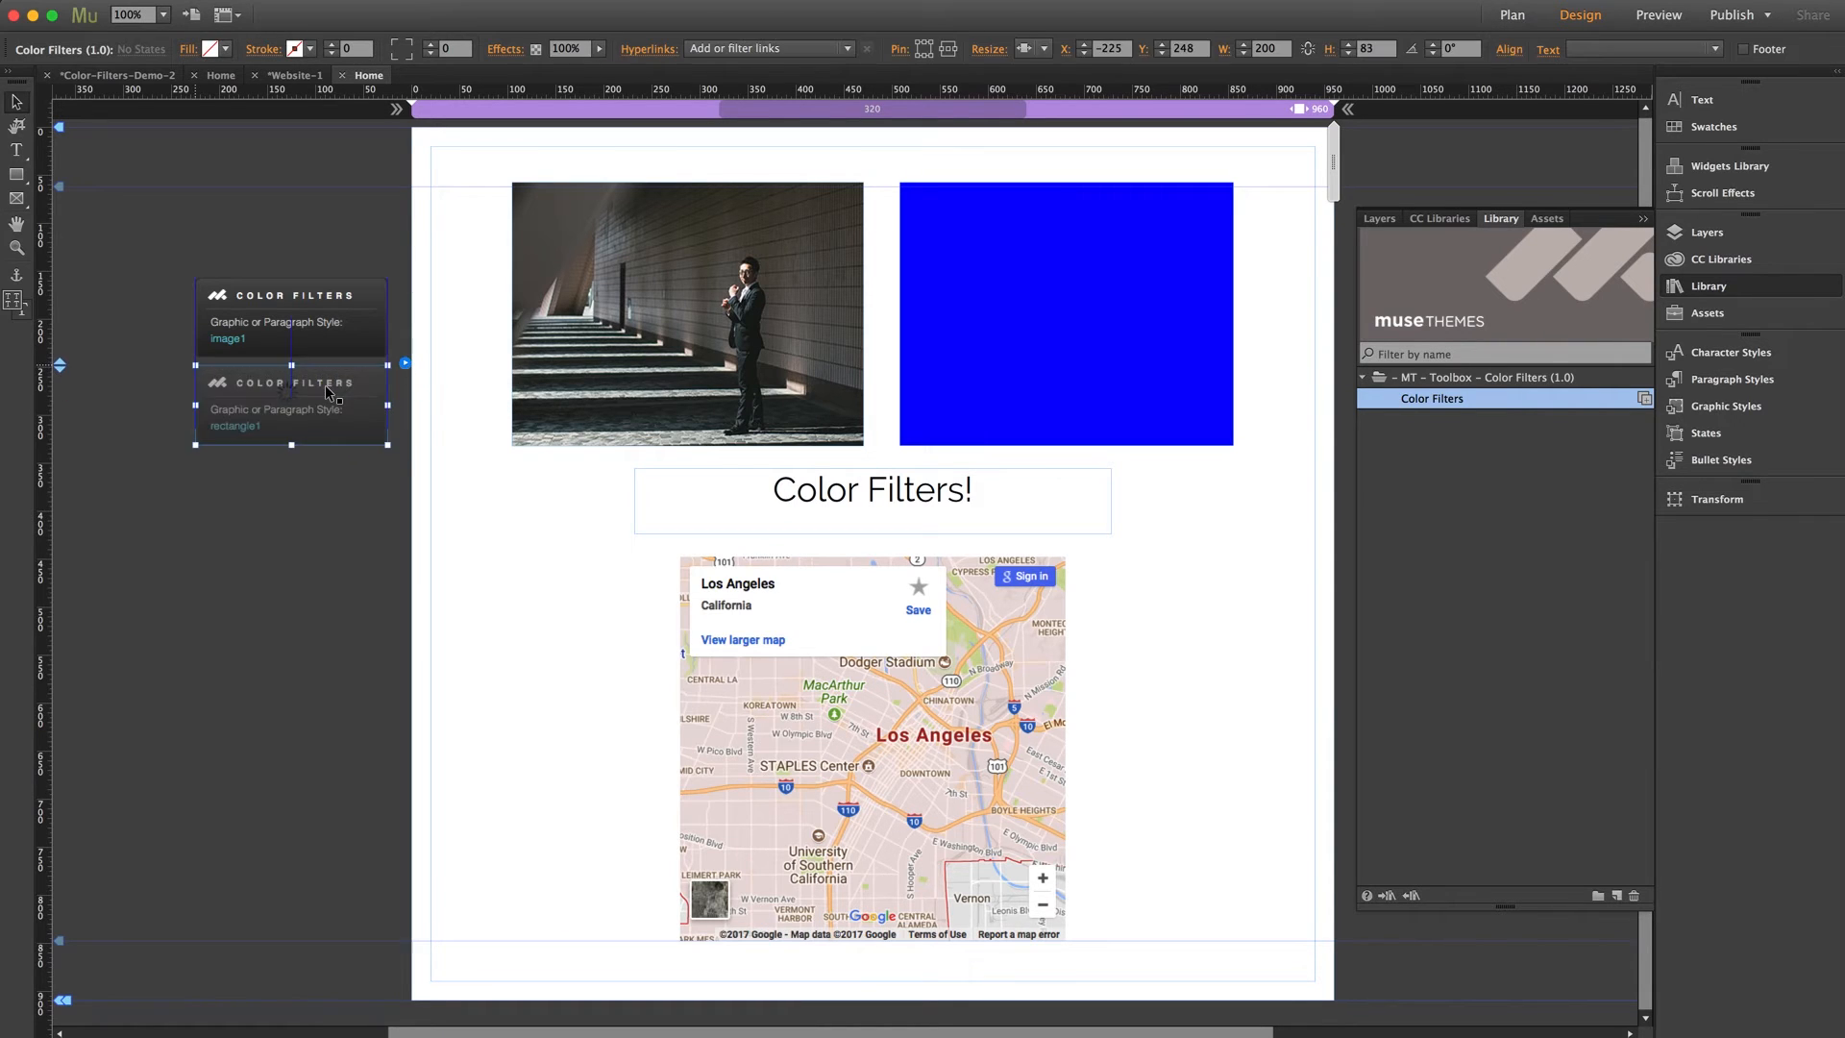
# Set the rectangle1 Color Filters widget's hue rotate on hover to 40 degrees
pyautogui.click(404, 363)
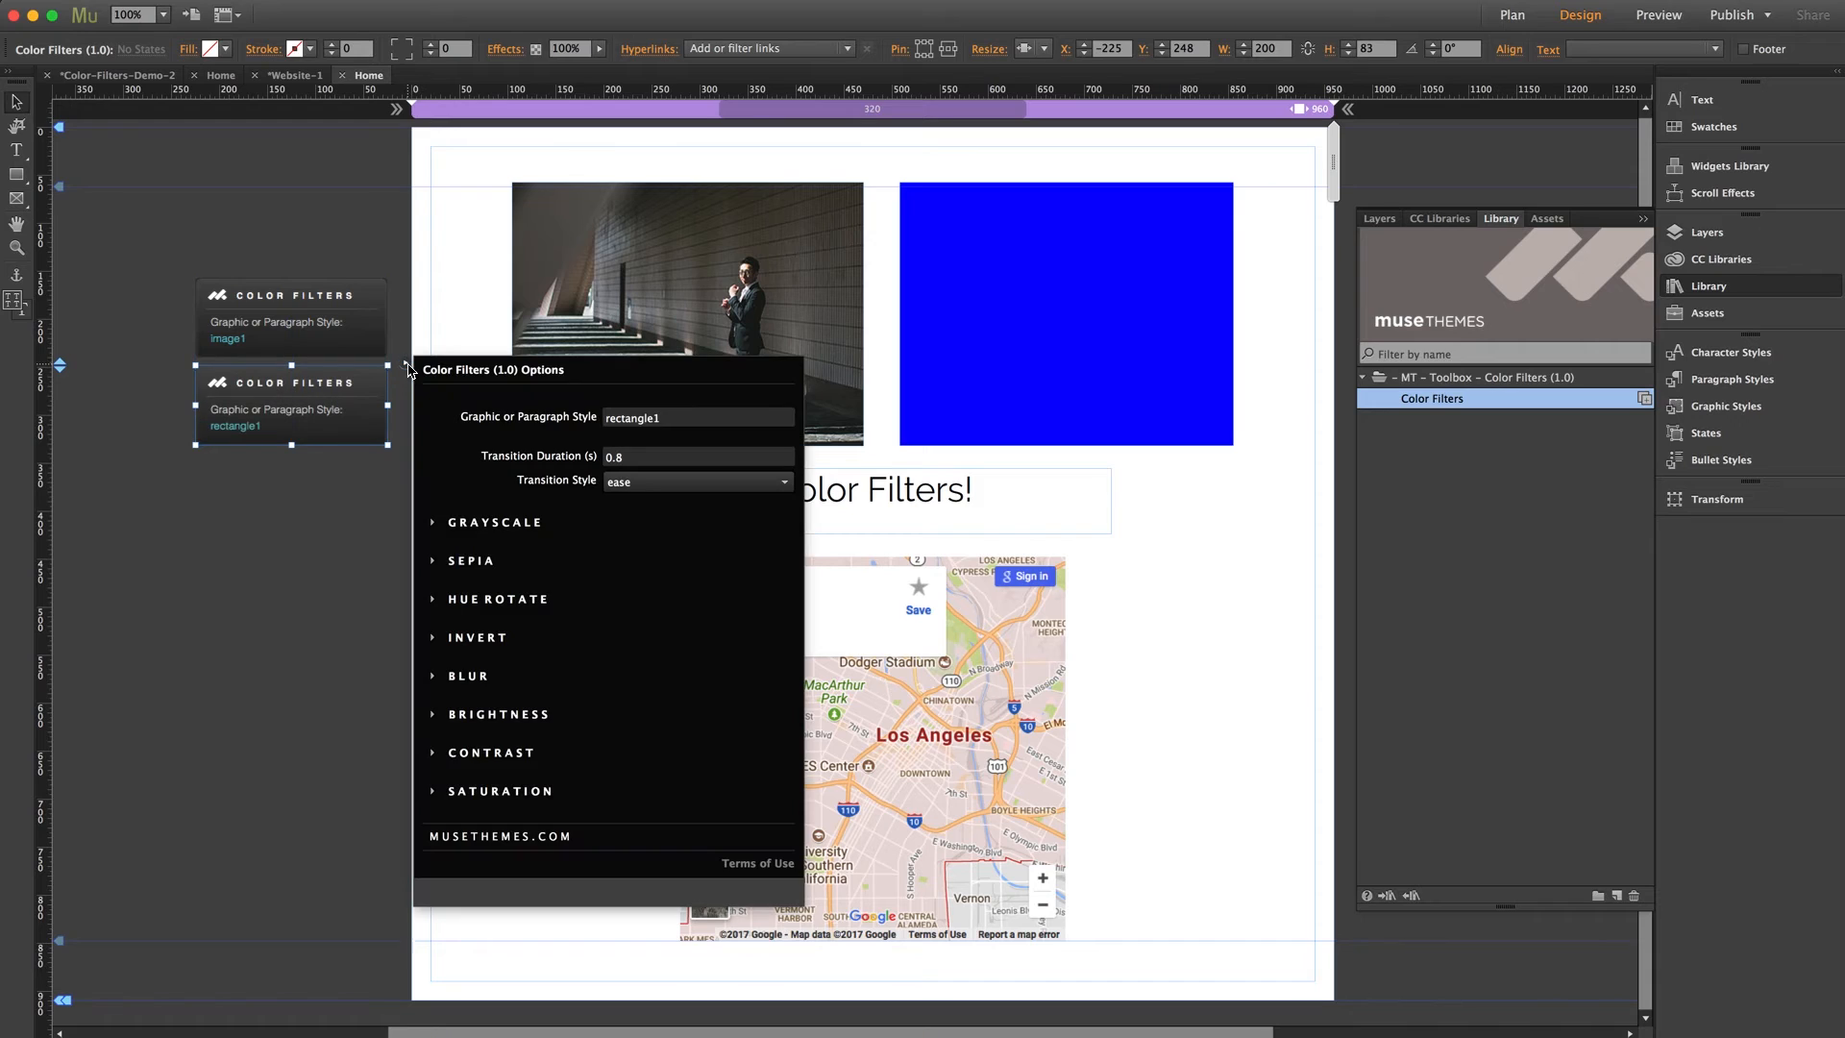
pyautogui.click(495, 599)
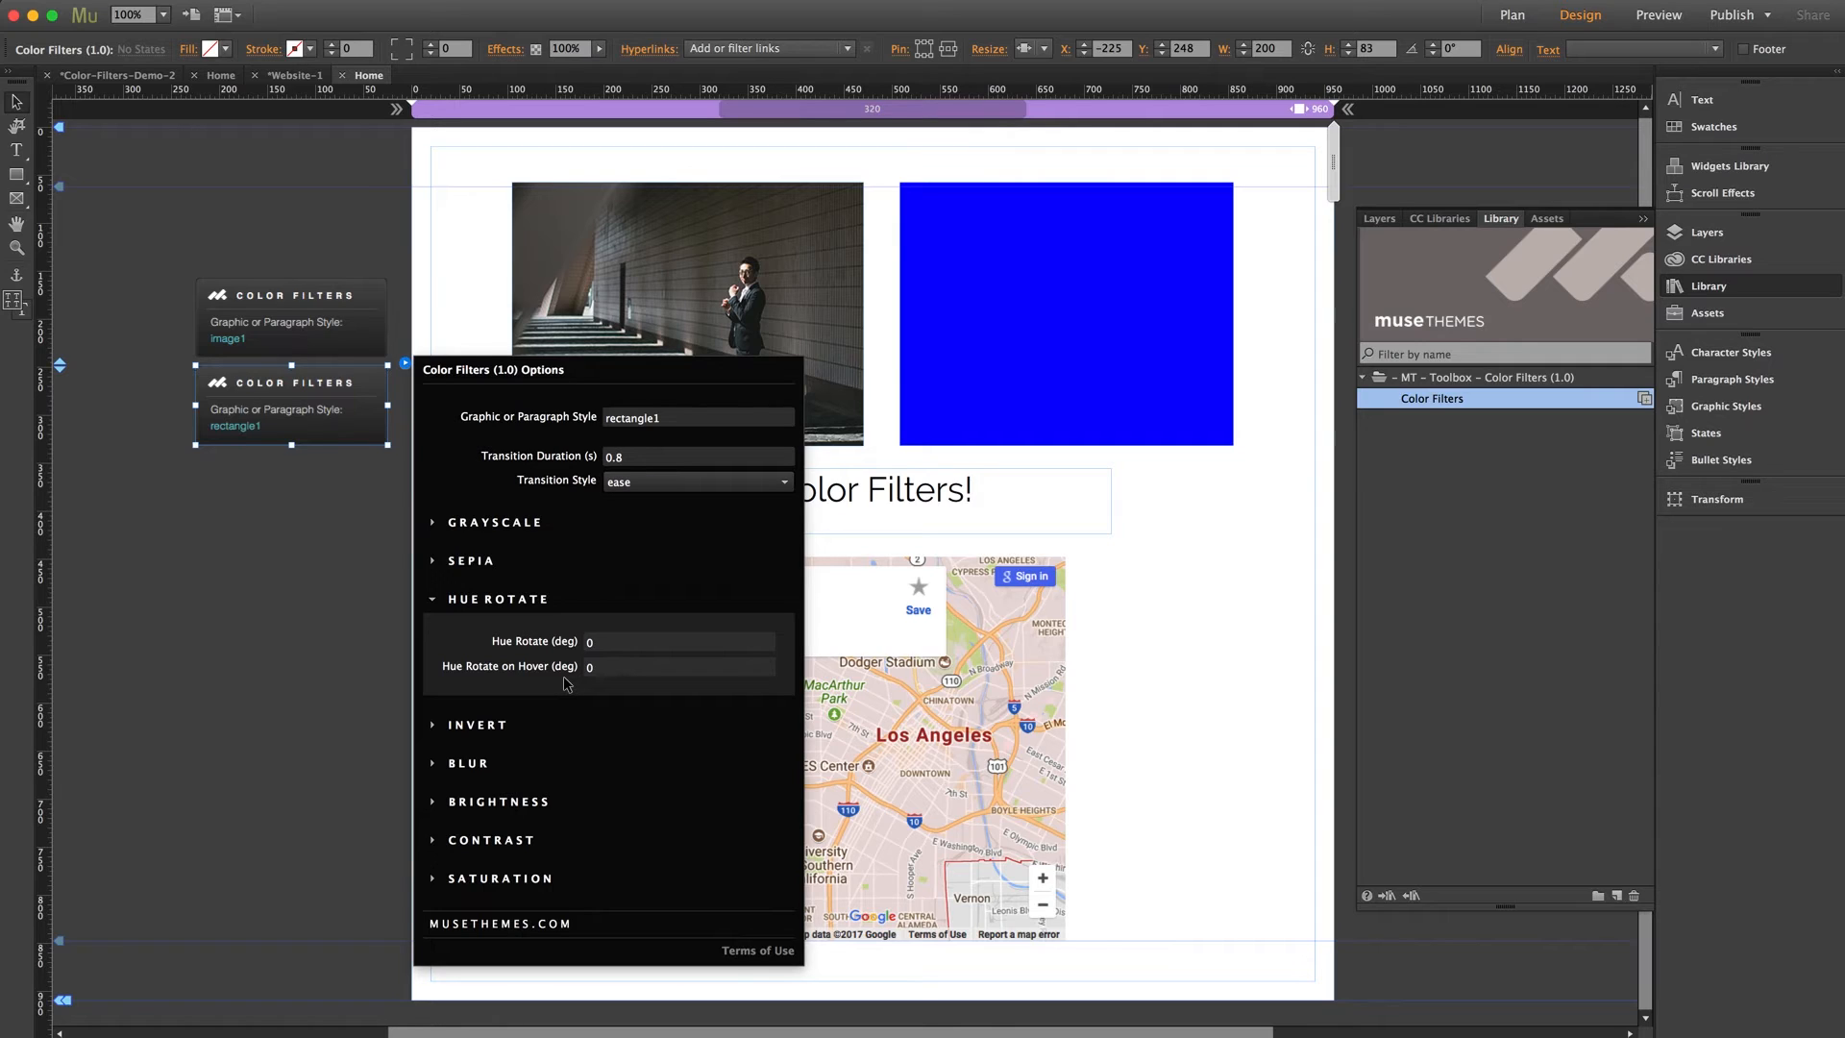
pyautogui.click(588, 667)
pyautogui.write('40')
pyautogui.press('Return')
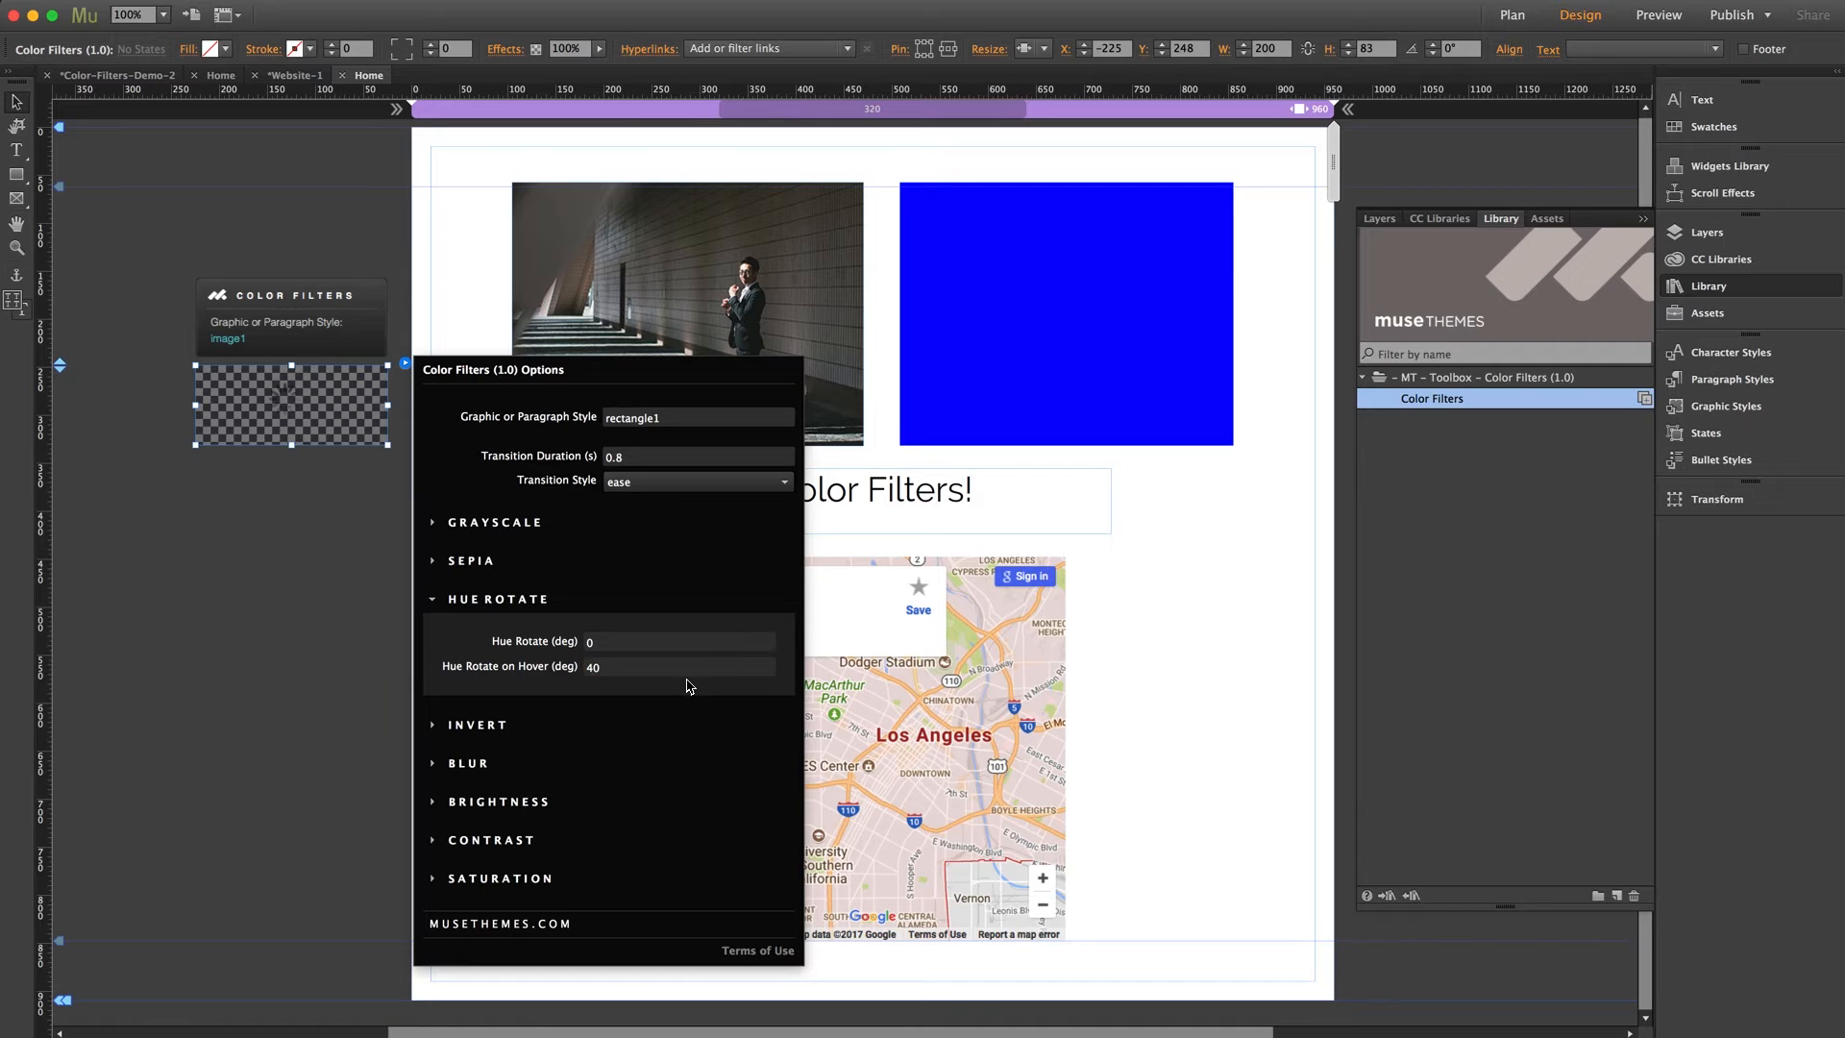
pyautogui.click(265, 536)
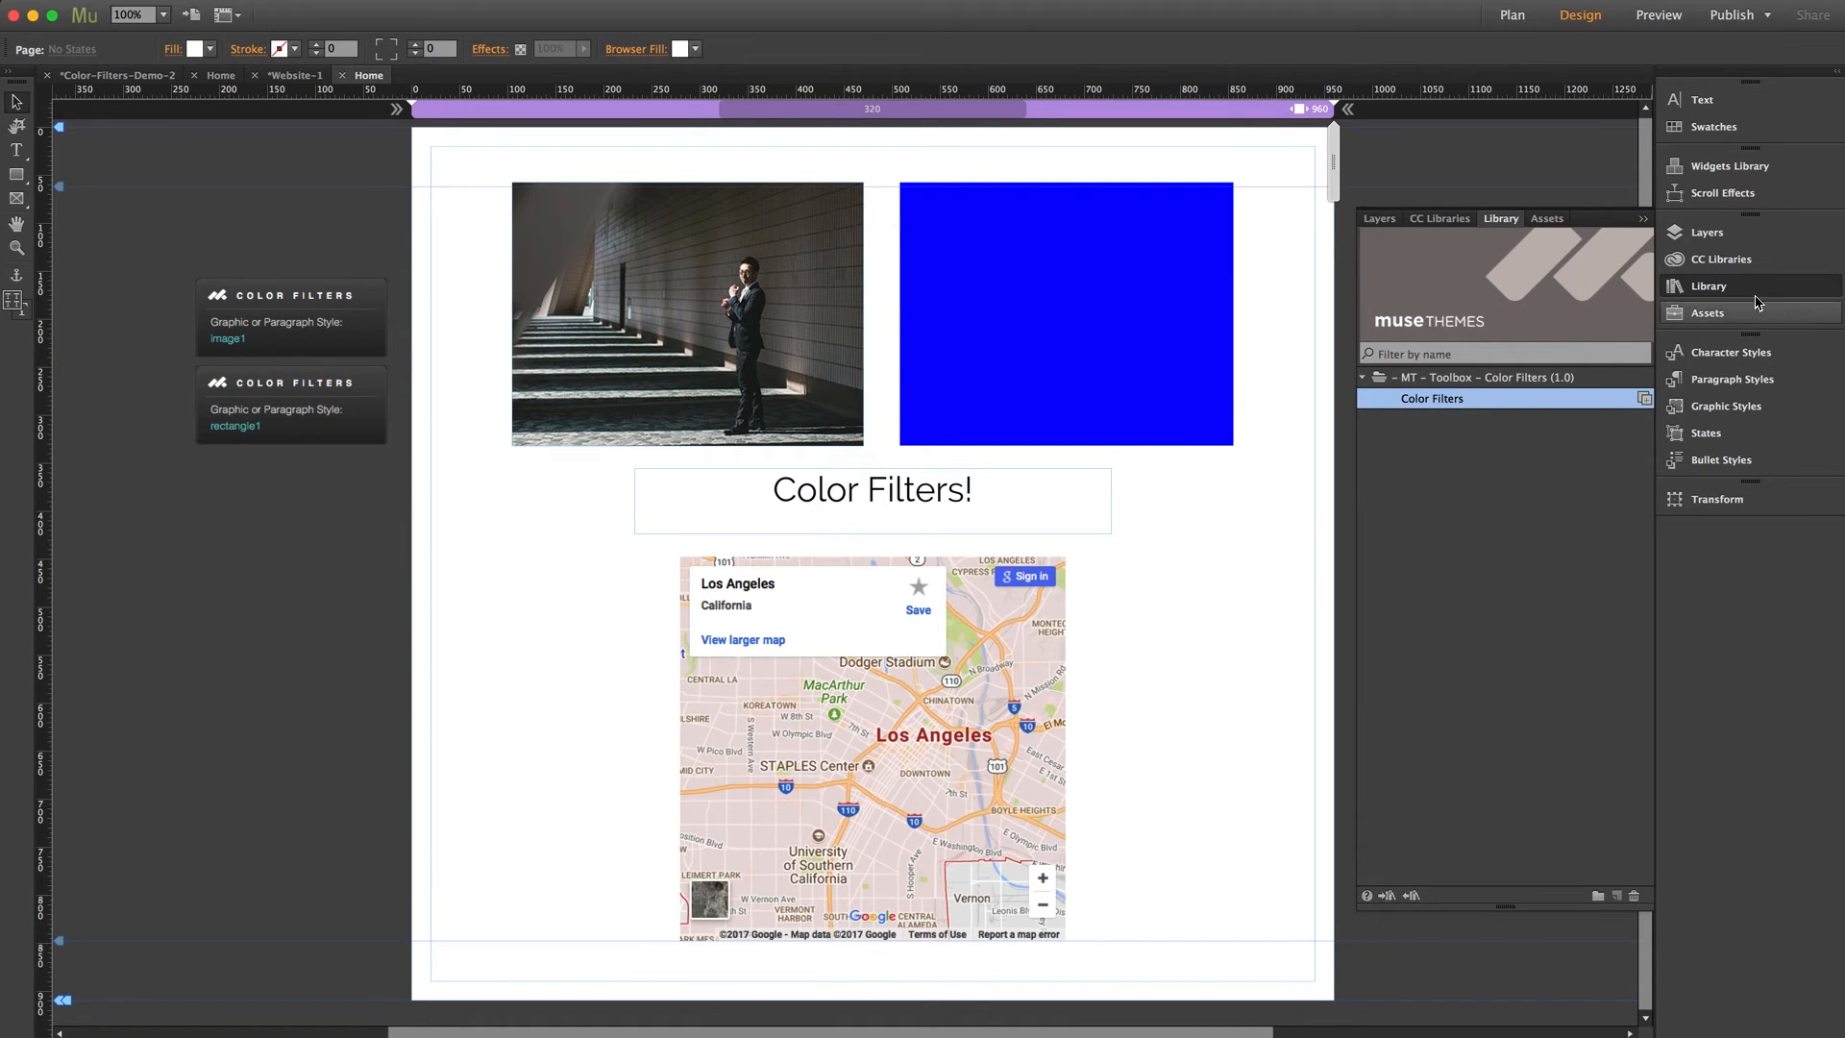
# Create a paragraph style from the Color Filters! text frame and name it text1
pyautogui.click(1708, 286)
pyautogui.click(914, 509)
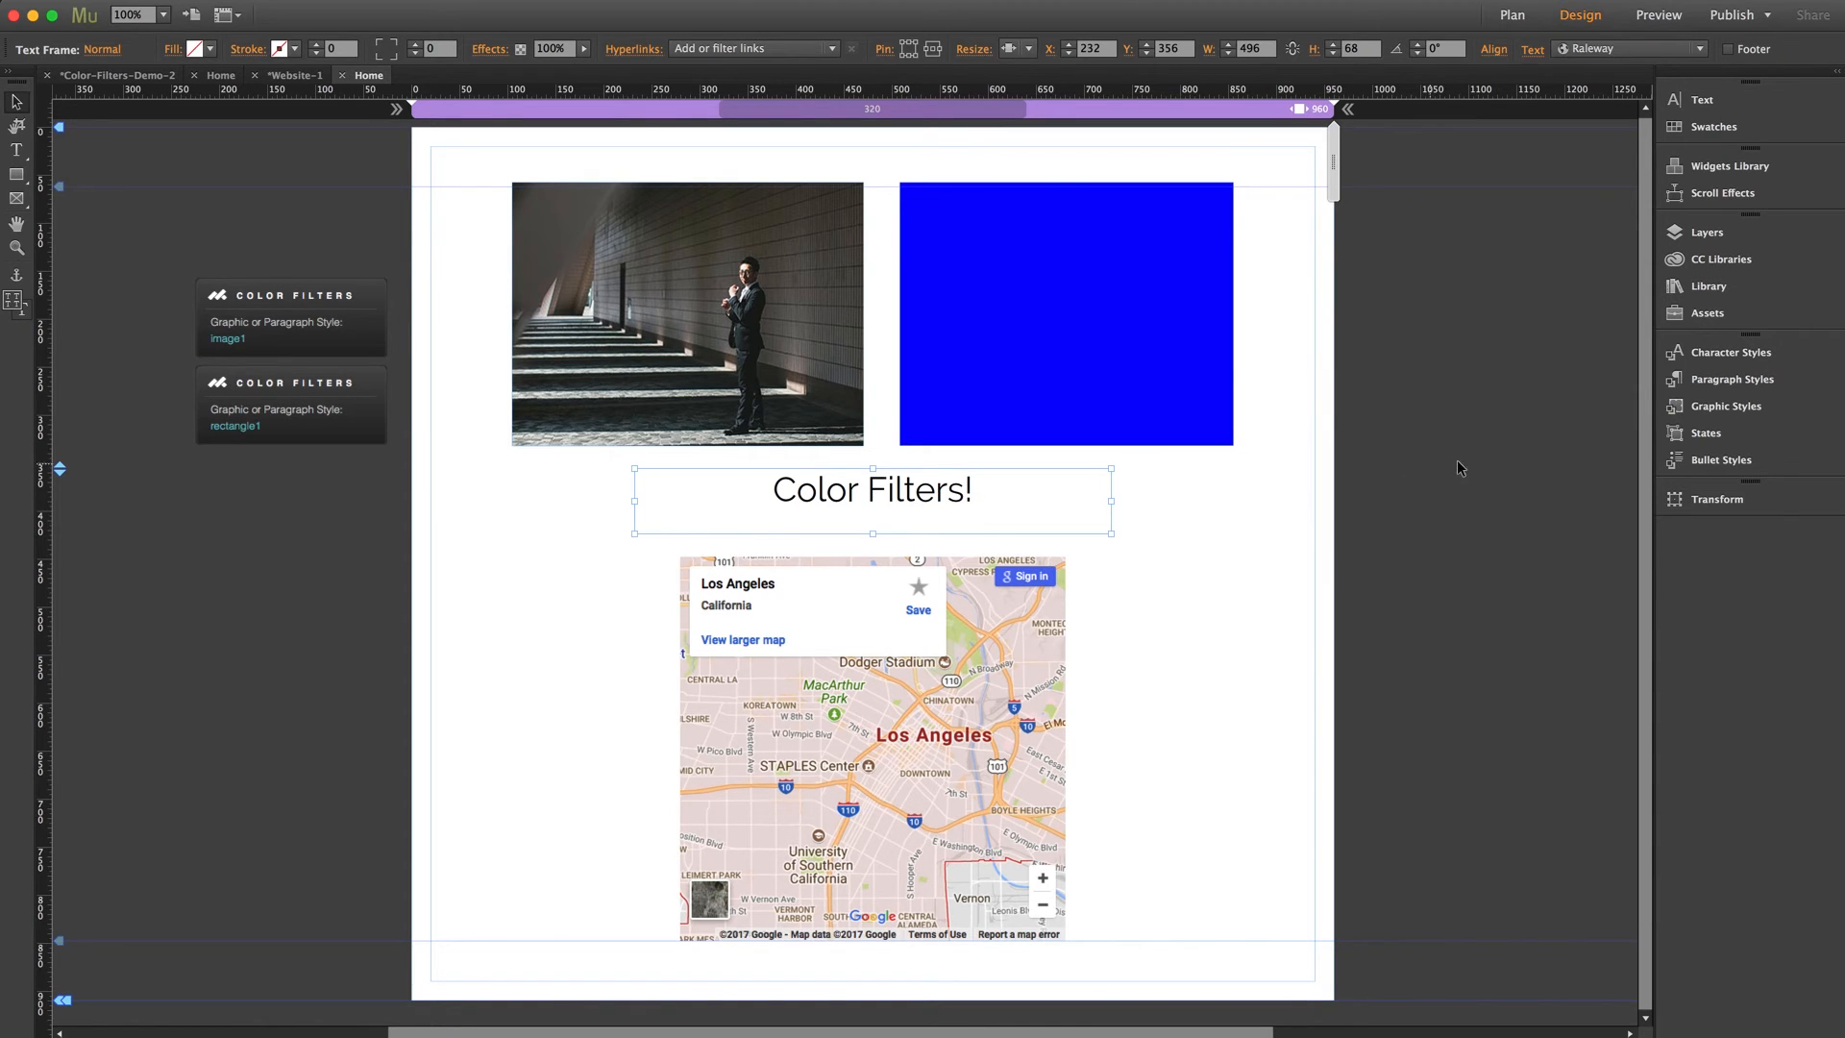
pyautogui.click(1729, 381)
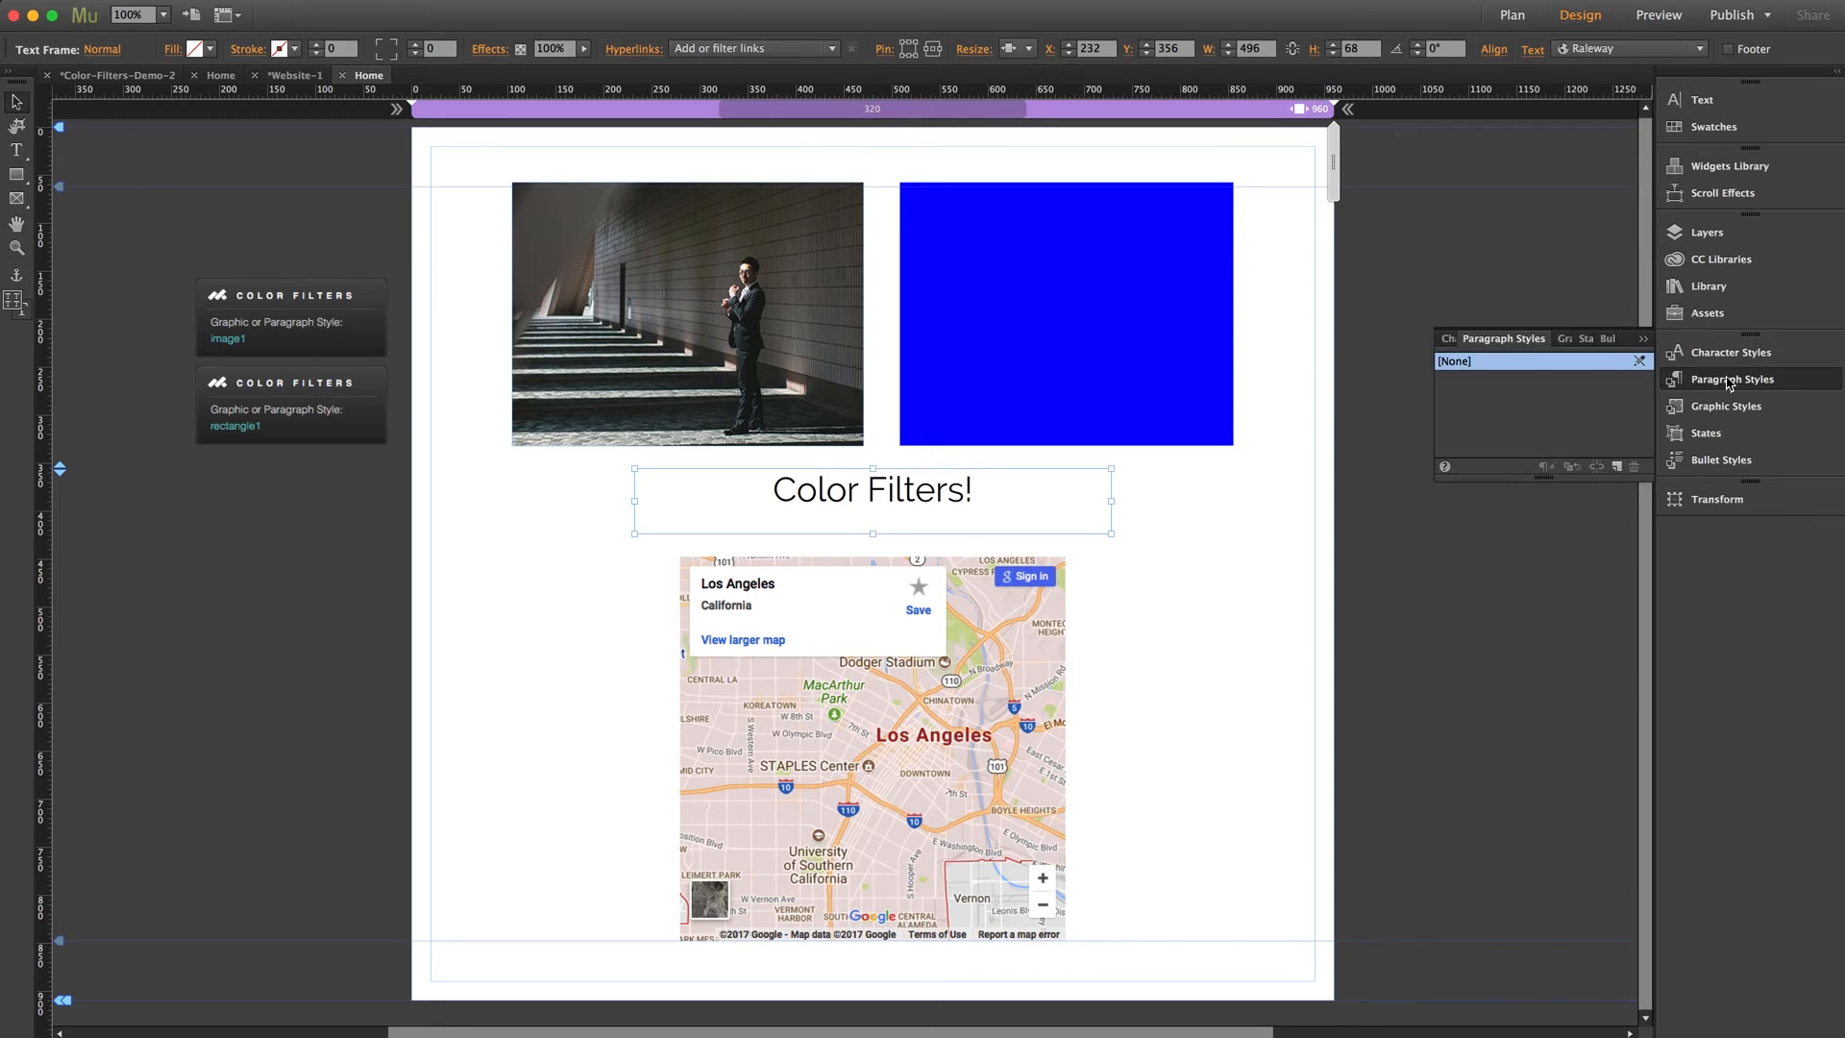
pyautogui.click(1617, 467)
pyautogui.doubleClick(1474, 382)
pyautogui.write('text1')
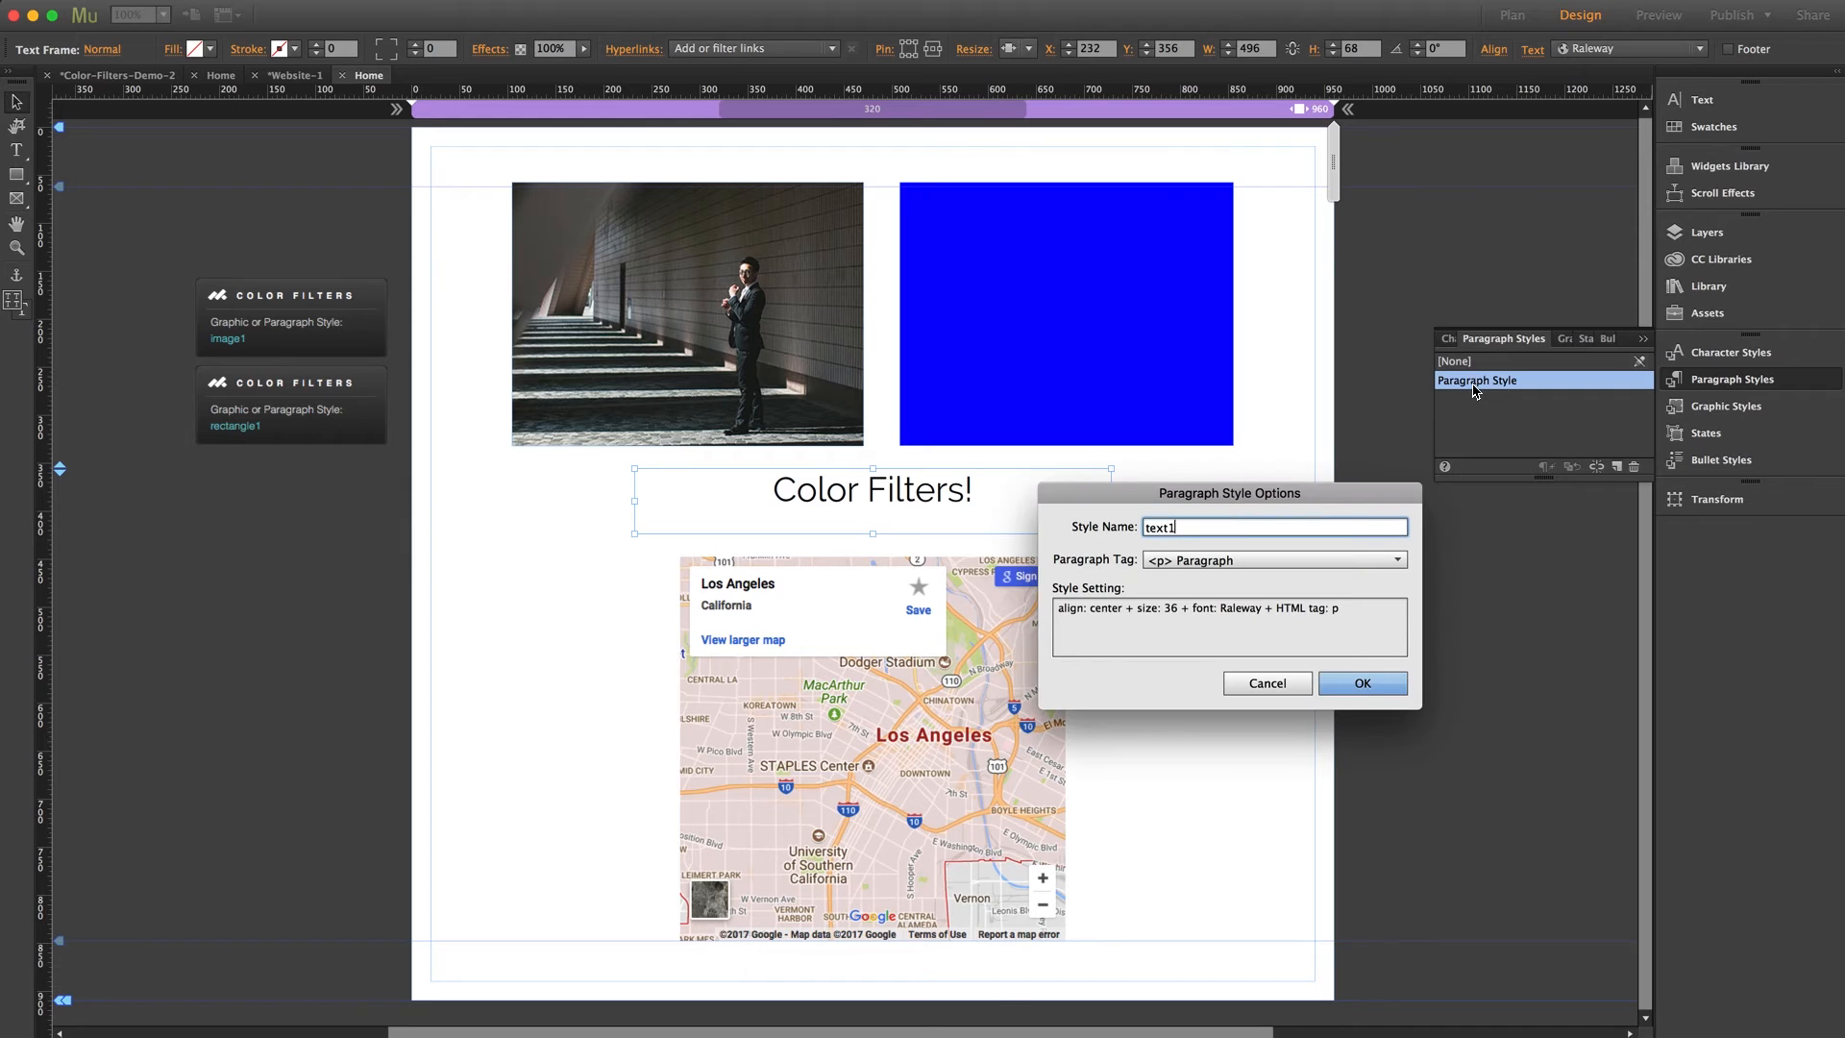
pyautogui.click(1340, 682)
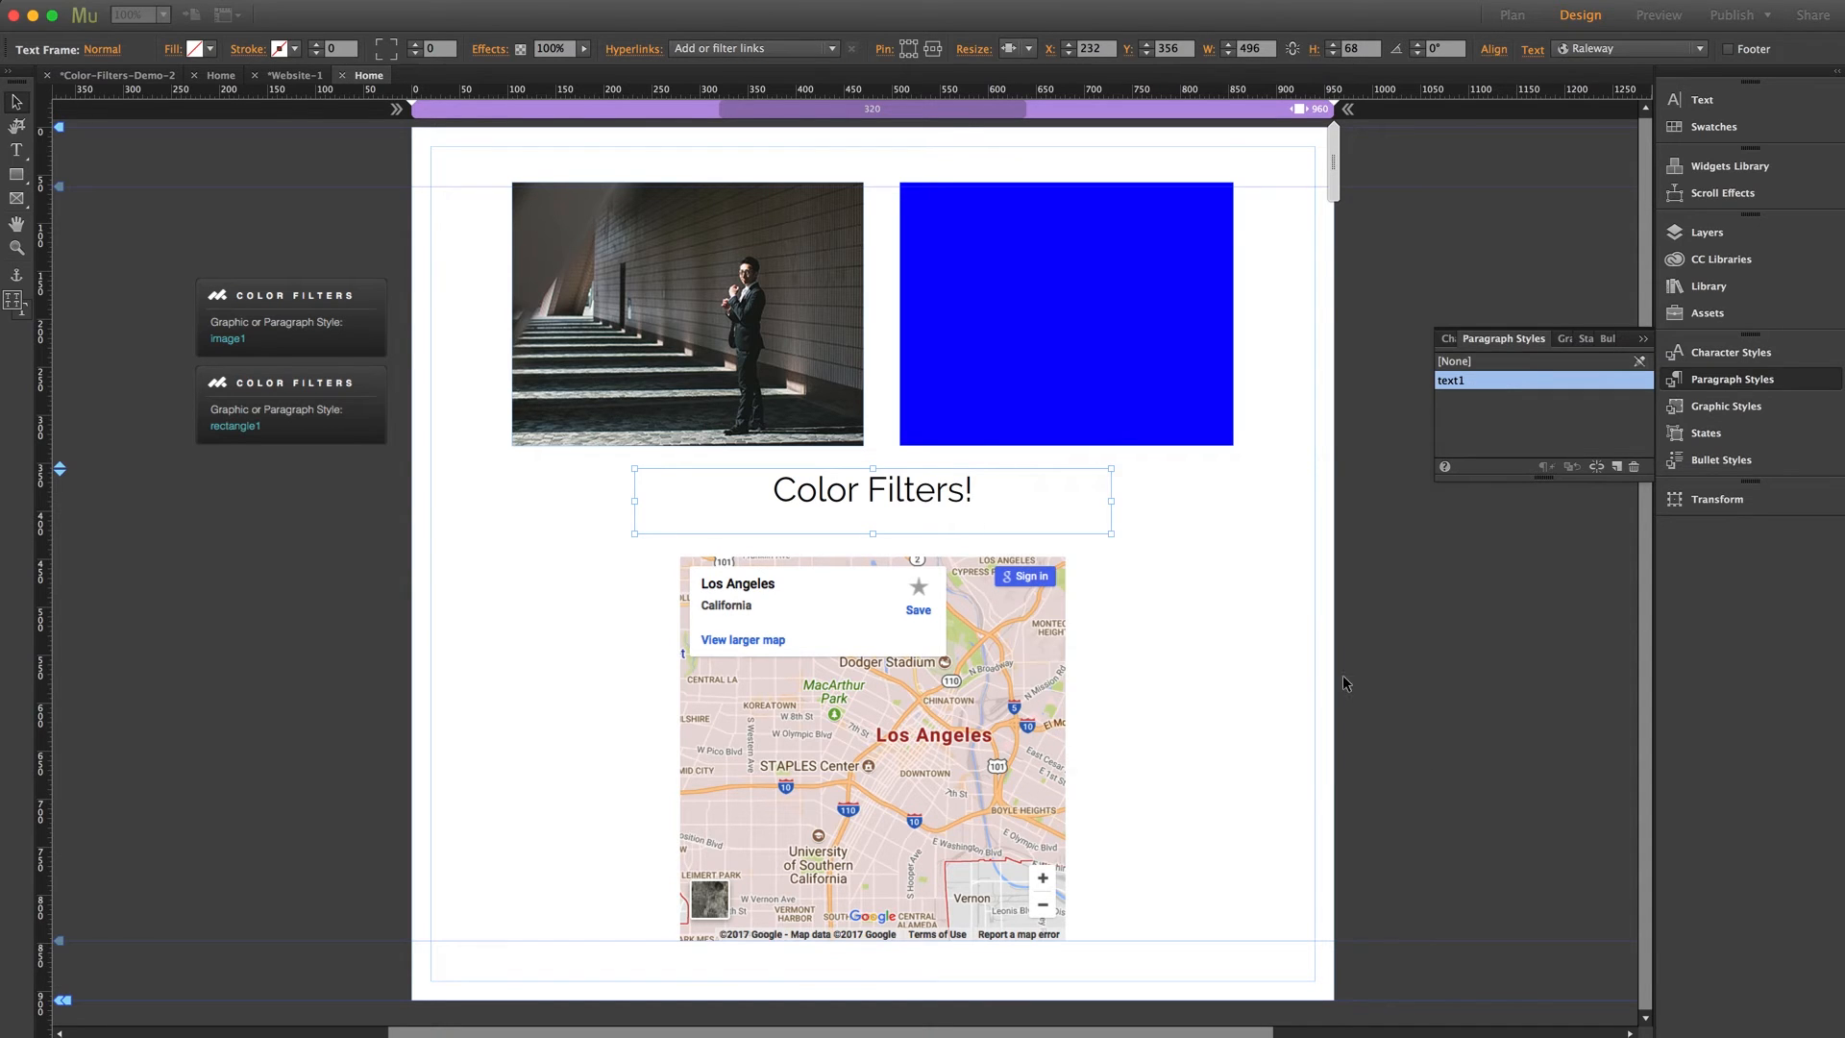
pyautogui.click(1729, 379)
# Place a third Color Filters widget below the rectangle1 one at X -225, Y 339, with its graphic or paragraph style set to text1
pyautogui.click(1708, 286)
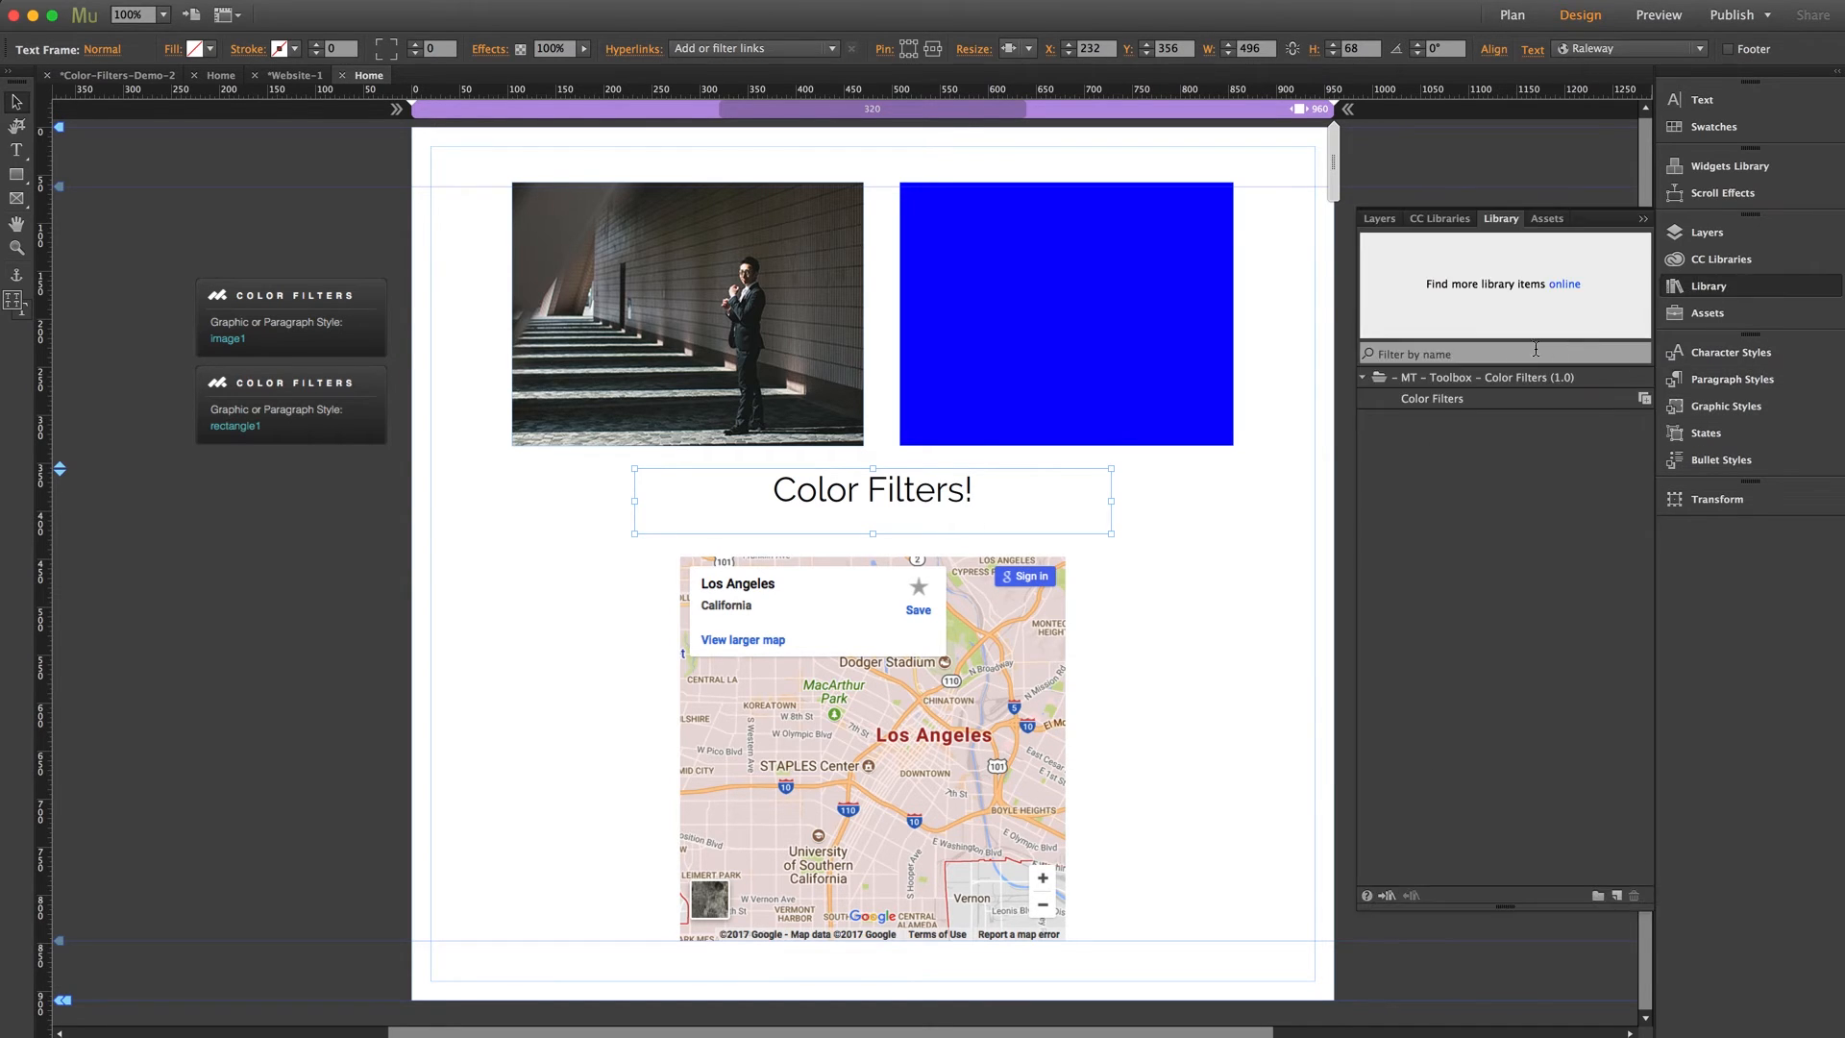
pyautogui.moveTo(1438, 408); pyautogui.dragTo(193, 461)
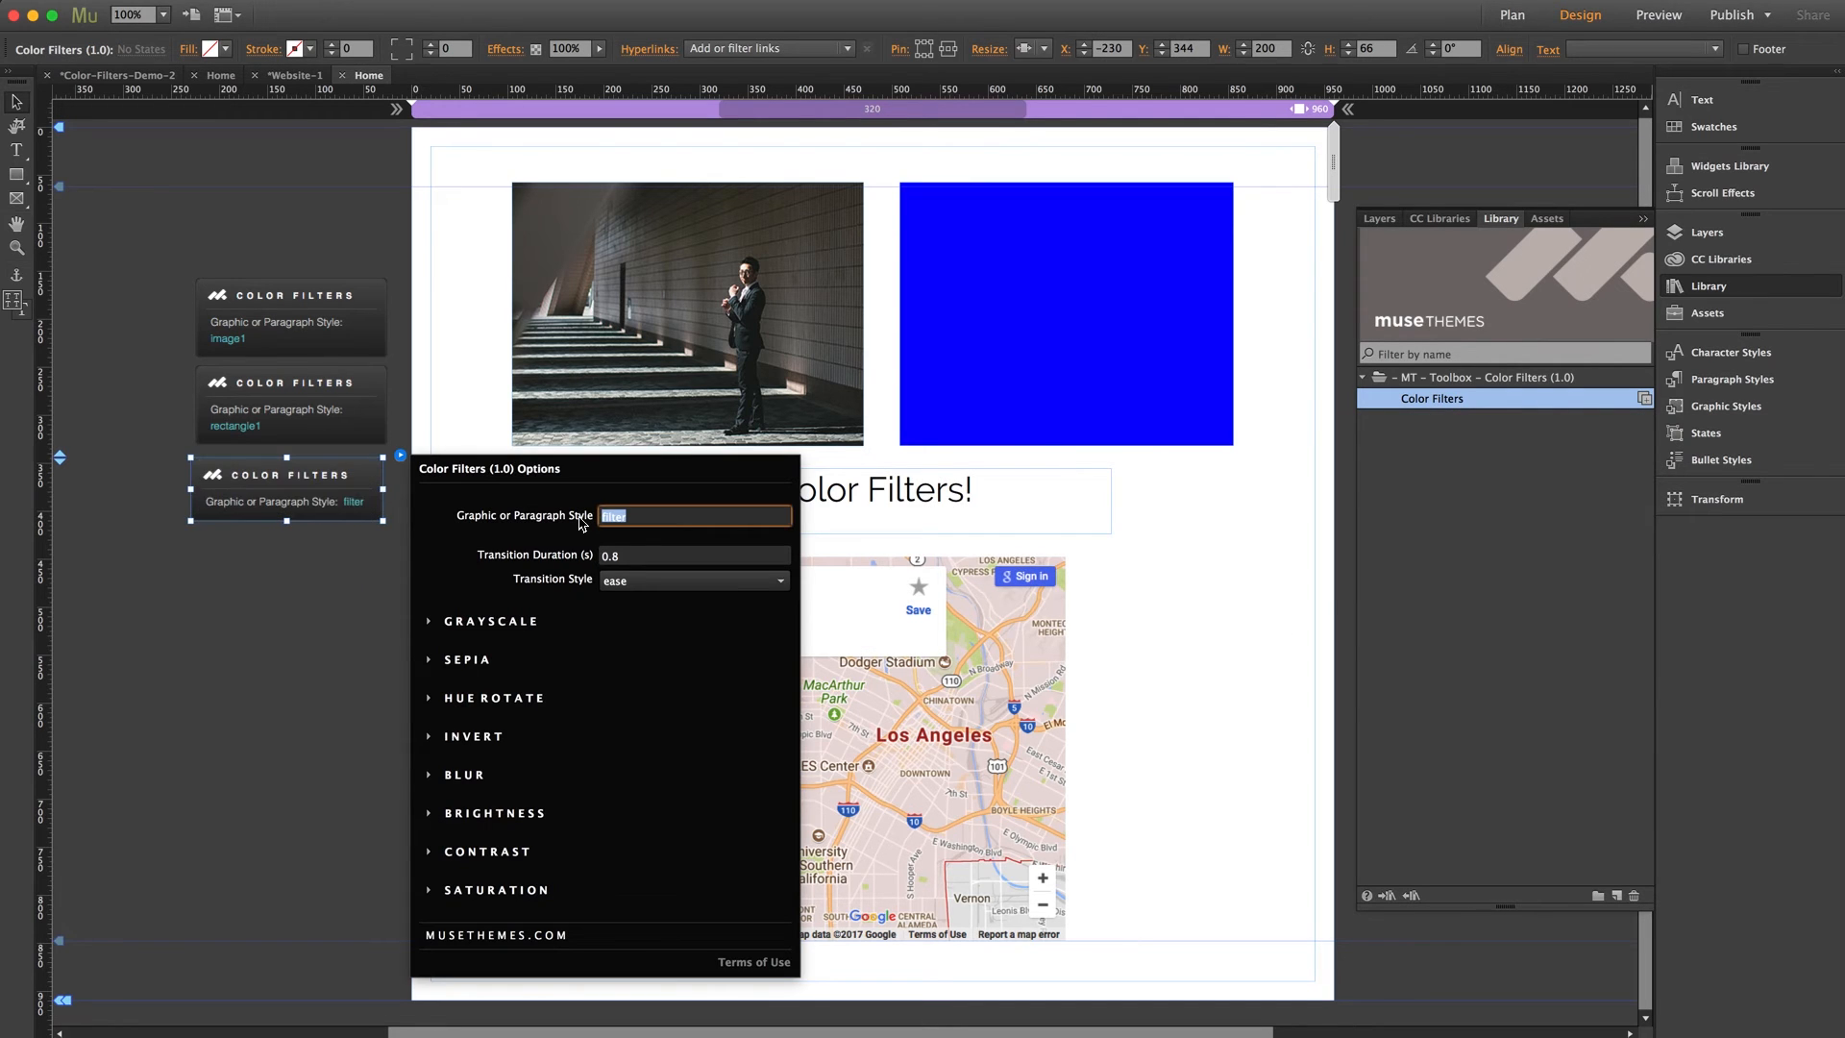
pyautogui.write('text1')
pyautogui.press('Return')
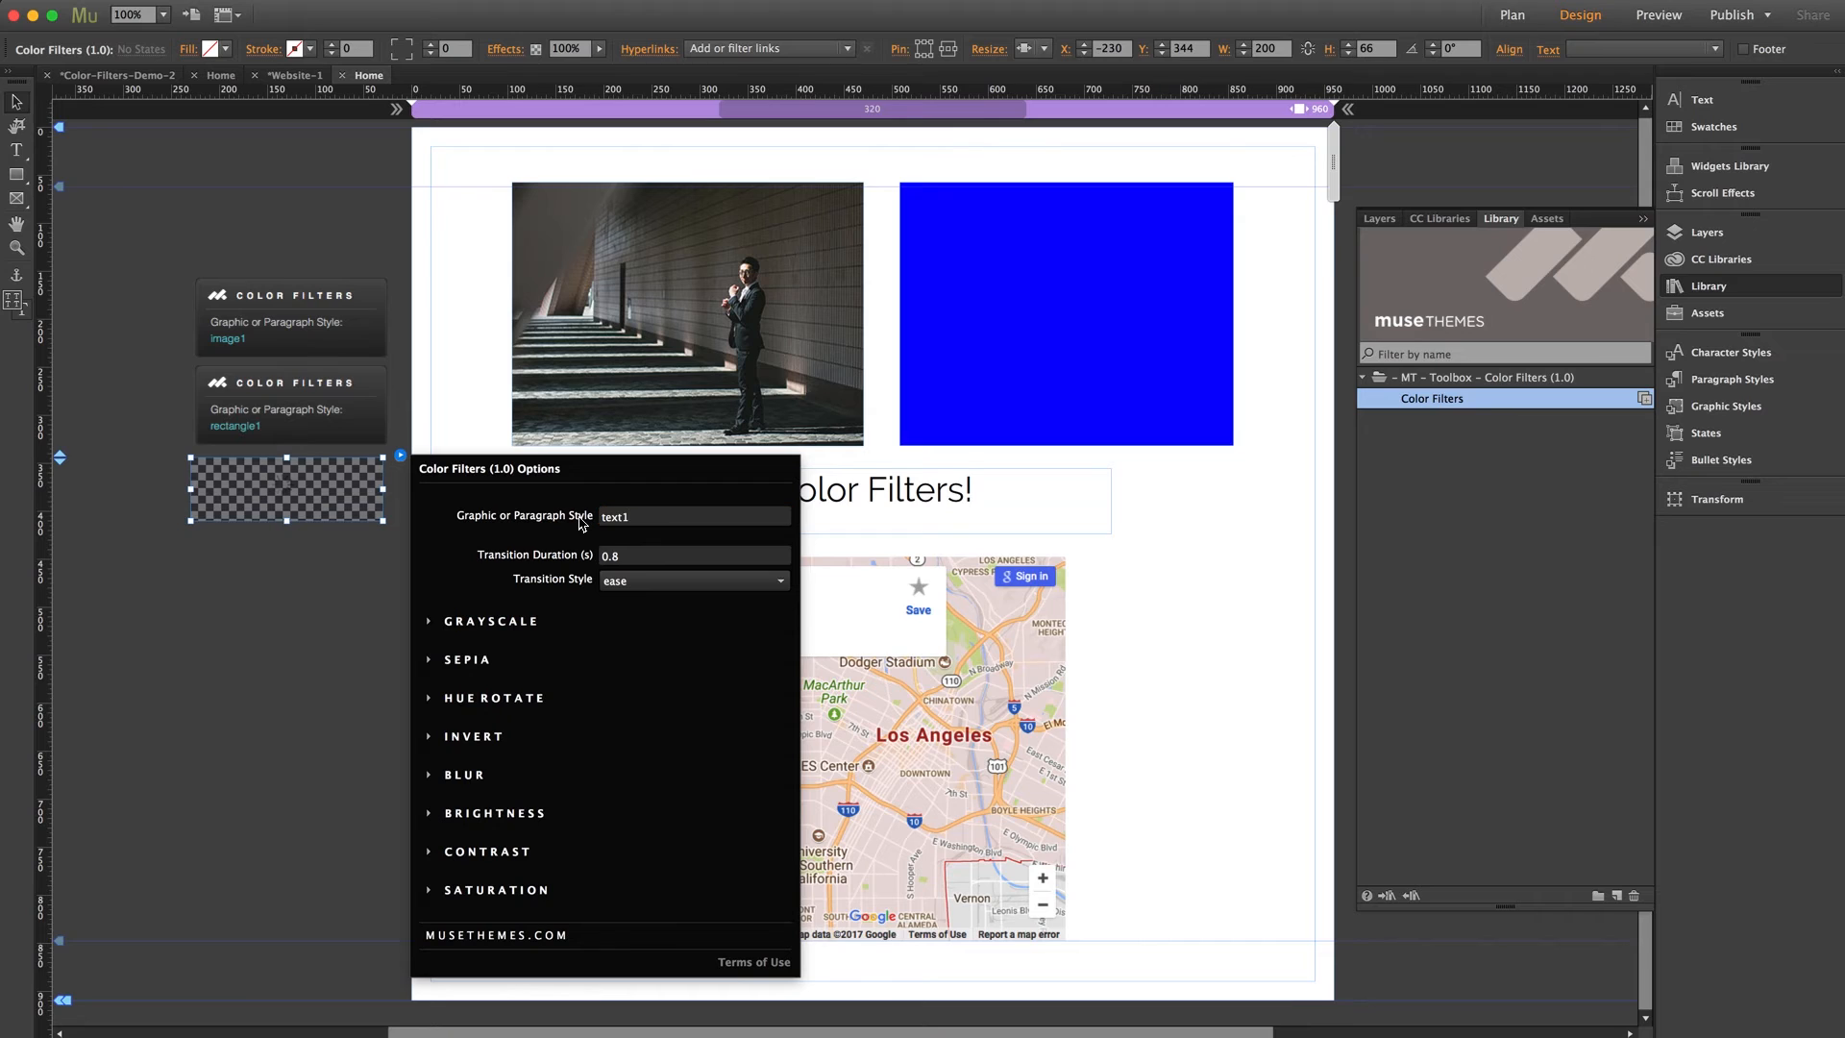
pyautogui.moveTo(333, 495); pyautogui.dragTo(338, 490)
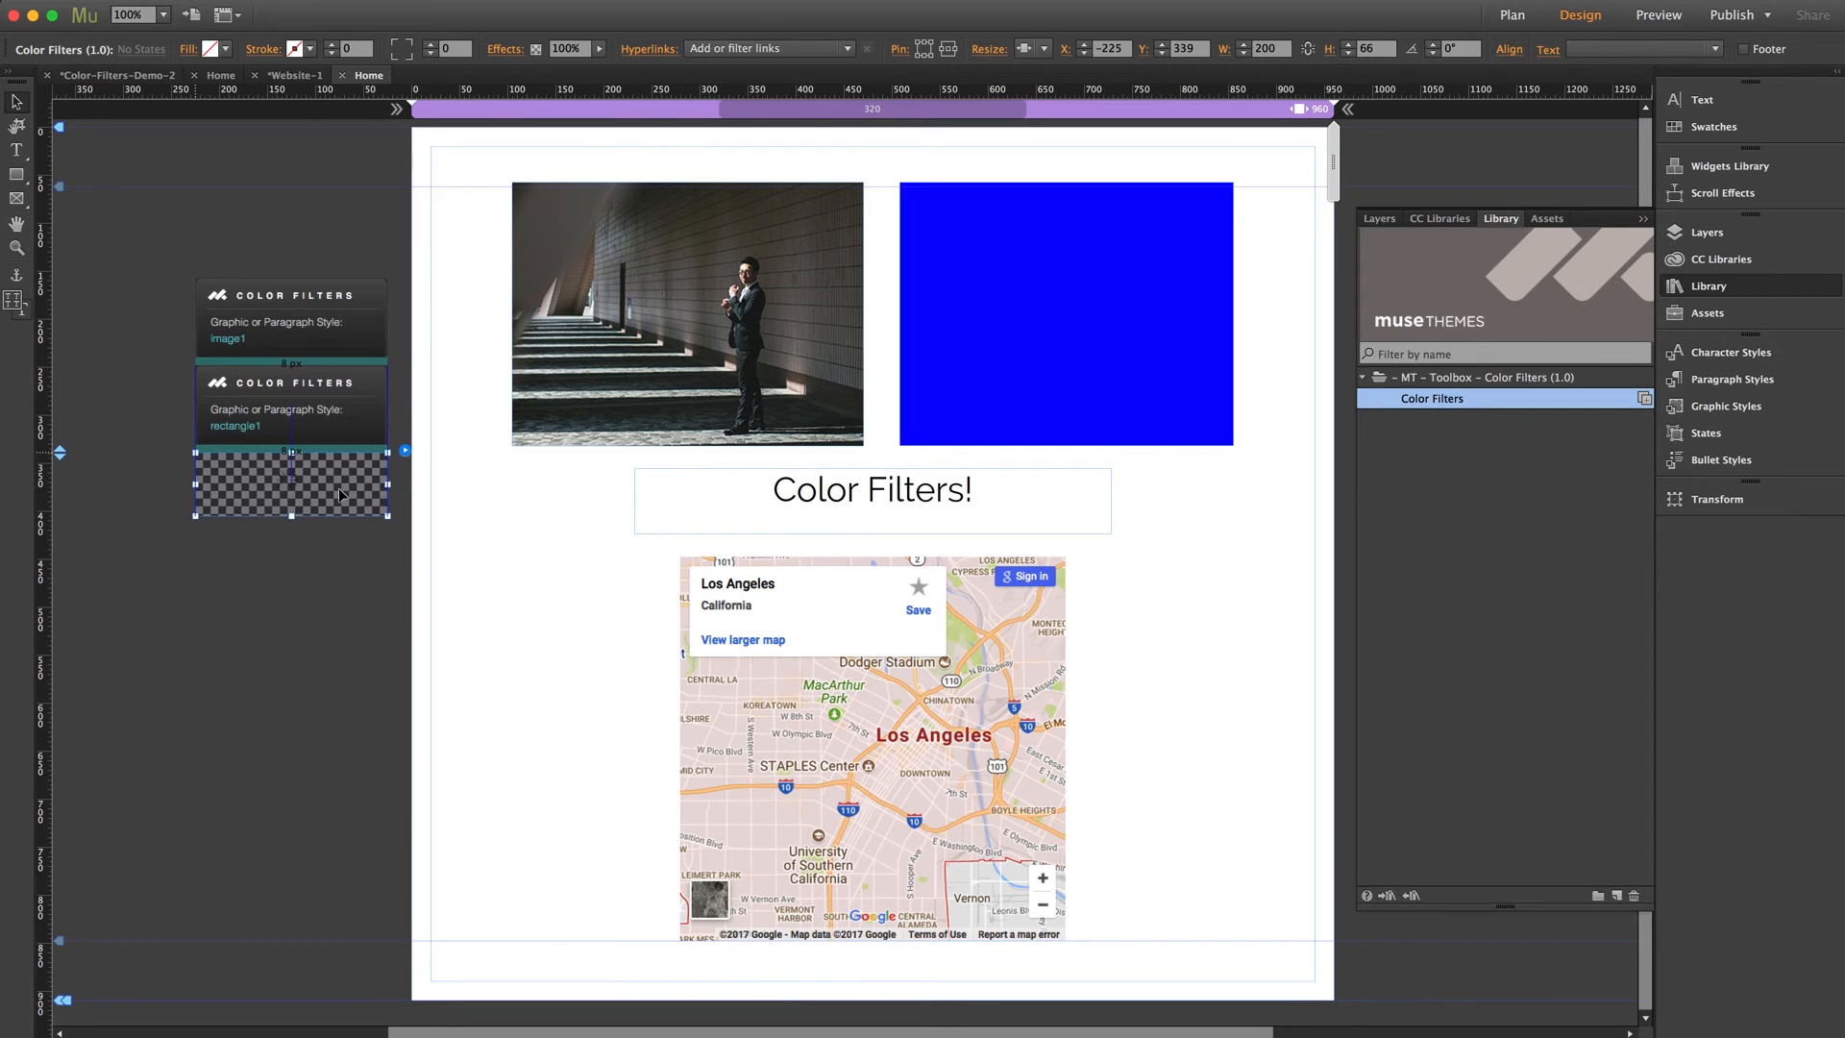
# Set the text1 Color Filters widget's normal blur to 10 px
pyautogui.click(405, 450)
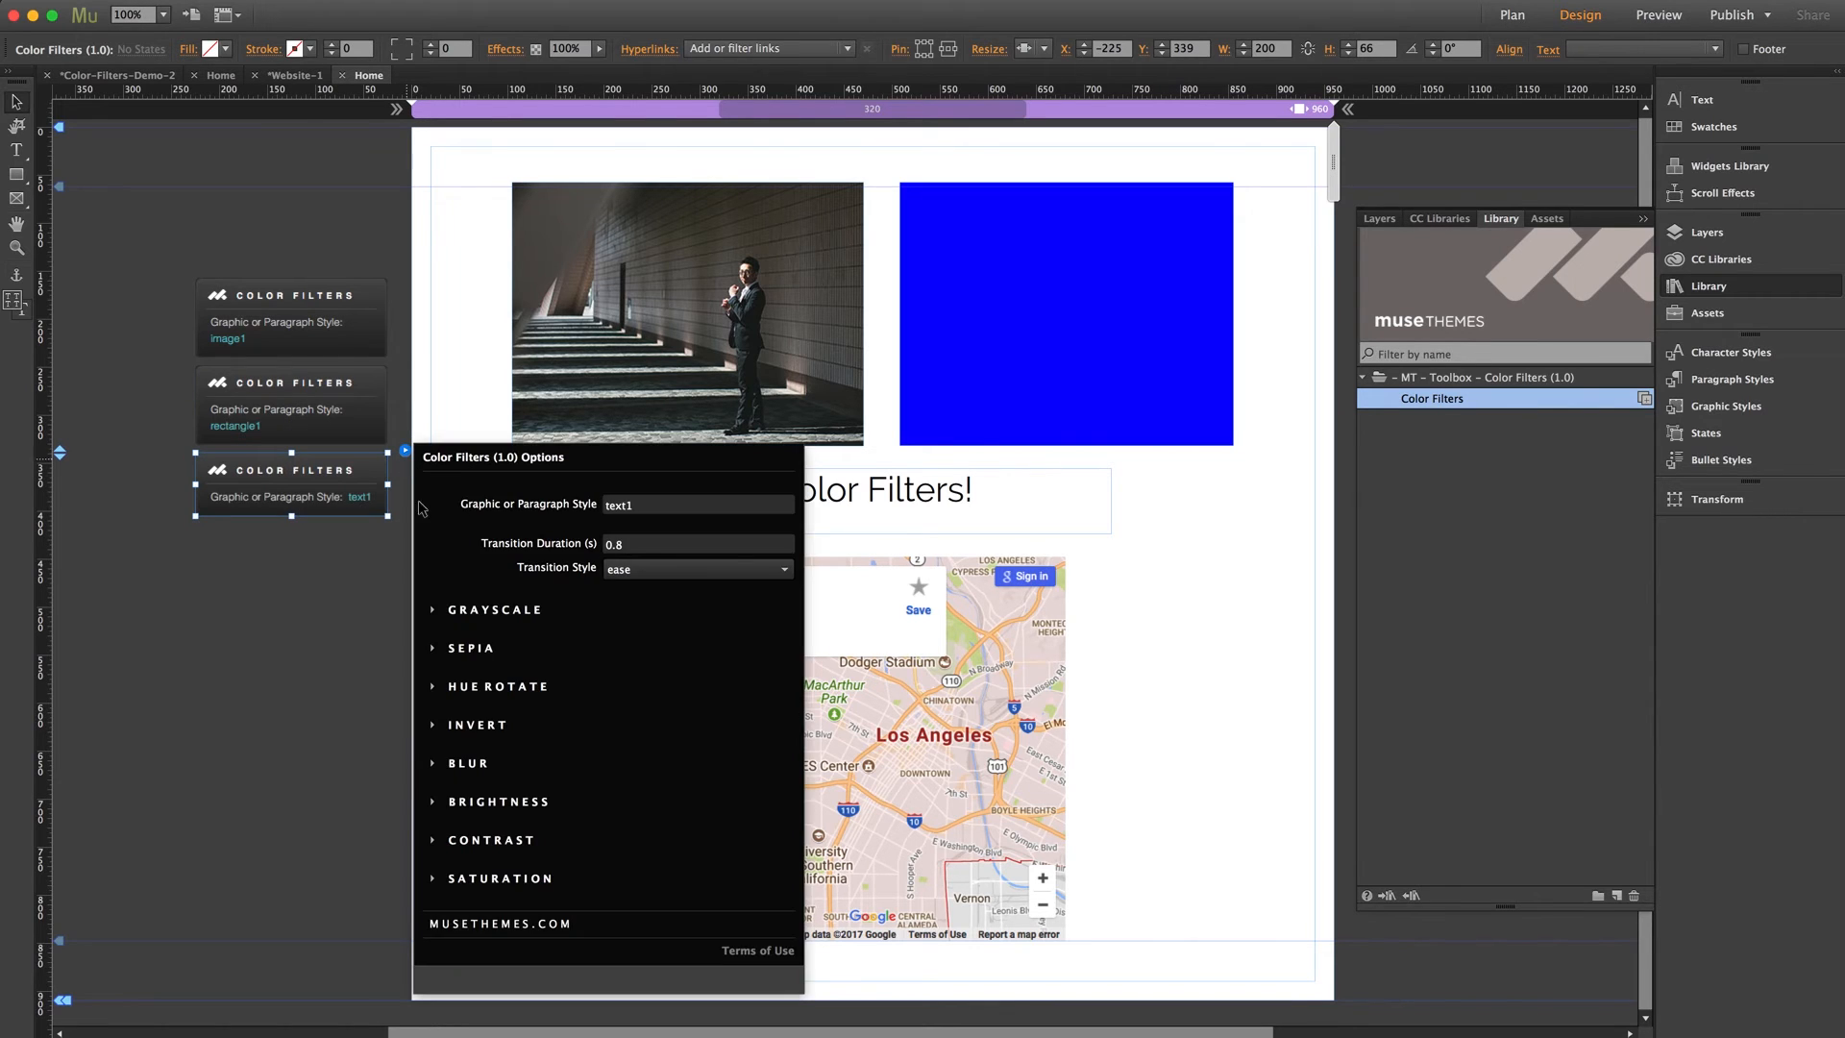
pyautogui.click(470, 764)
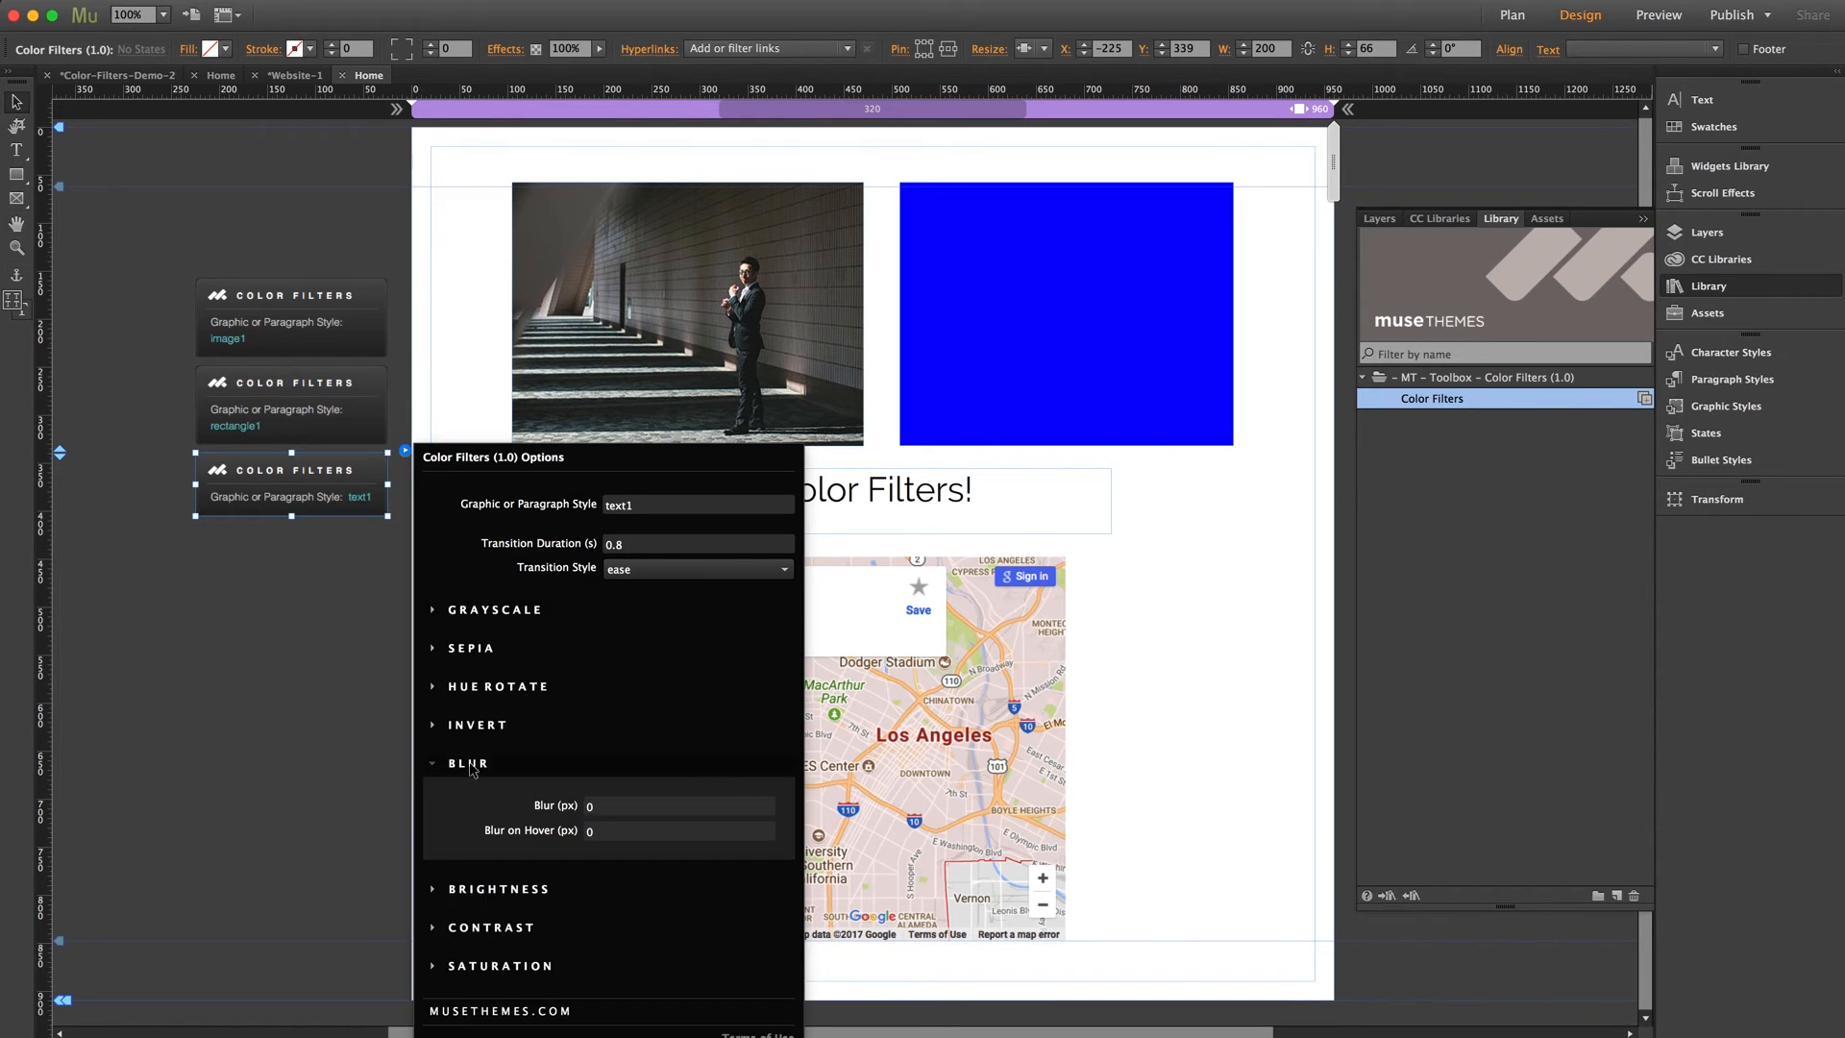
pyautogui.click(608, 806)
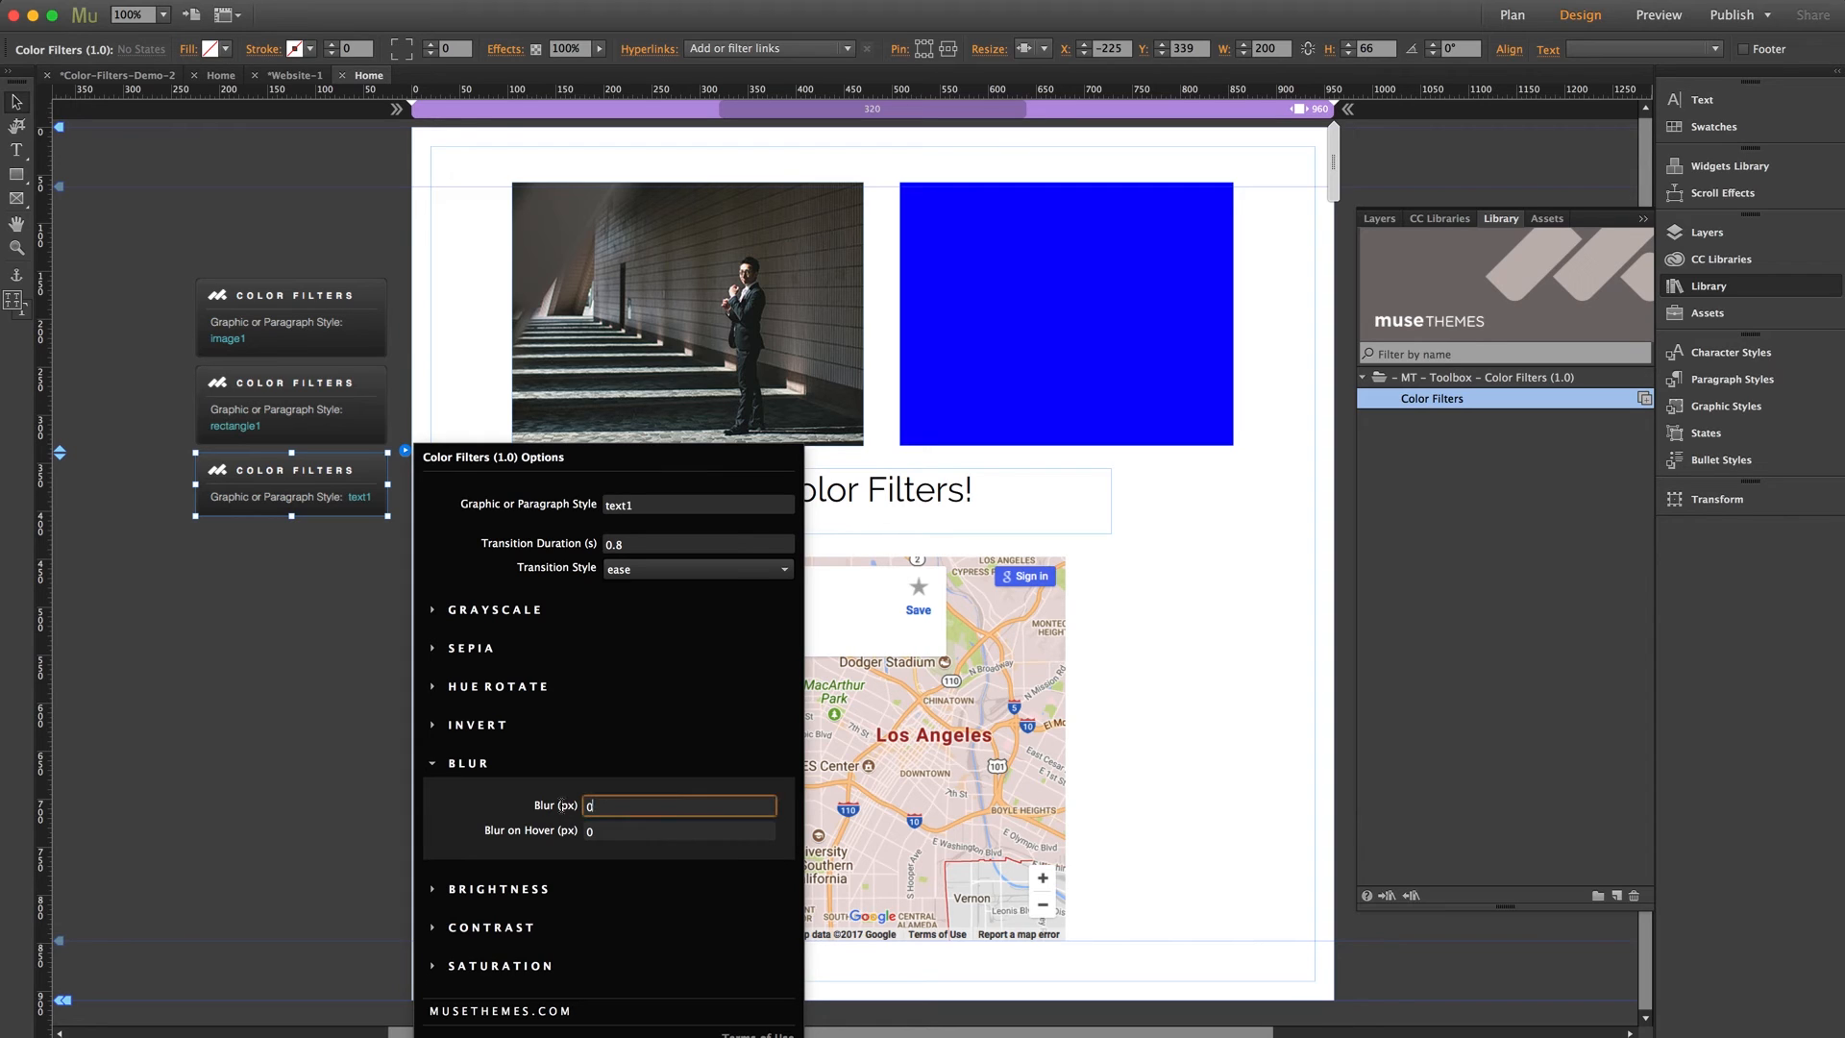
pyautogui.write('10')
pyautogui.press('Tab')
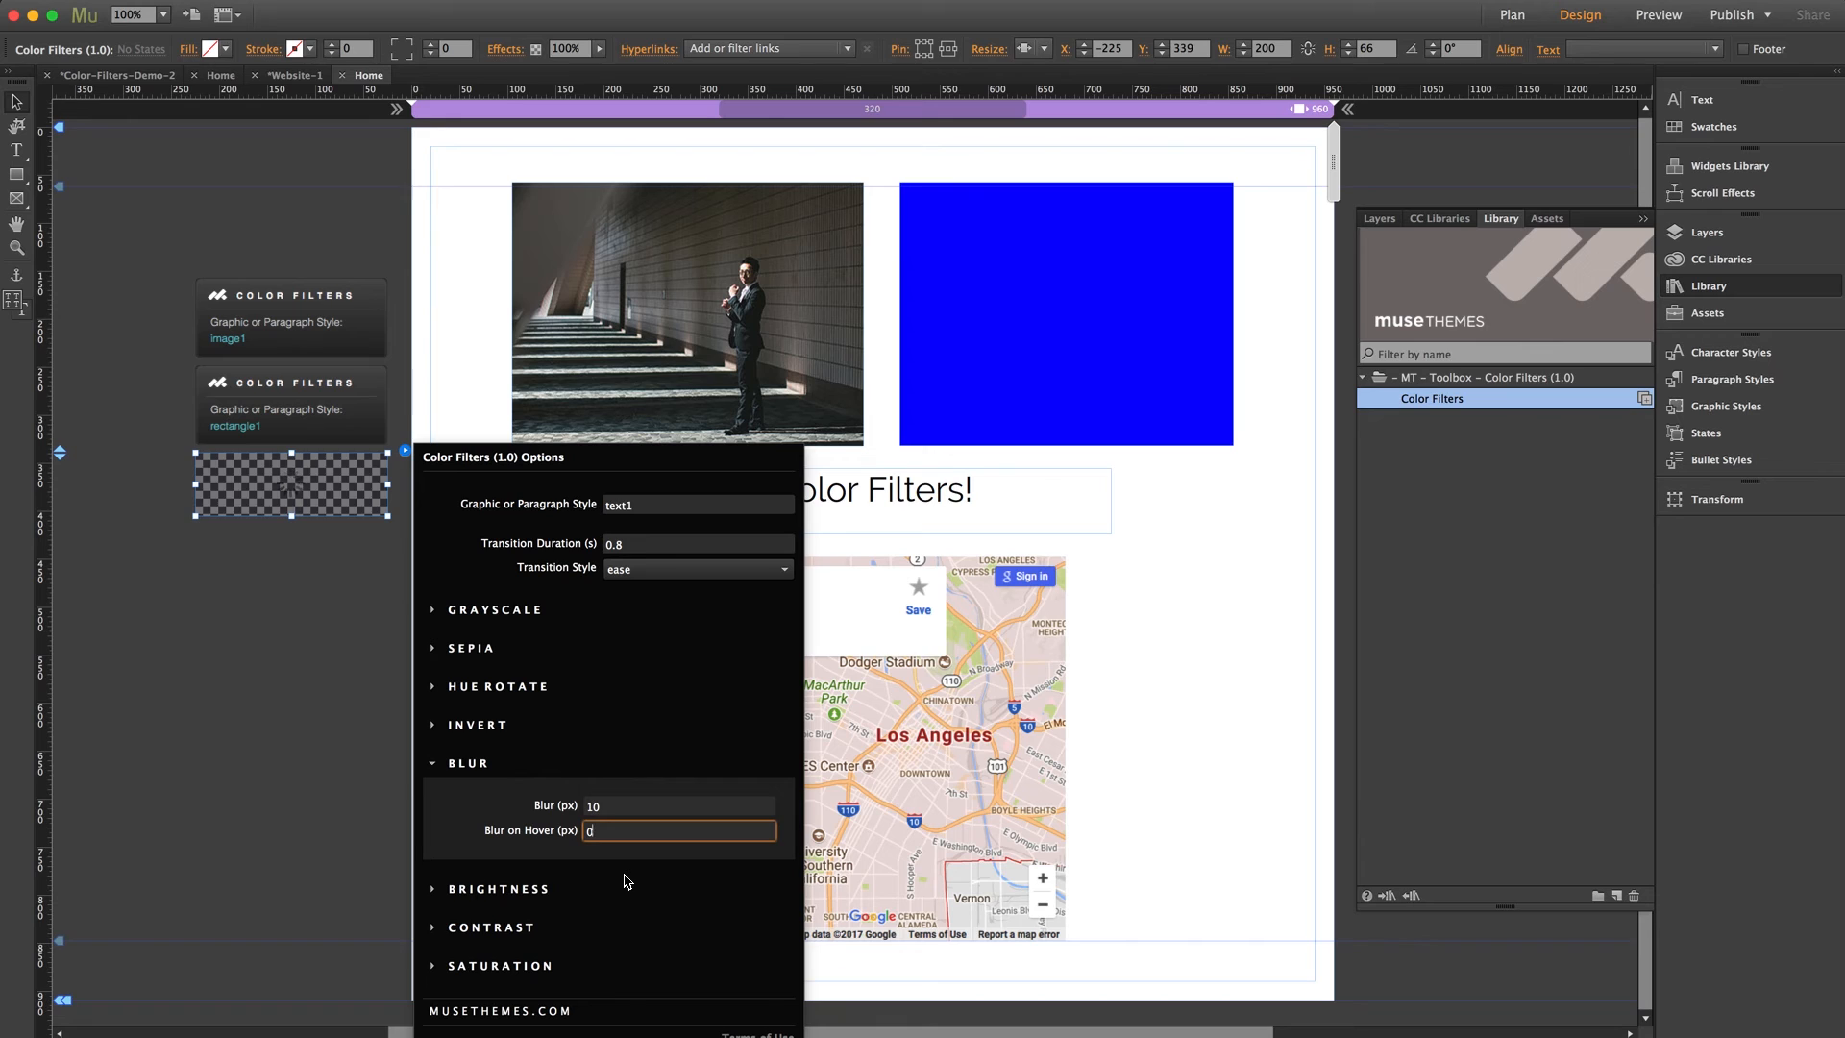
pyautogui.click(325, 749)
# Create a graphic style from the Google Maps widget and name it map1
pyautogui.click(961, 725)
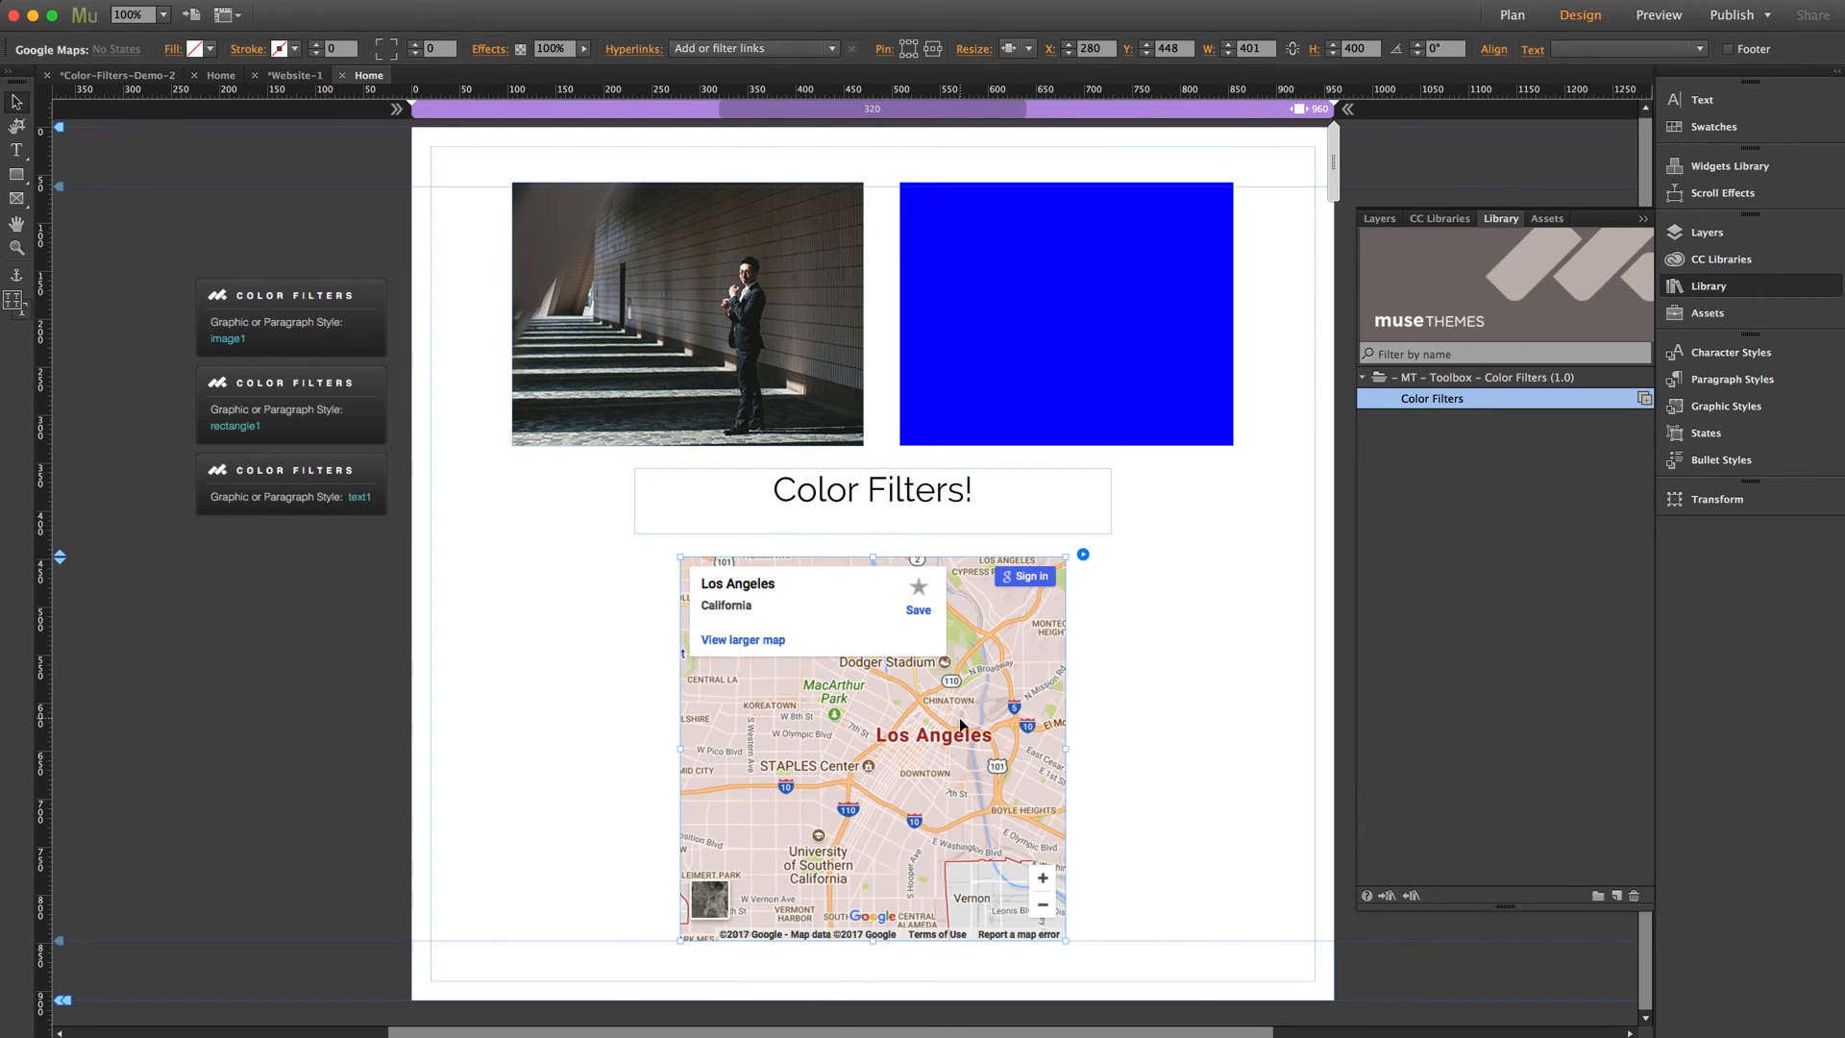
pyautogui.click(1720, 408)
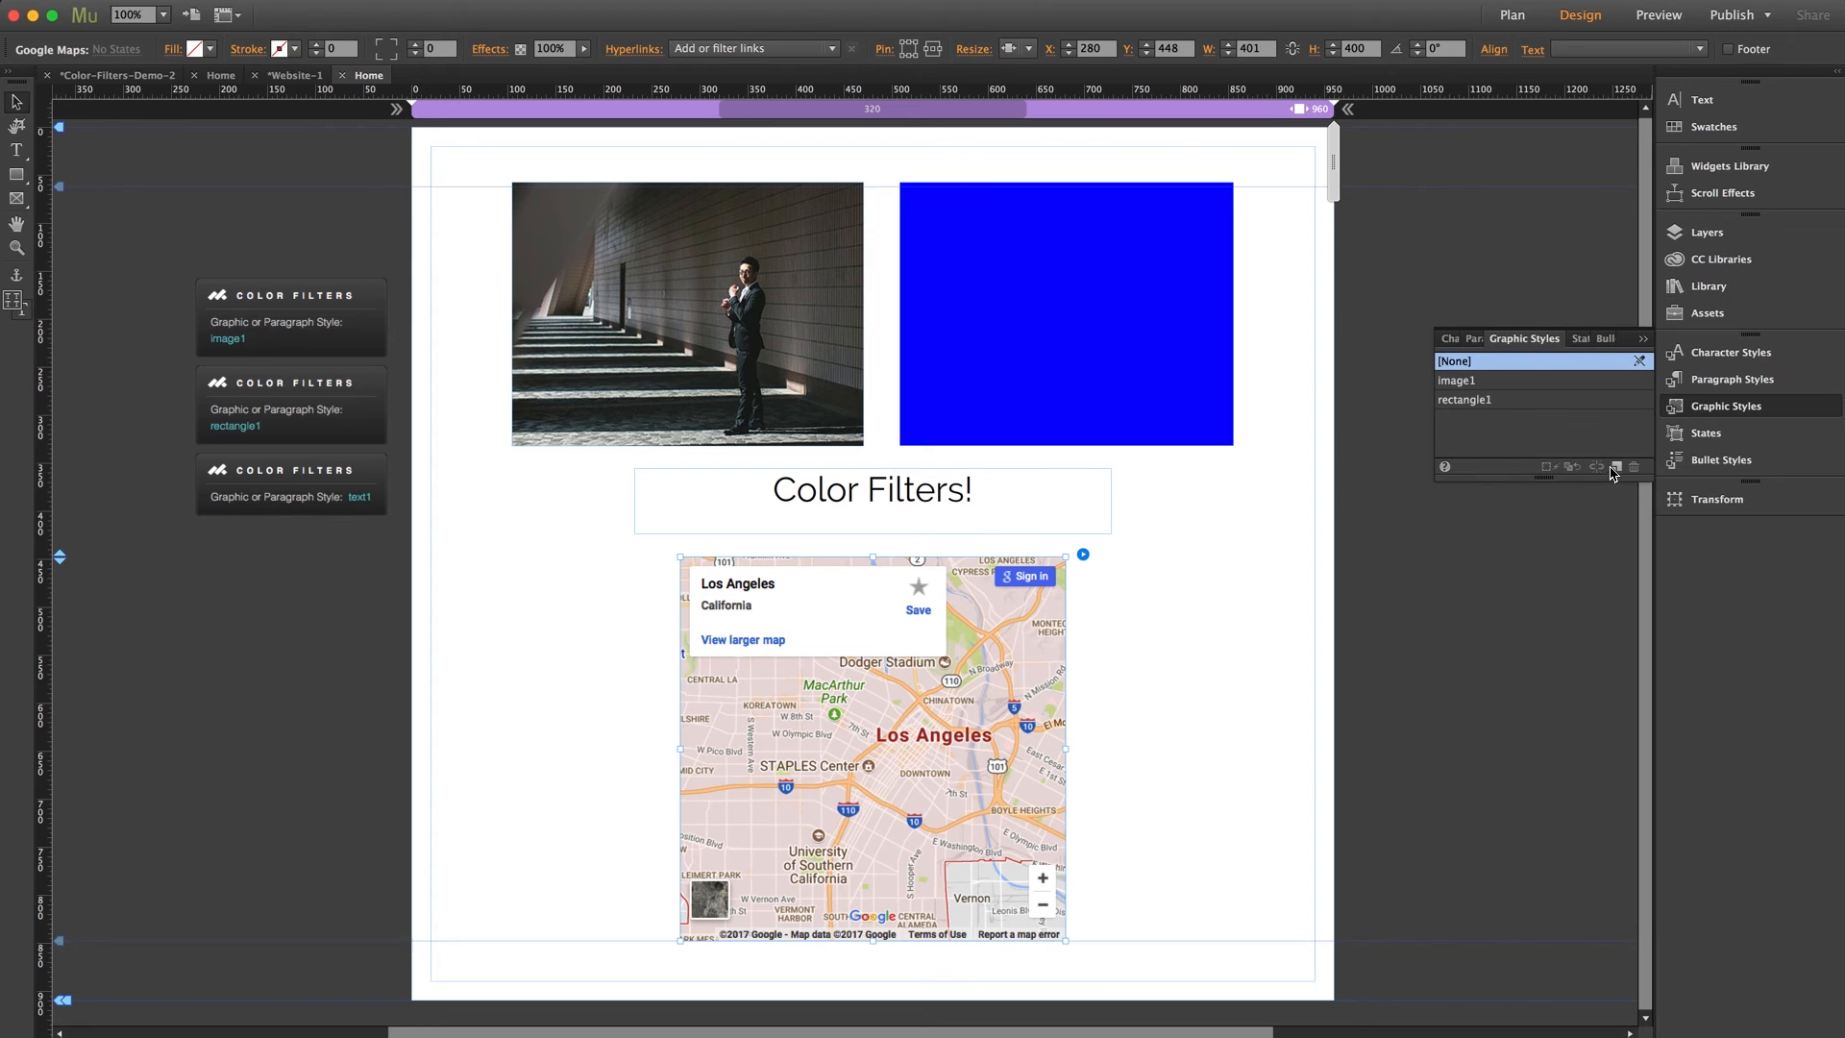
pyautogui.doubleClick(1453, 419)
pyautogui.write('map1')
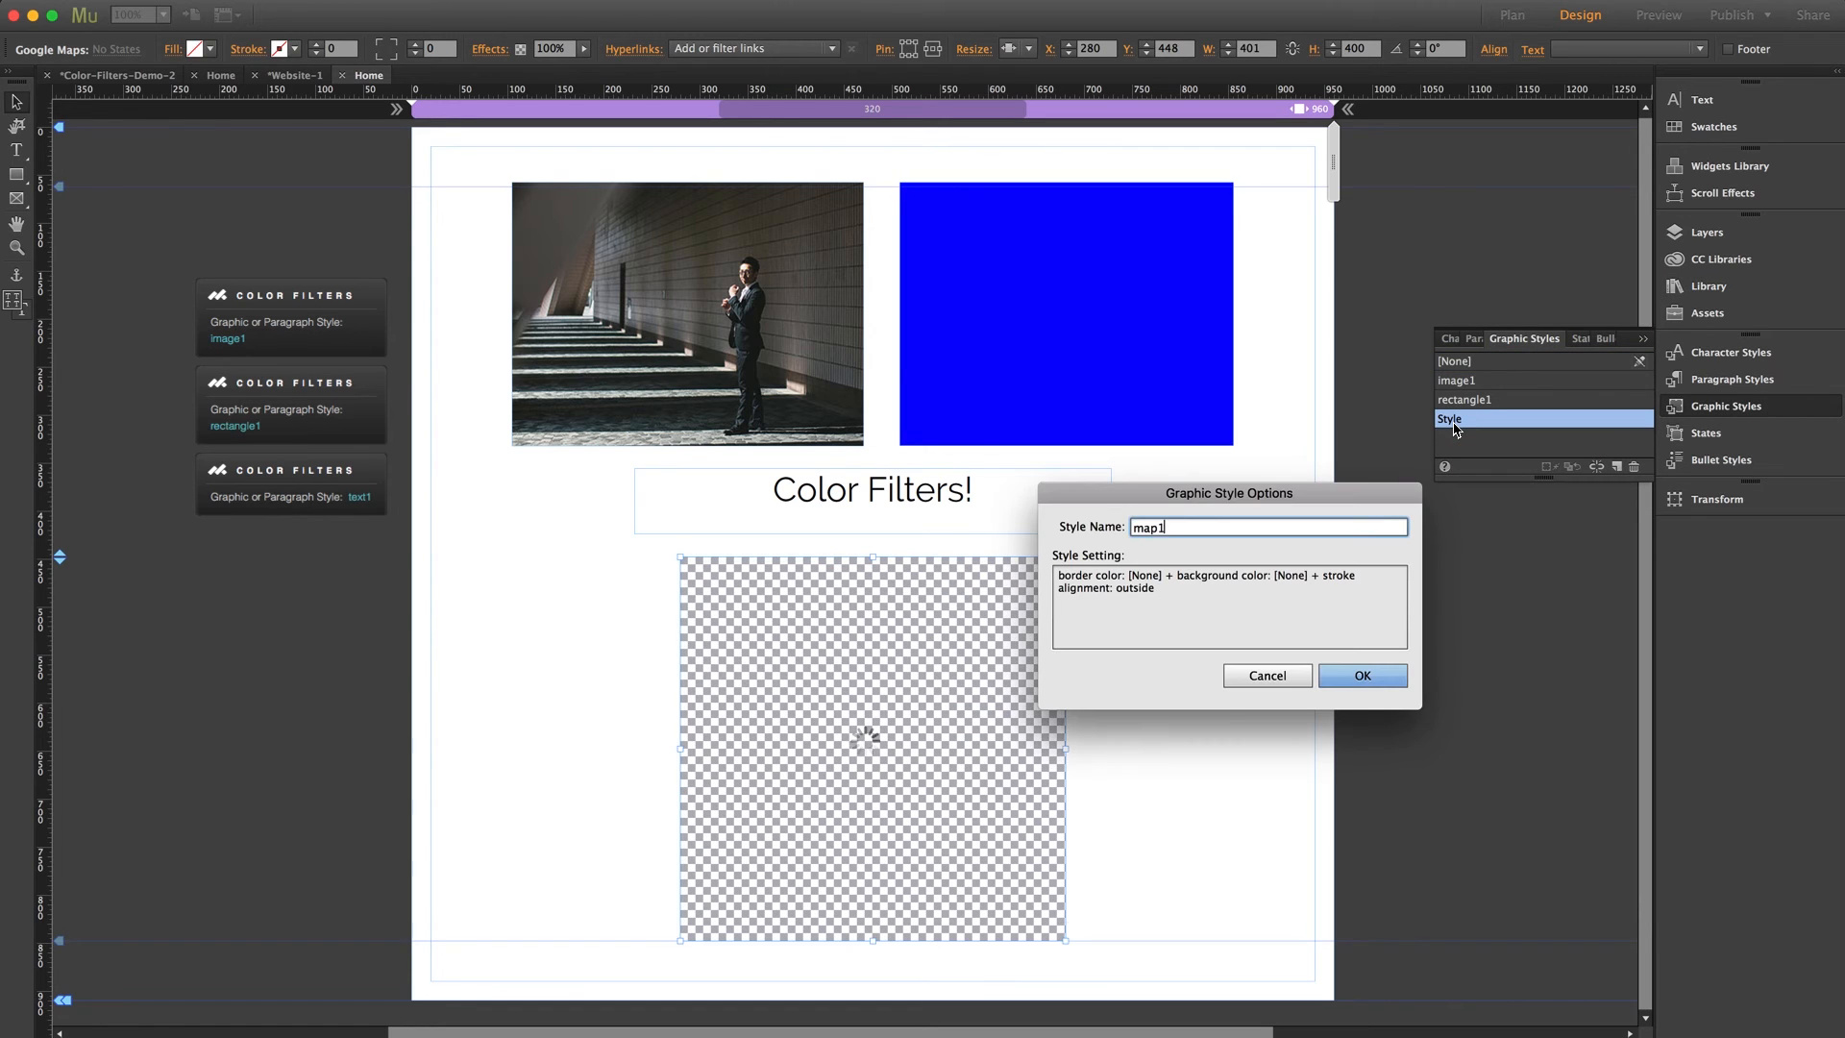
pyautogui.press('Return')
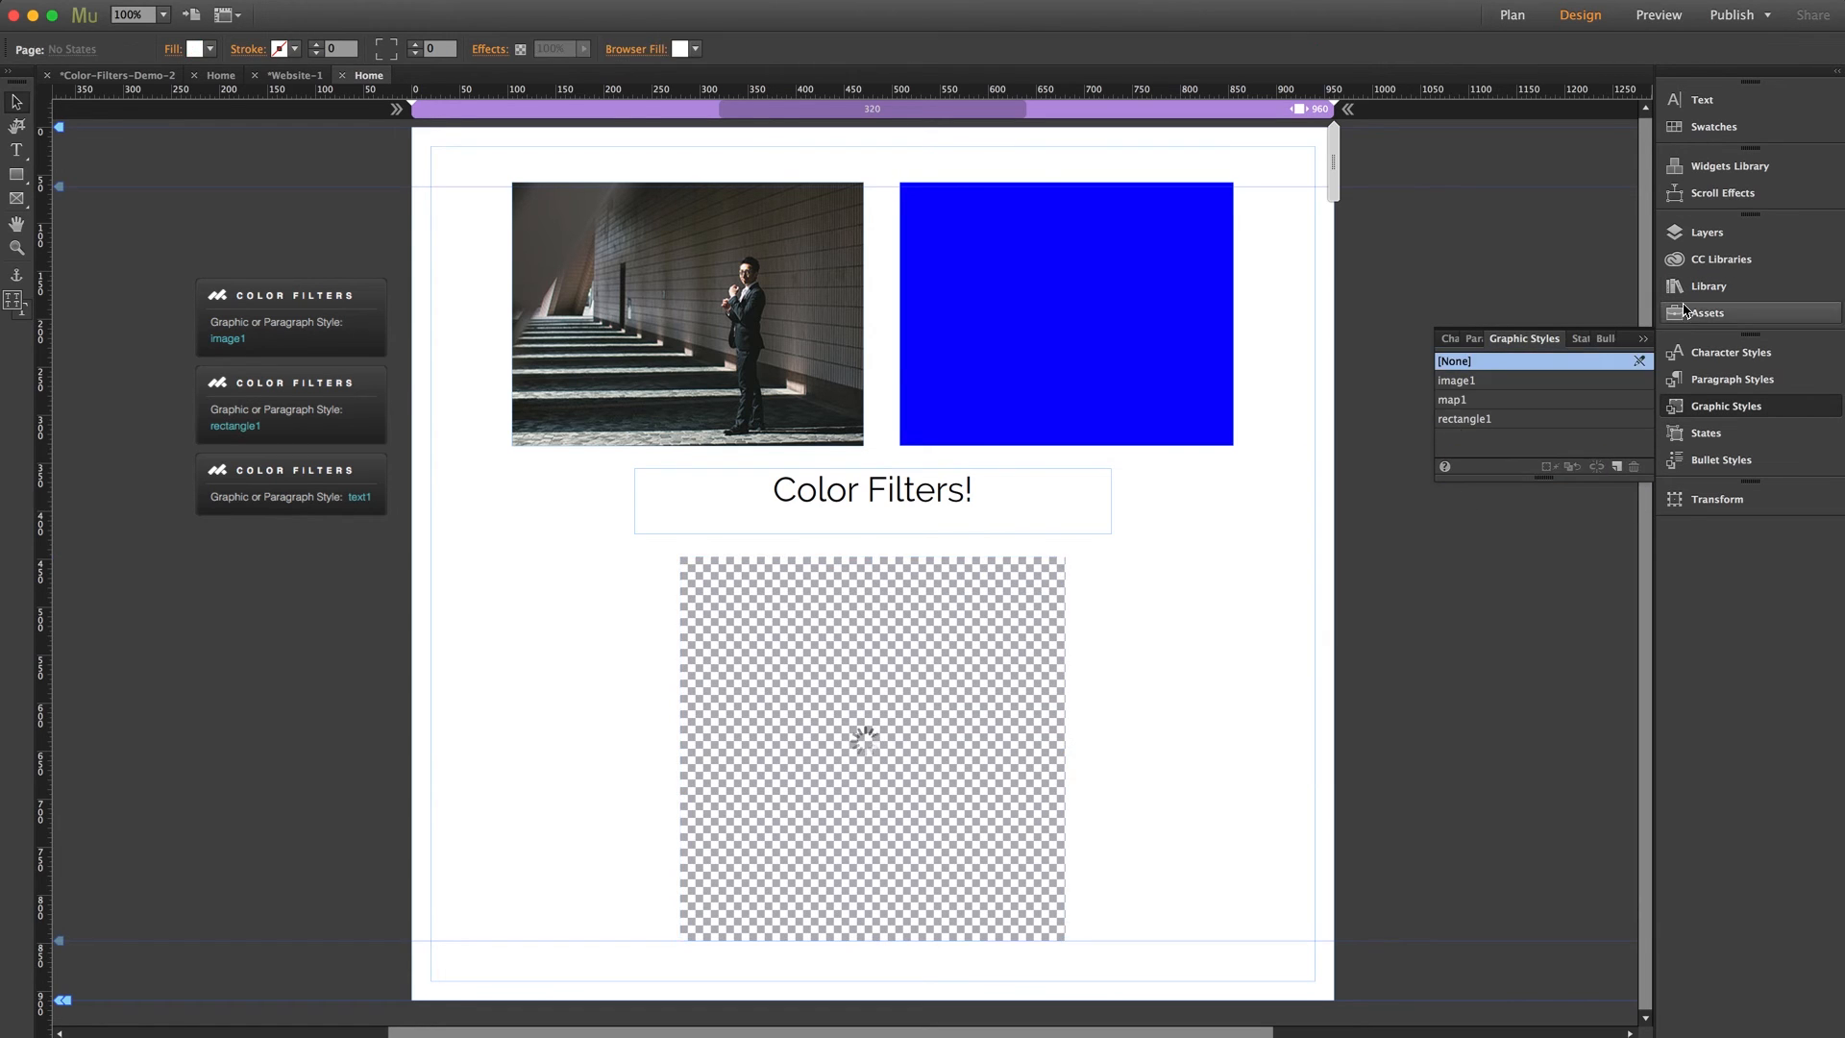
# Place a fourth Color Filters widget below the text1 one at X -225, Y 415, with its graphic or paragraph style set to map1
pyautogui.click(1691, 287)
pyautogui.click(1429, 404)
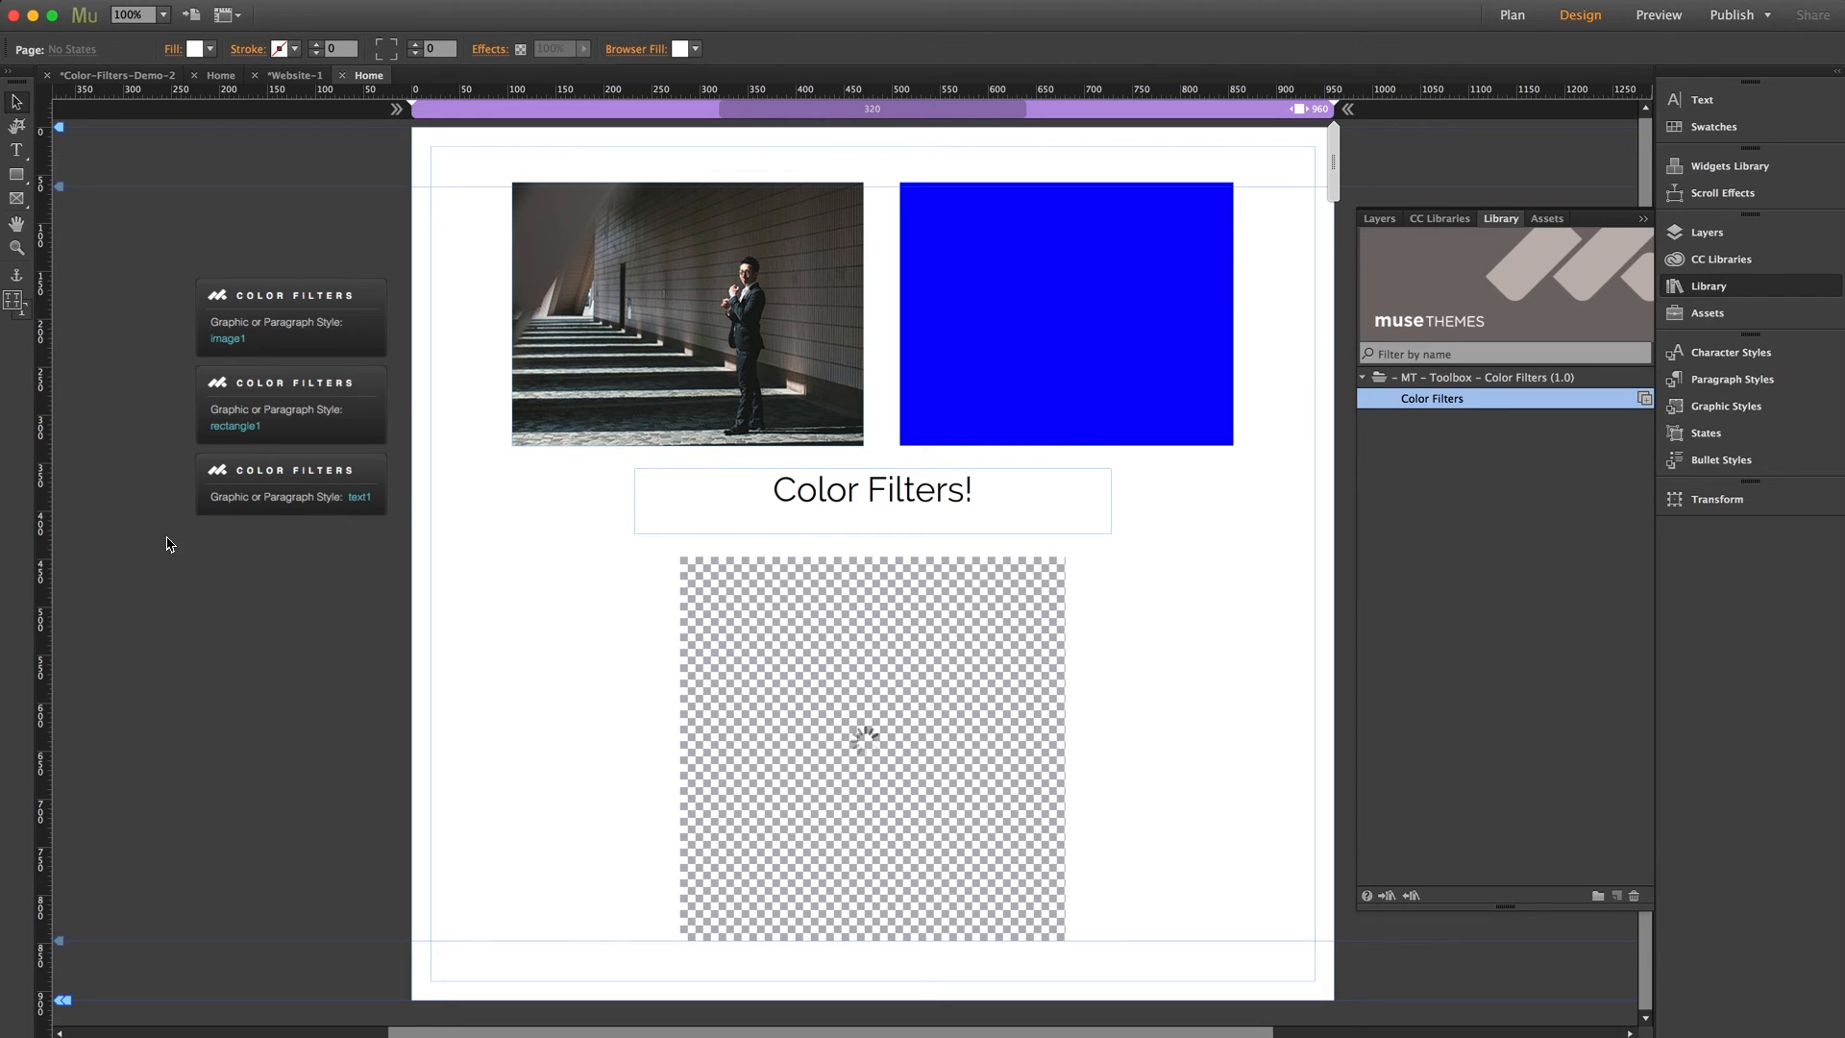
pyautogui.moveTo(204, 546); pyautogui.dragTo(200, 544)
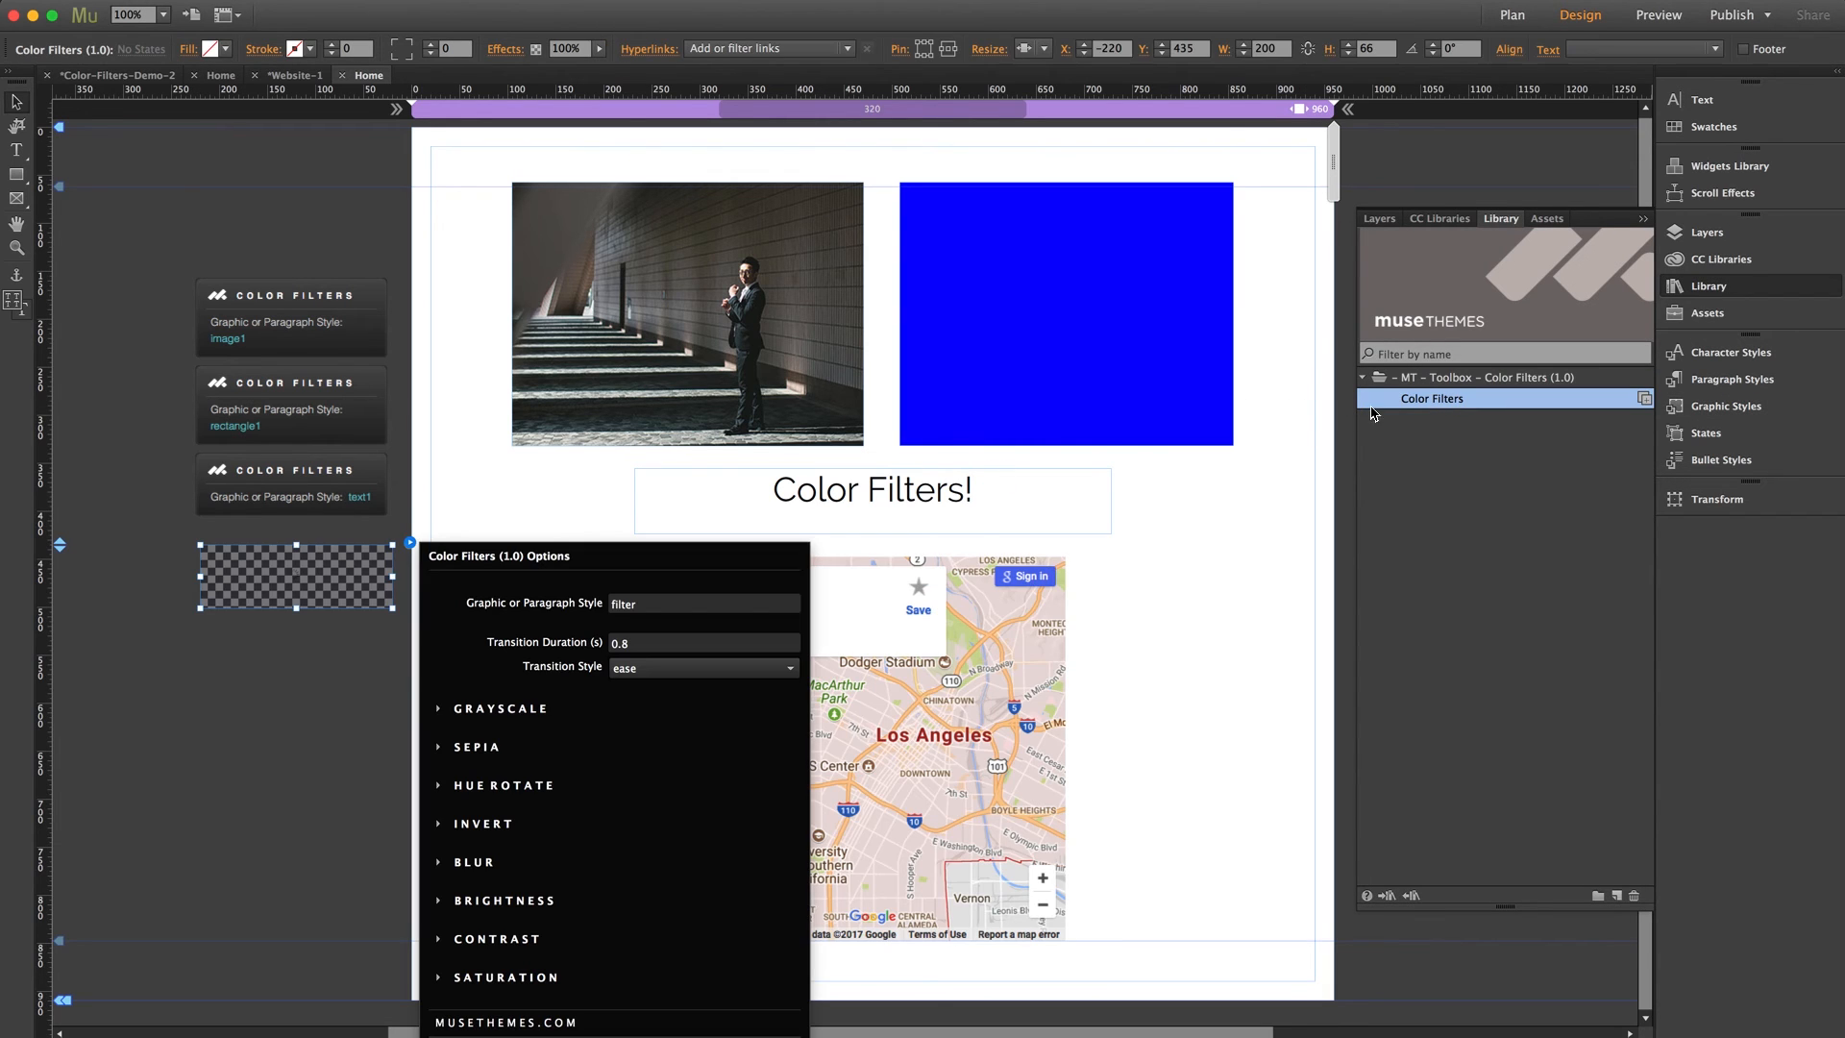
pyautogui.moveTo(644, 602); pyautogui.dragTo(595, 611)
pyautogui.write('map1')
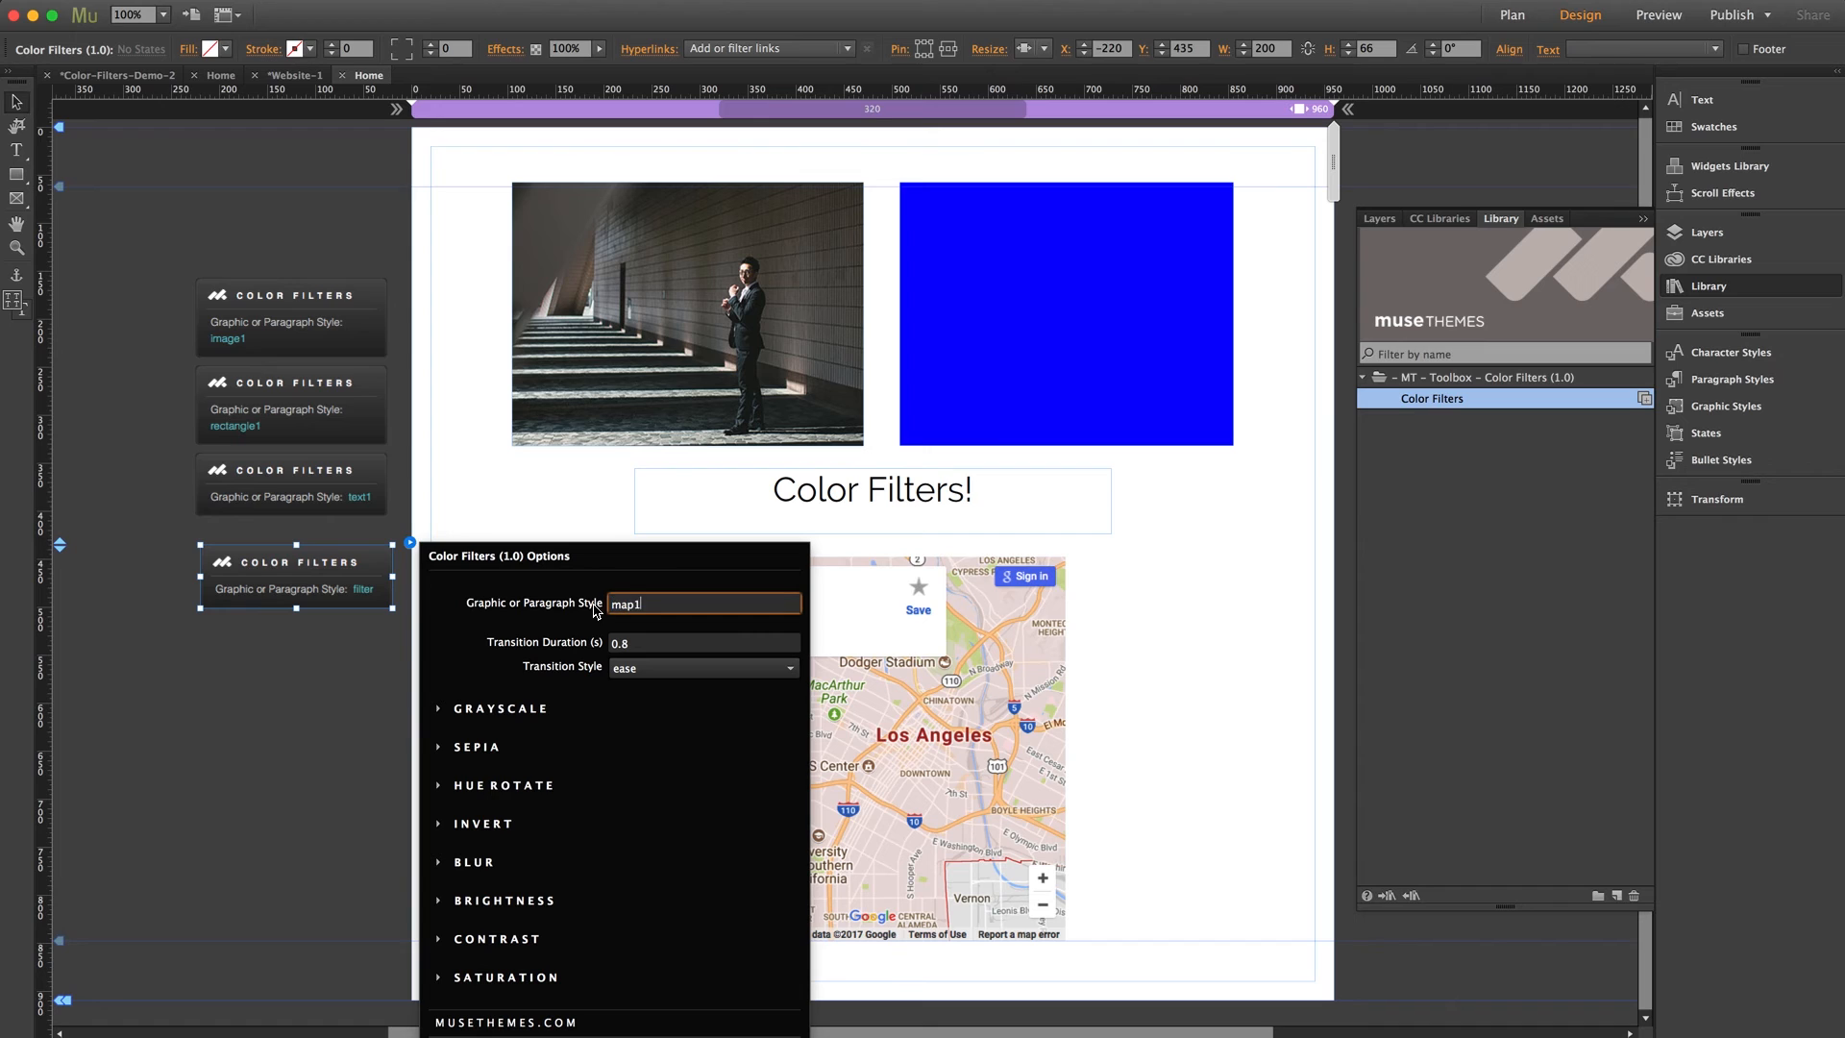
pyautogui.press('Return')
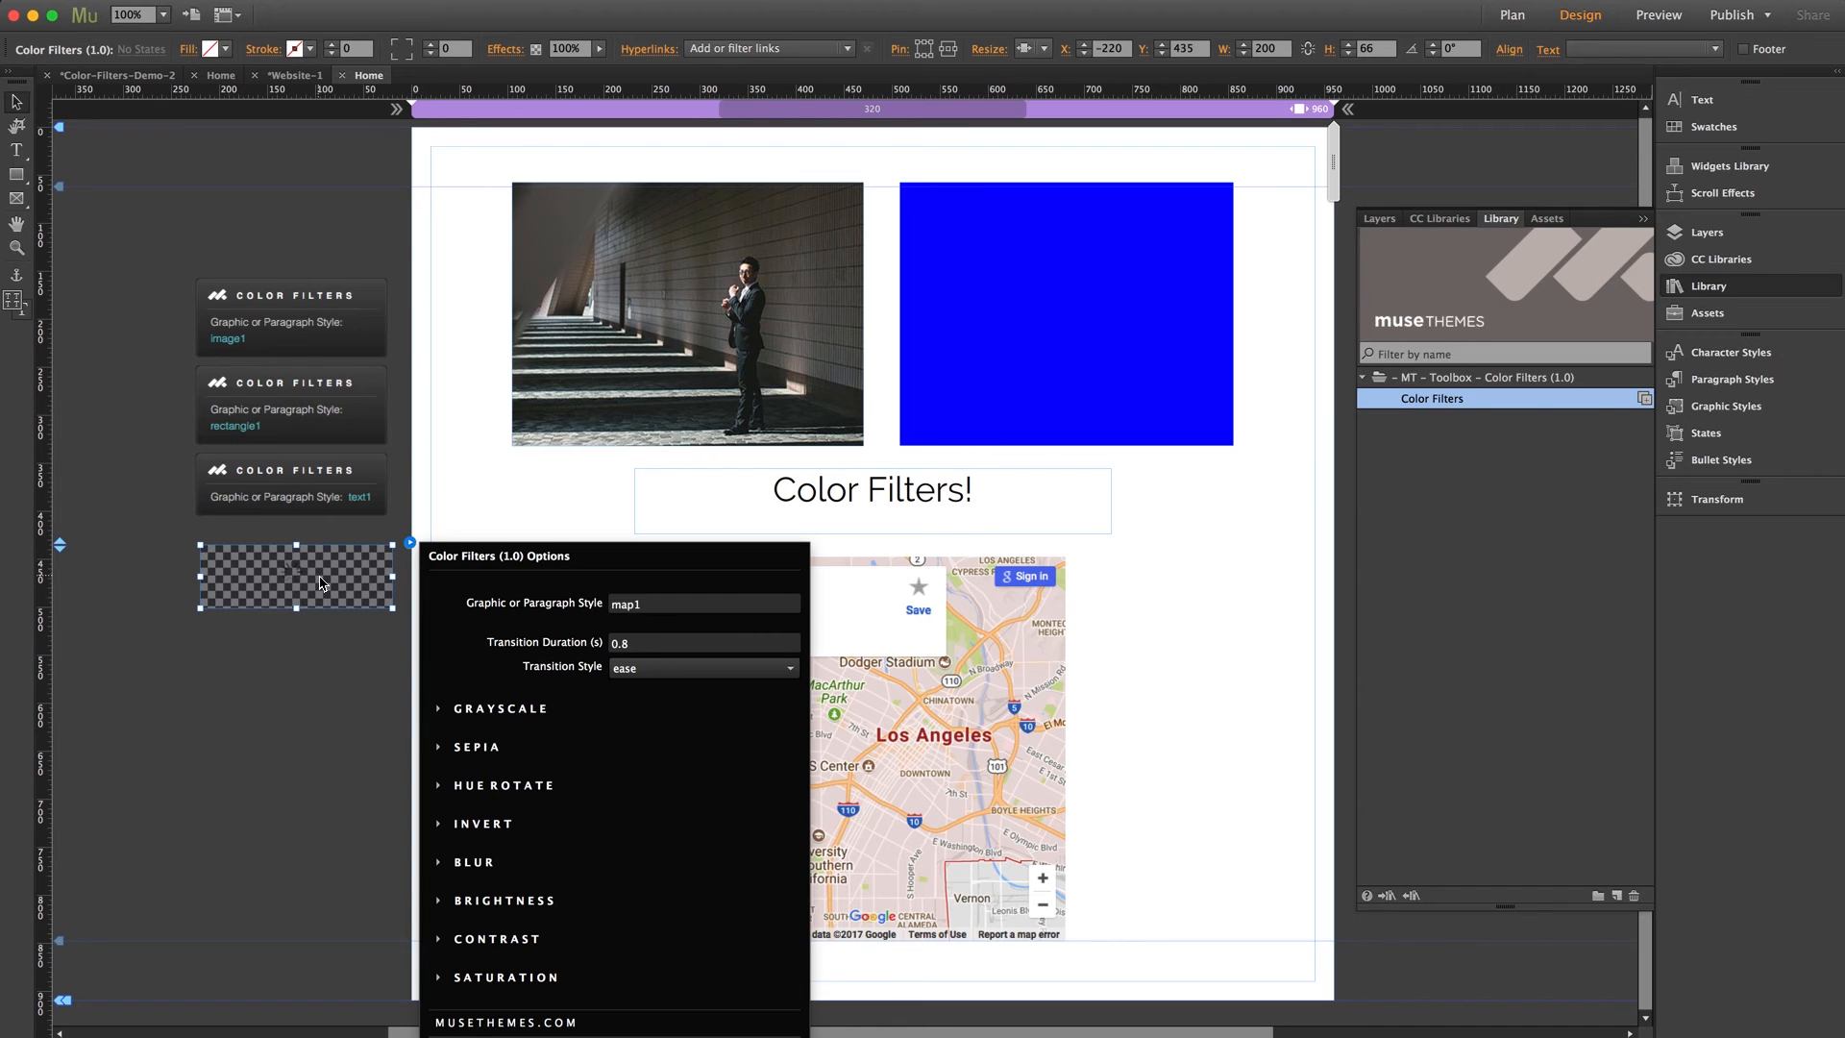
pyautogui.click(308, 569)
pyautogui.moveTo(308, 569); pyautogui.dragTo(304, 549)
# Set the map1 Color Filters widget's invert on hover to 1 and preview the page in the browser
pyautogui.click(404, 523)
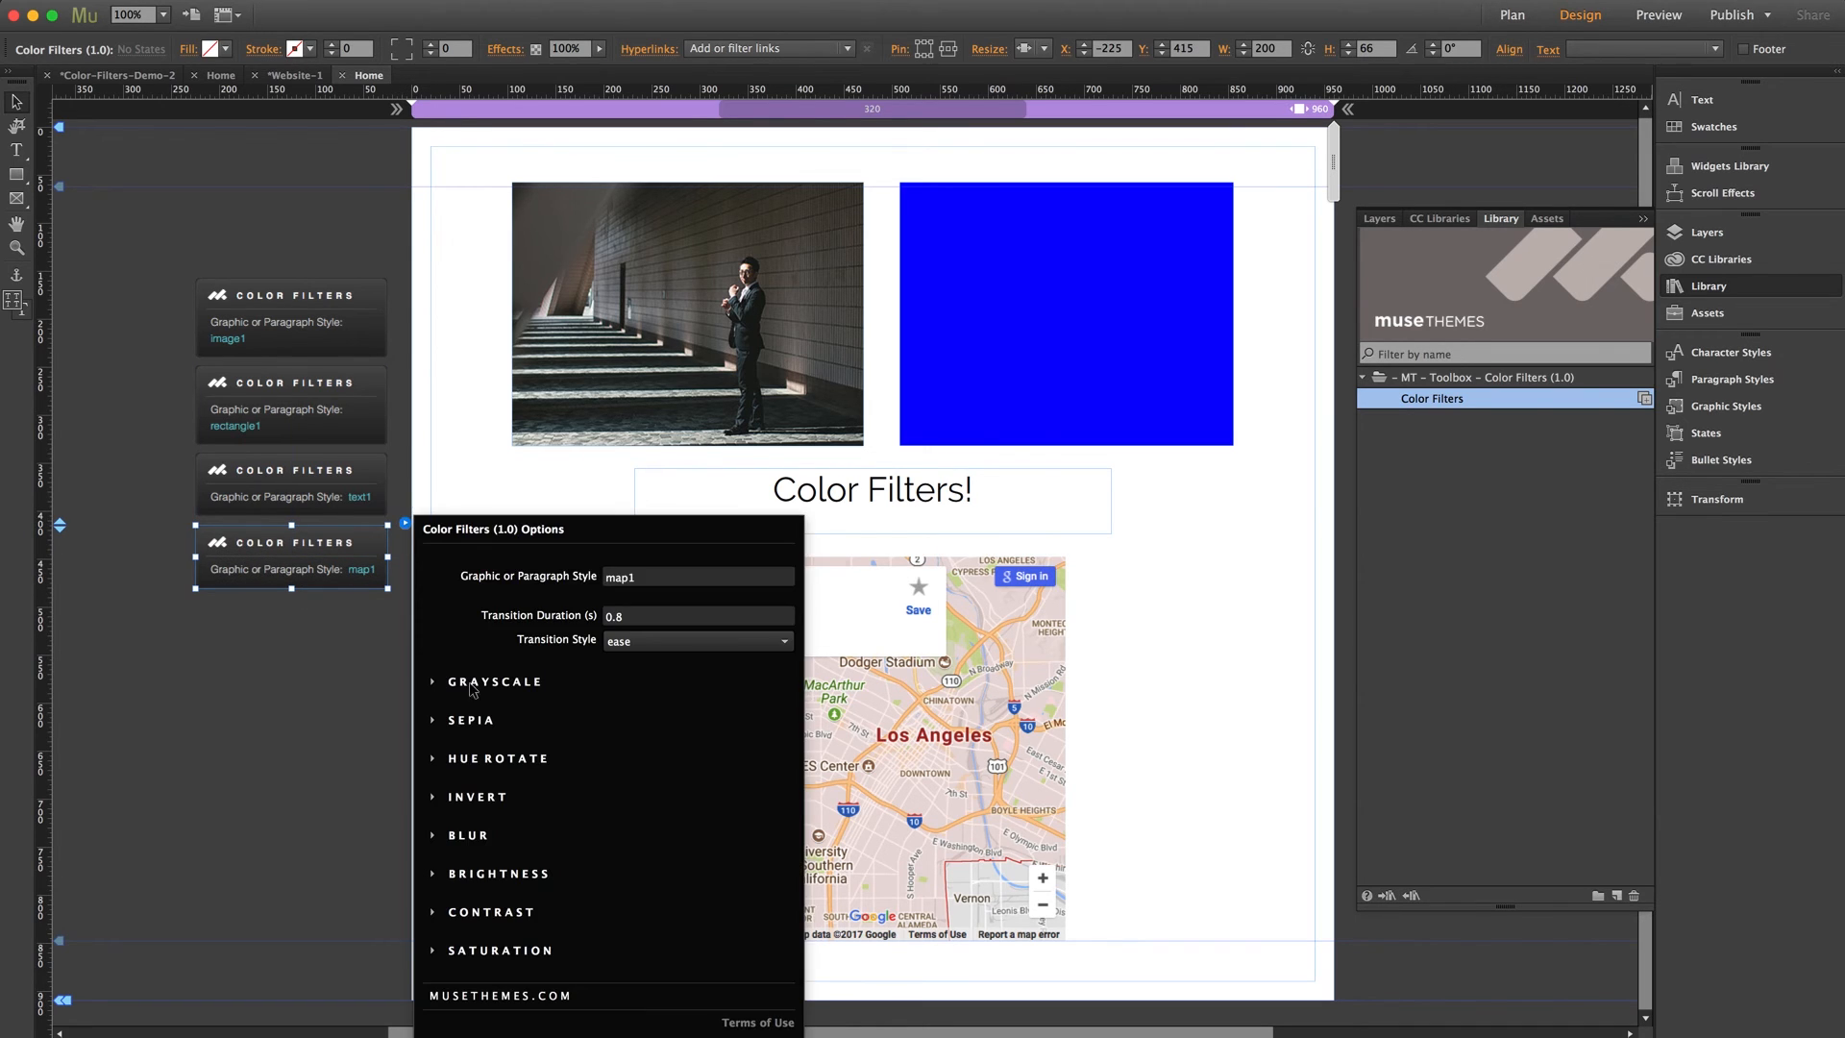
pyautogui.click(478, 797)
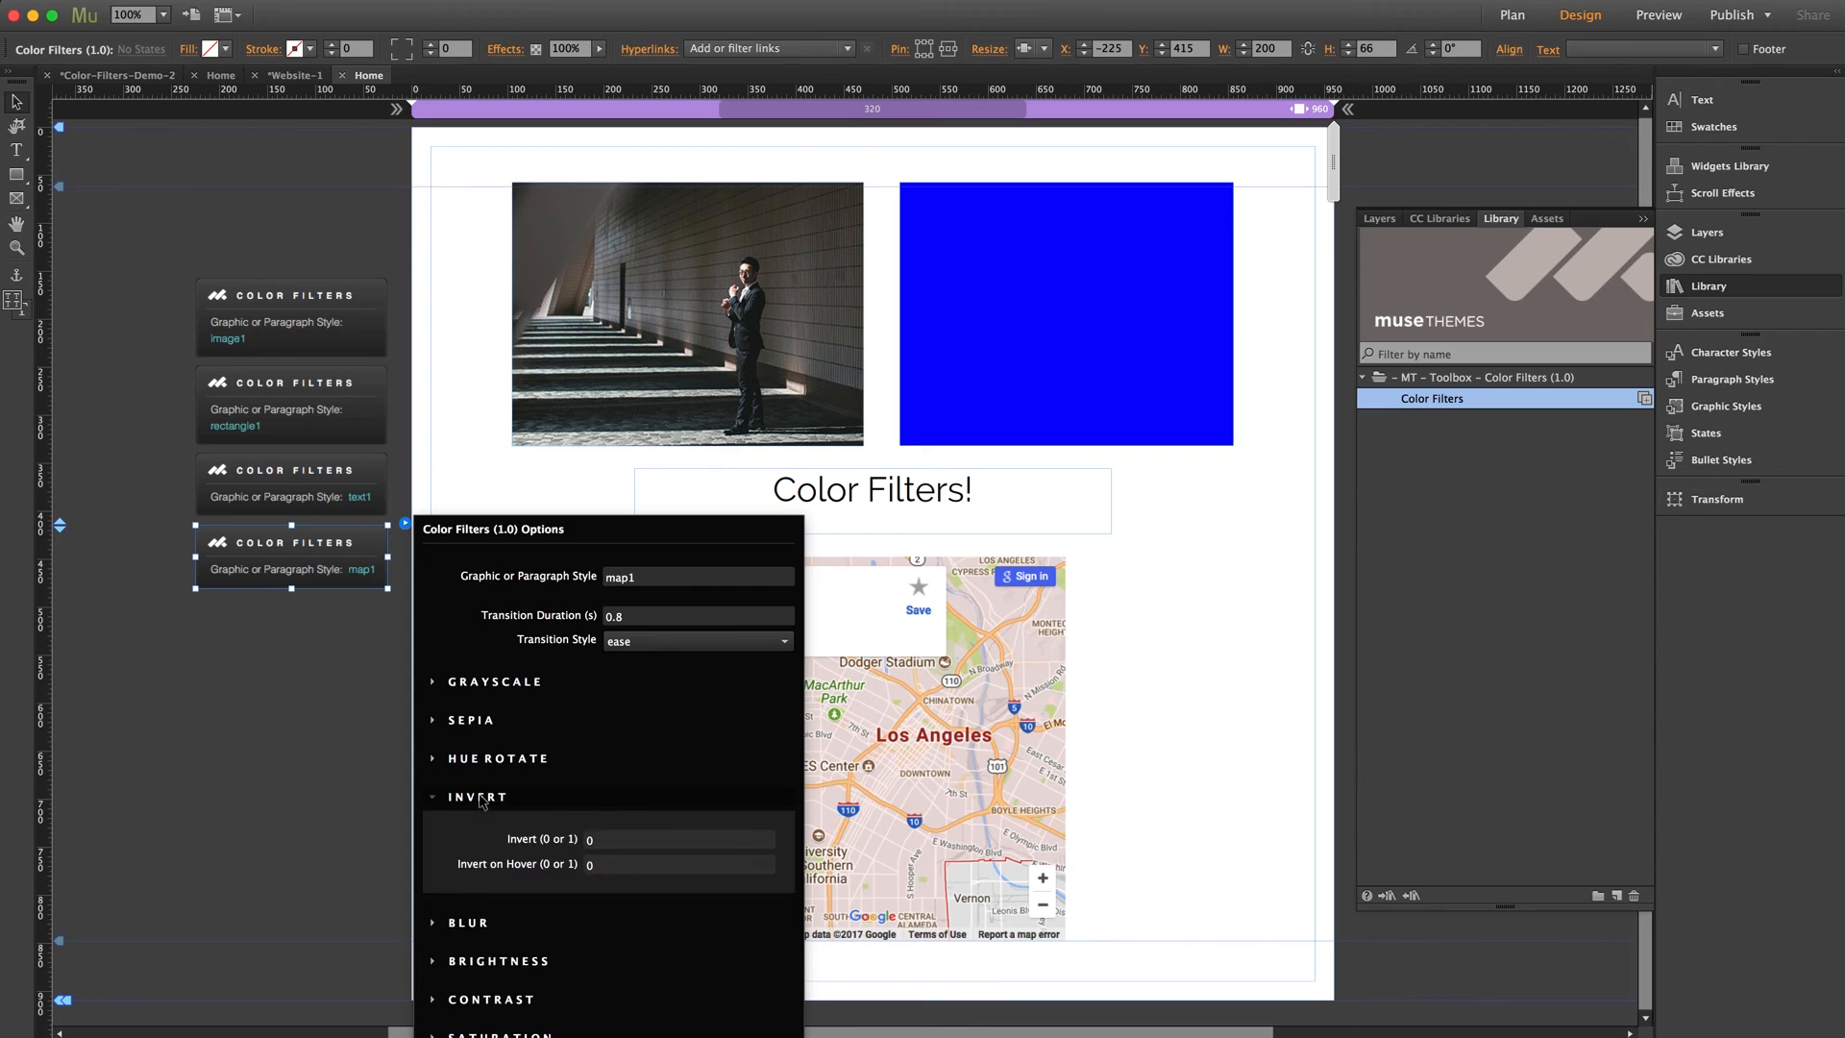
pyautogui.click(614, 867)
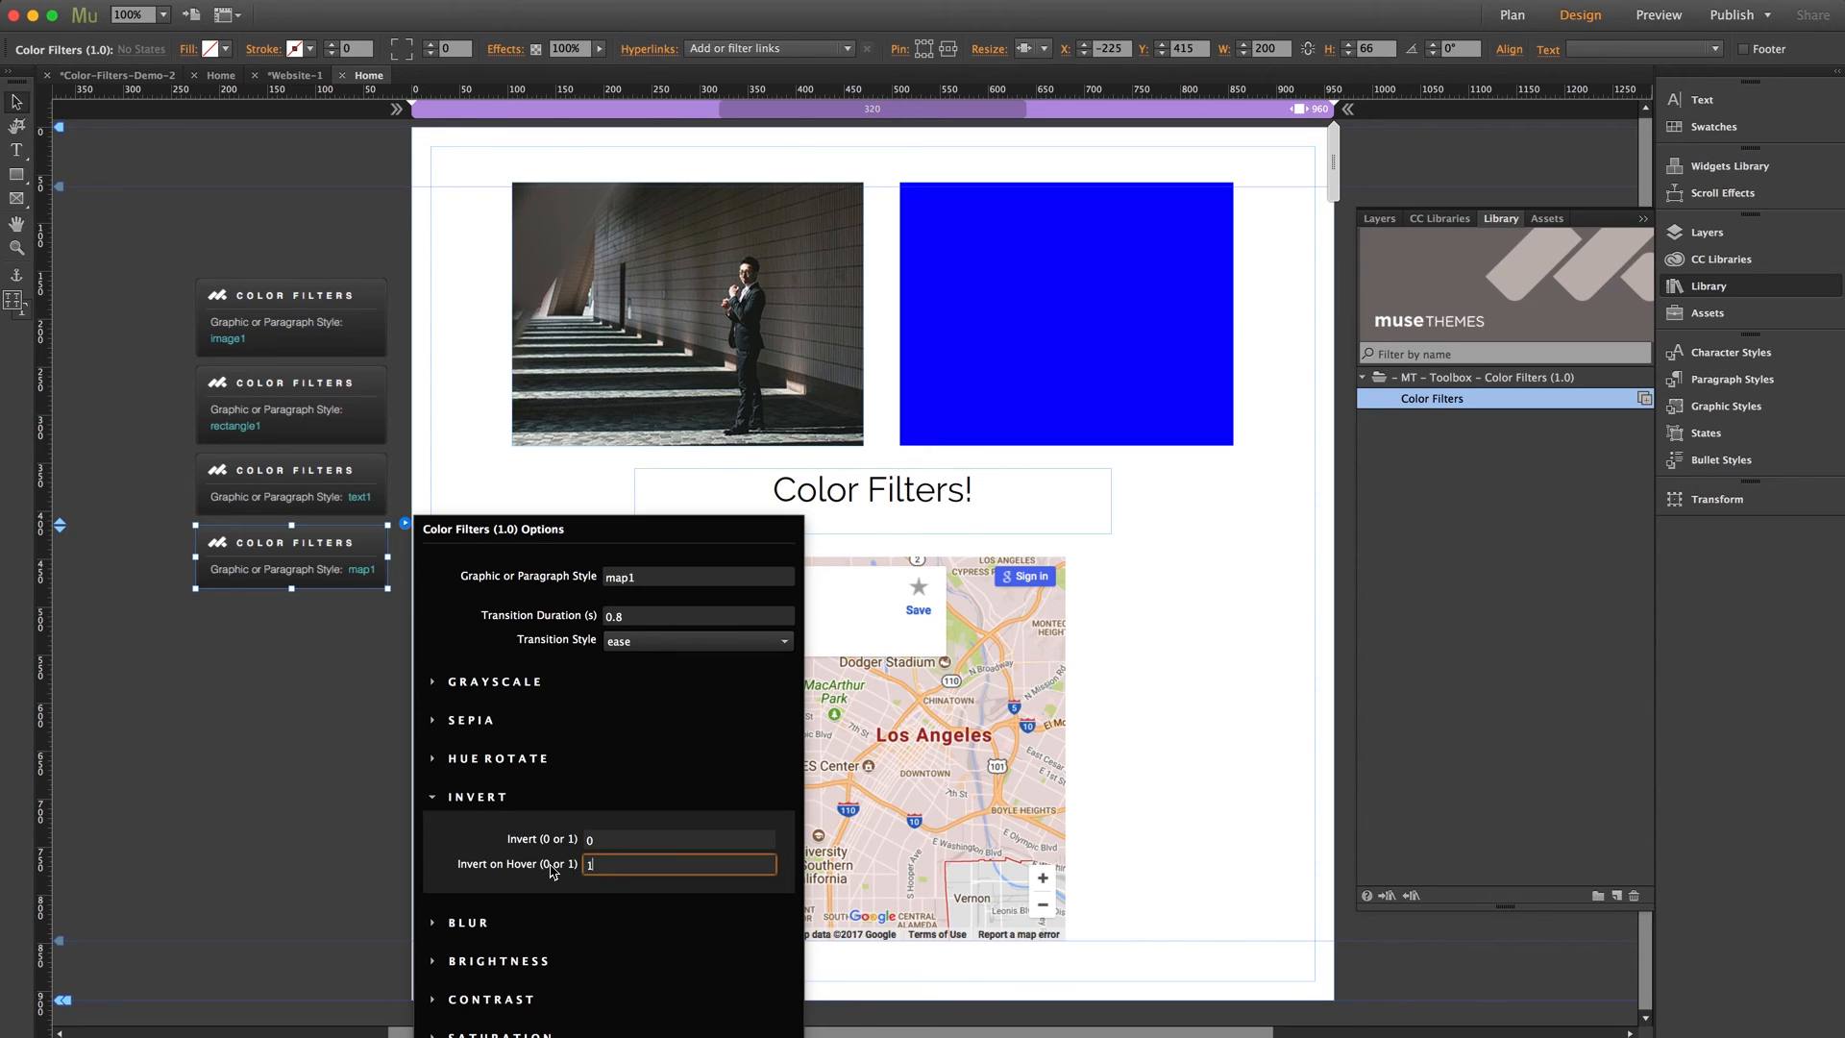
pyautogui.press('Return')
pyautogui.click(261, 726)
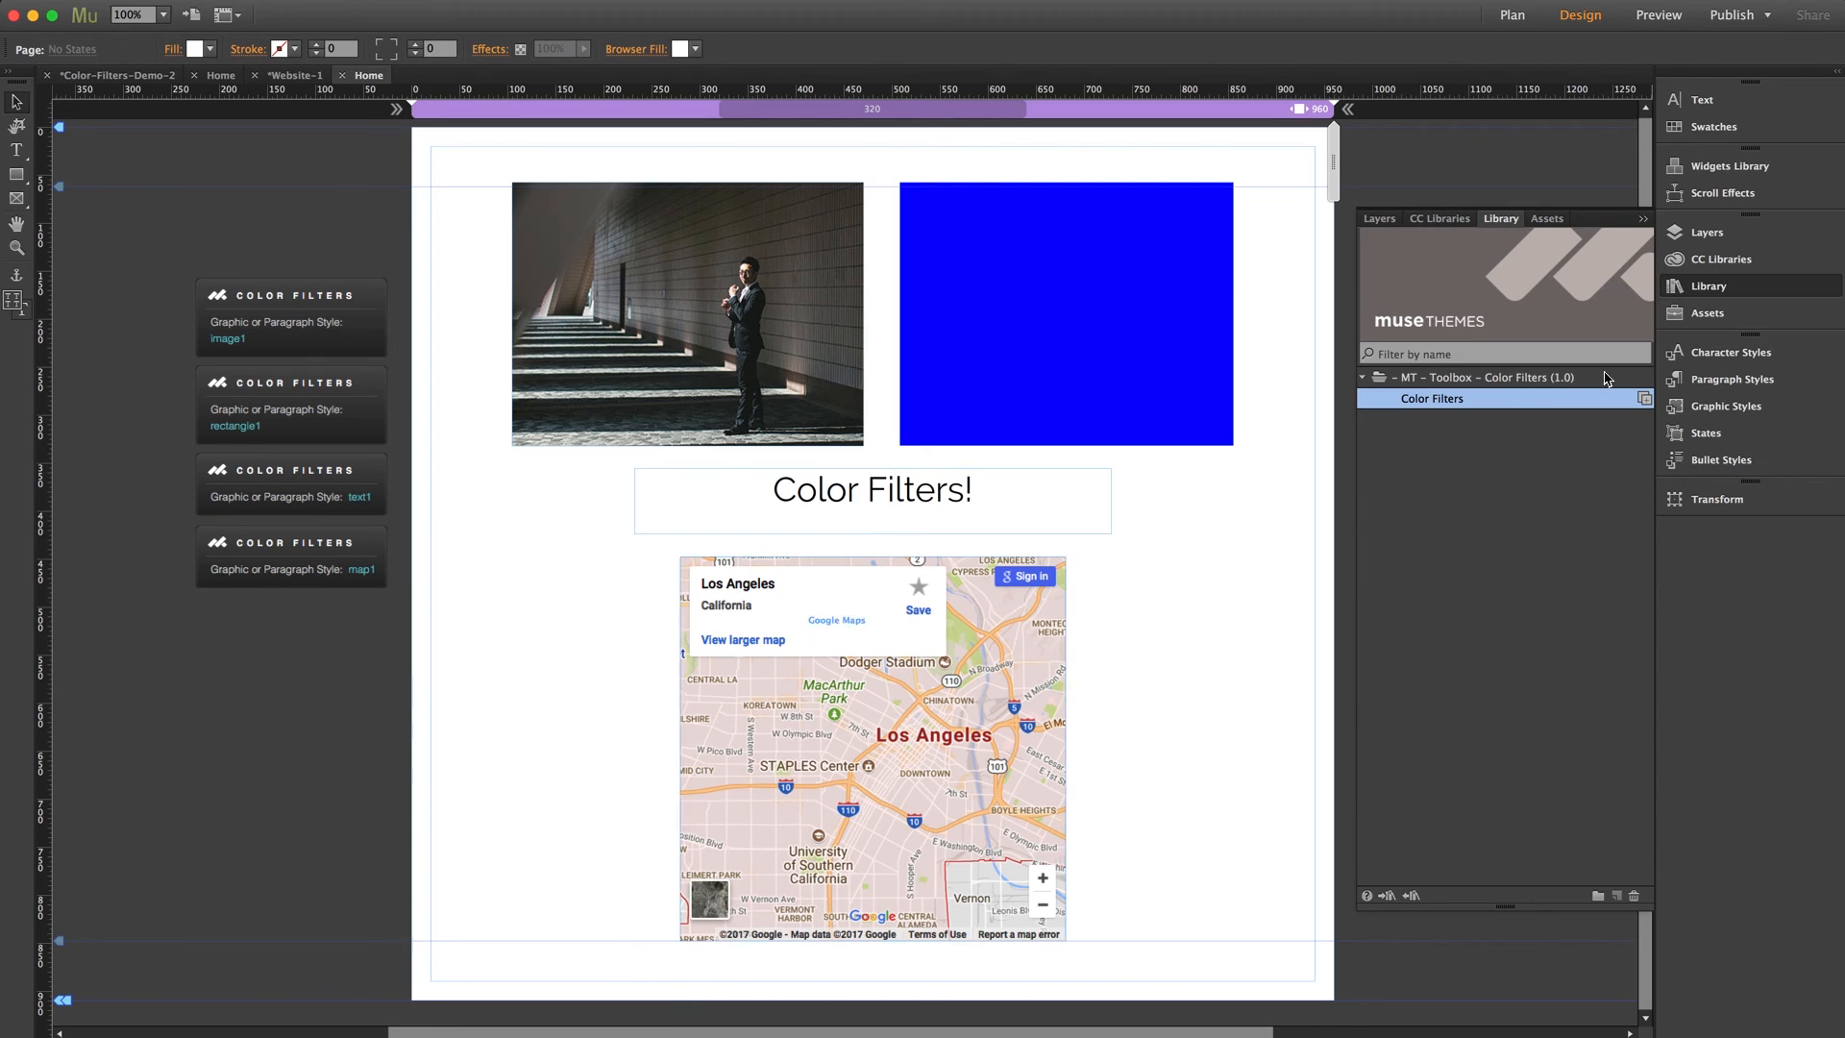
pyautogui.click(1728, 288)
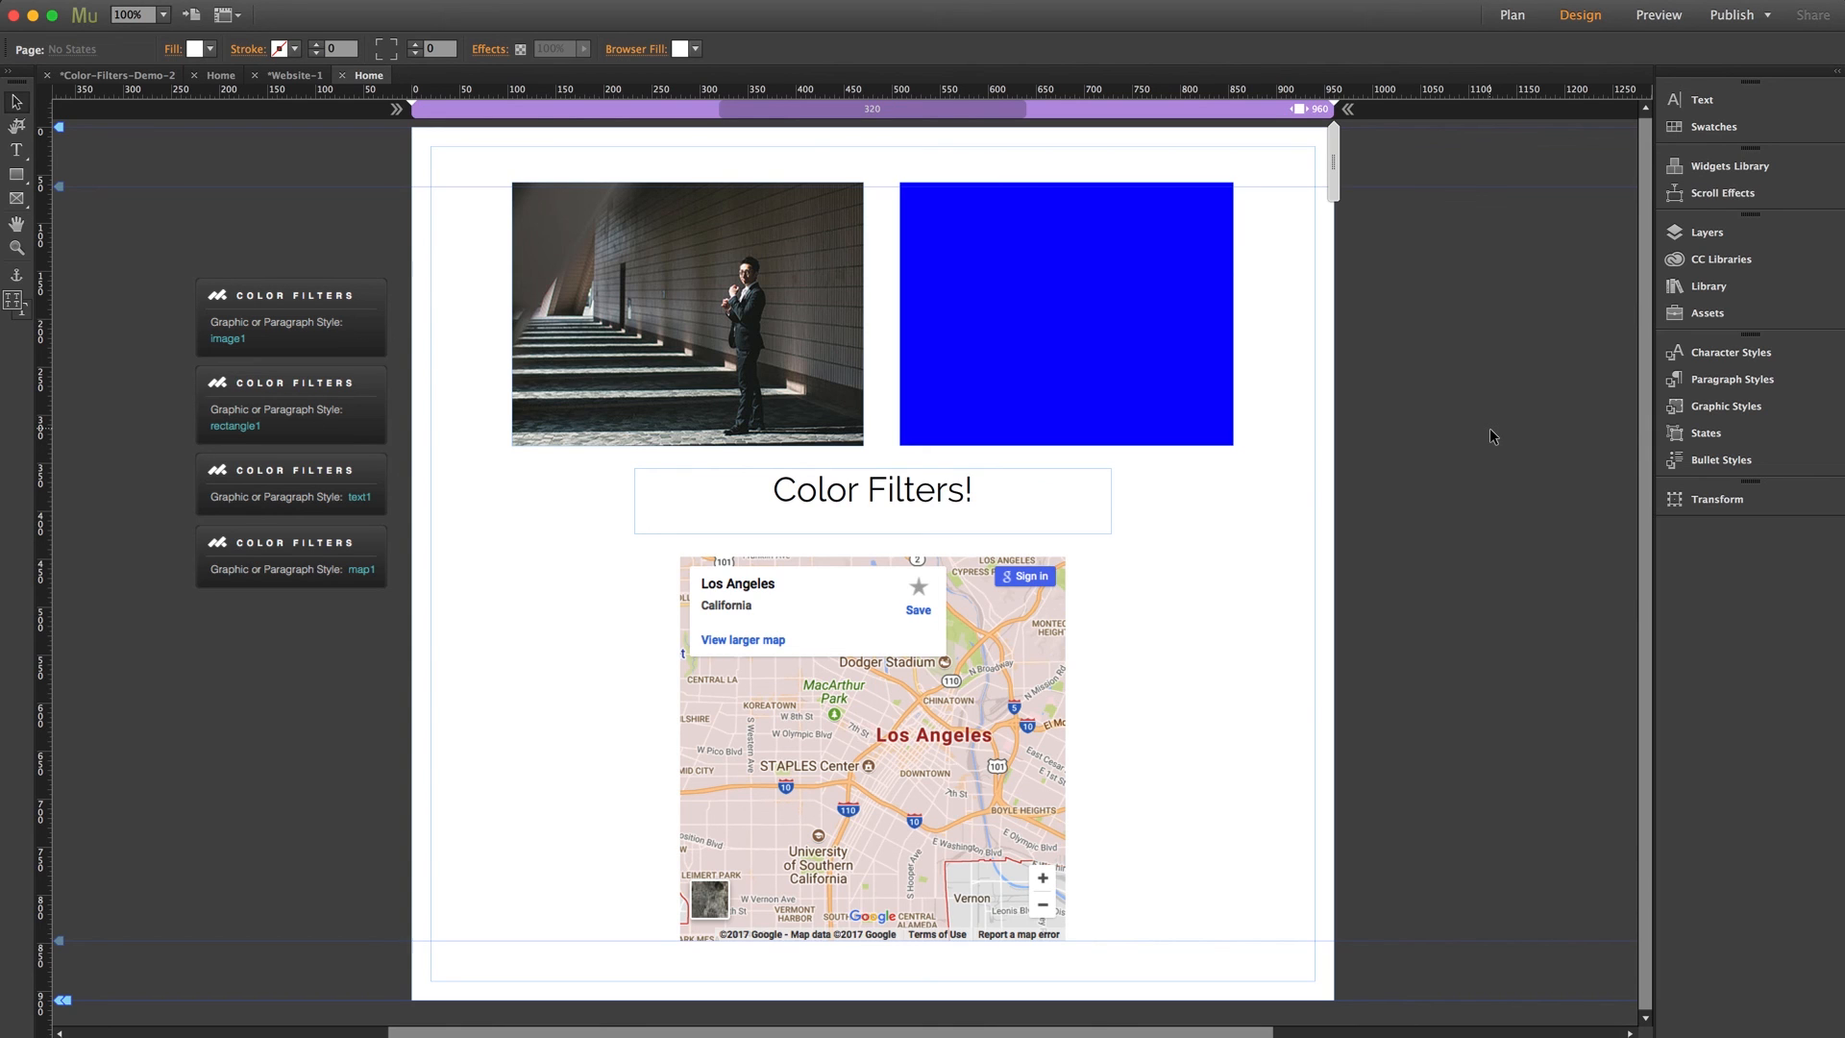
pyautogui.press('super+shift+e')
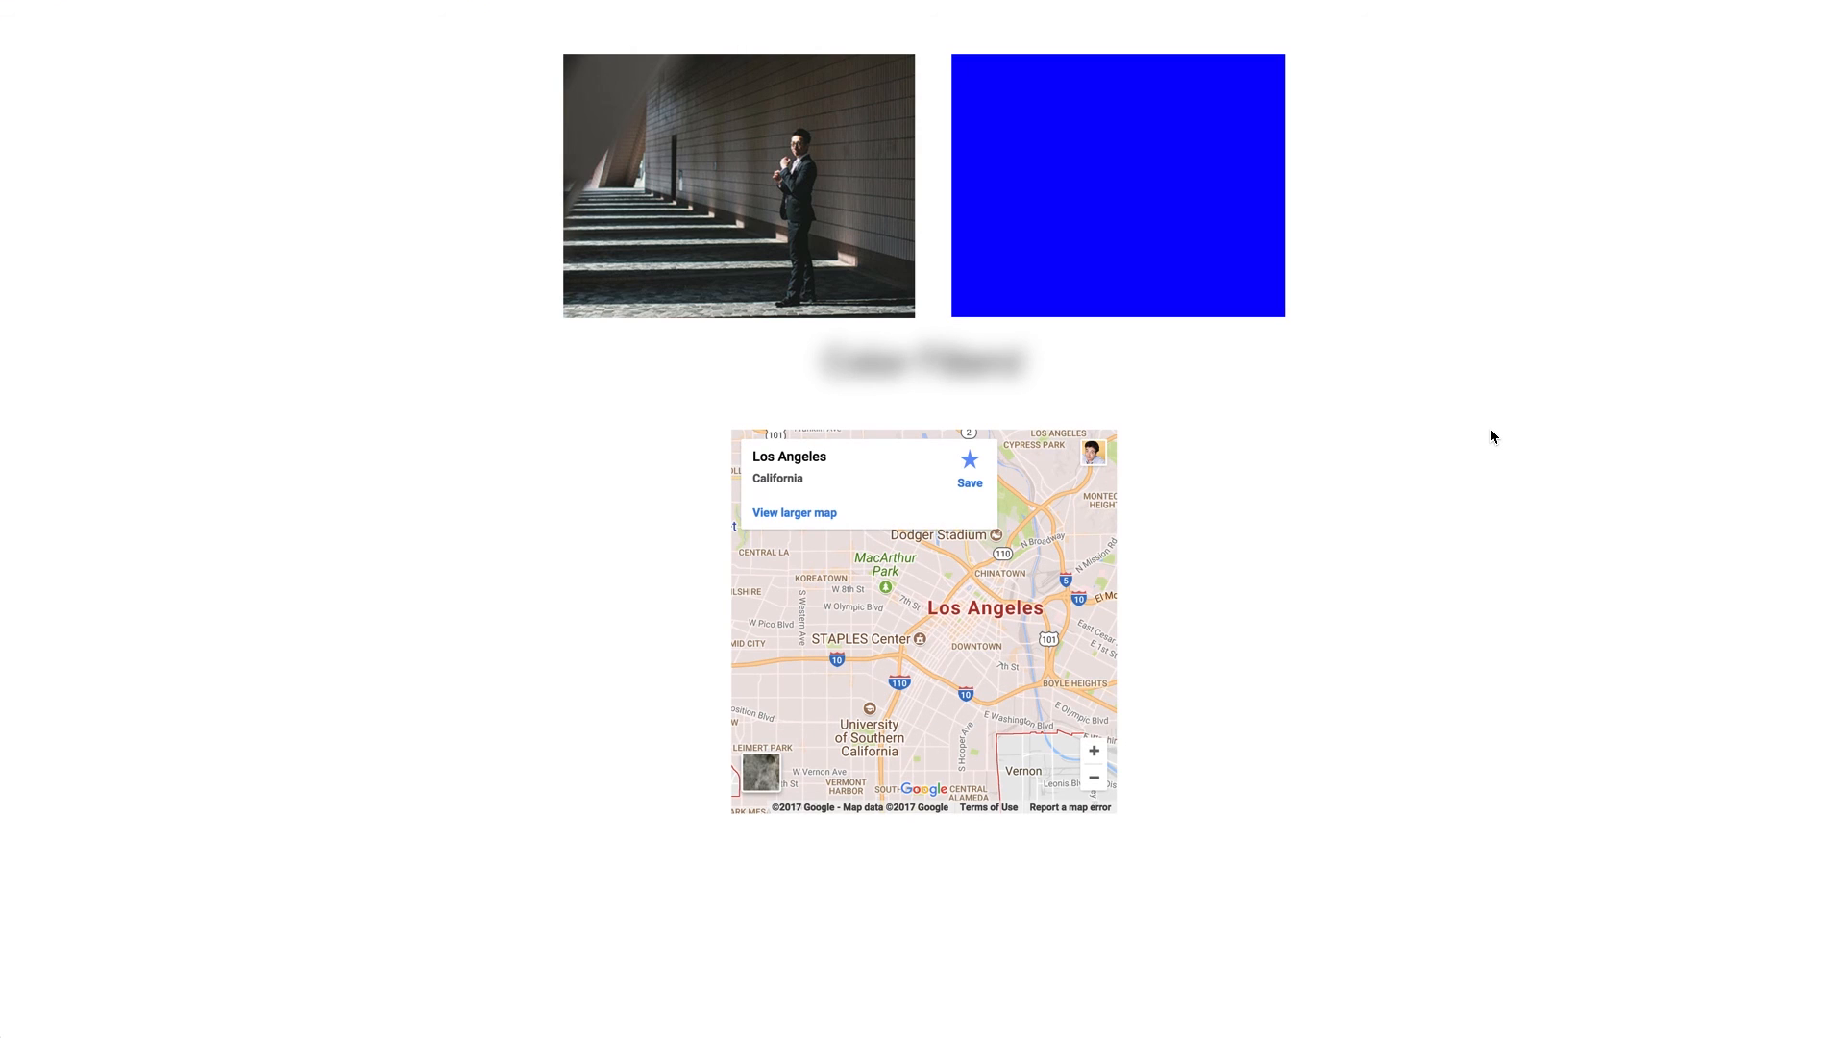